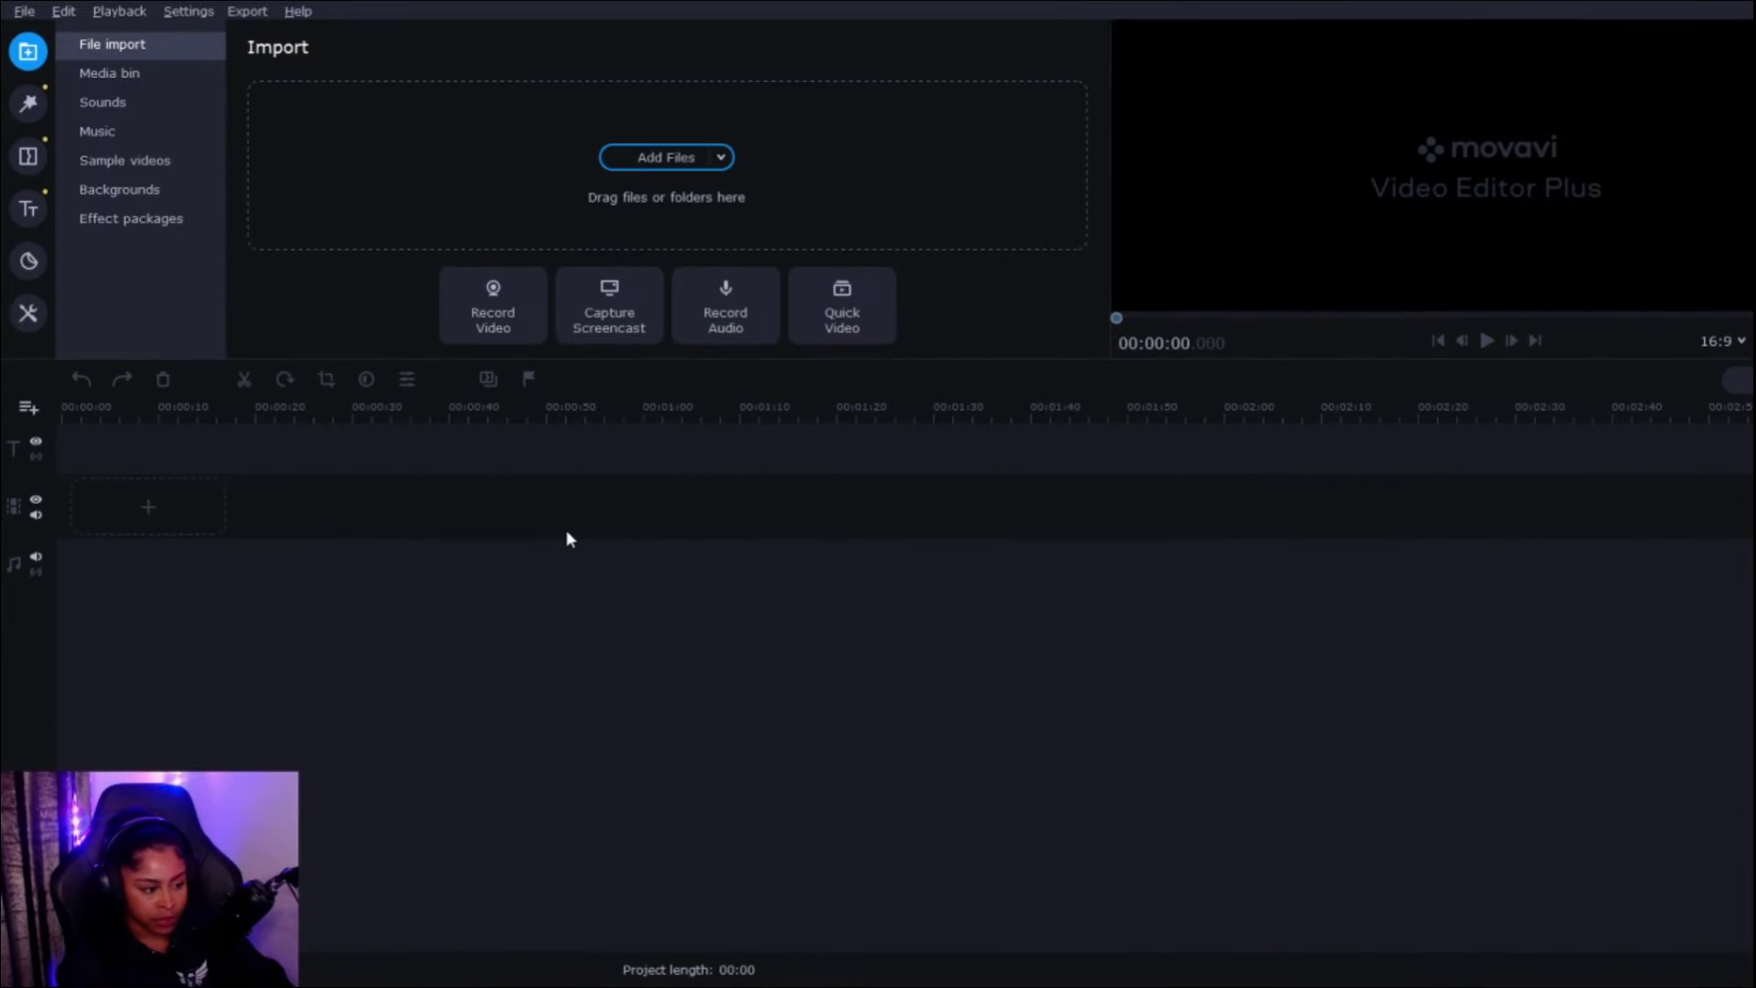
Drag the 30-second gameplay clip onto the timeline of the 9:16 project
drag(567, 530, 565, 530)
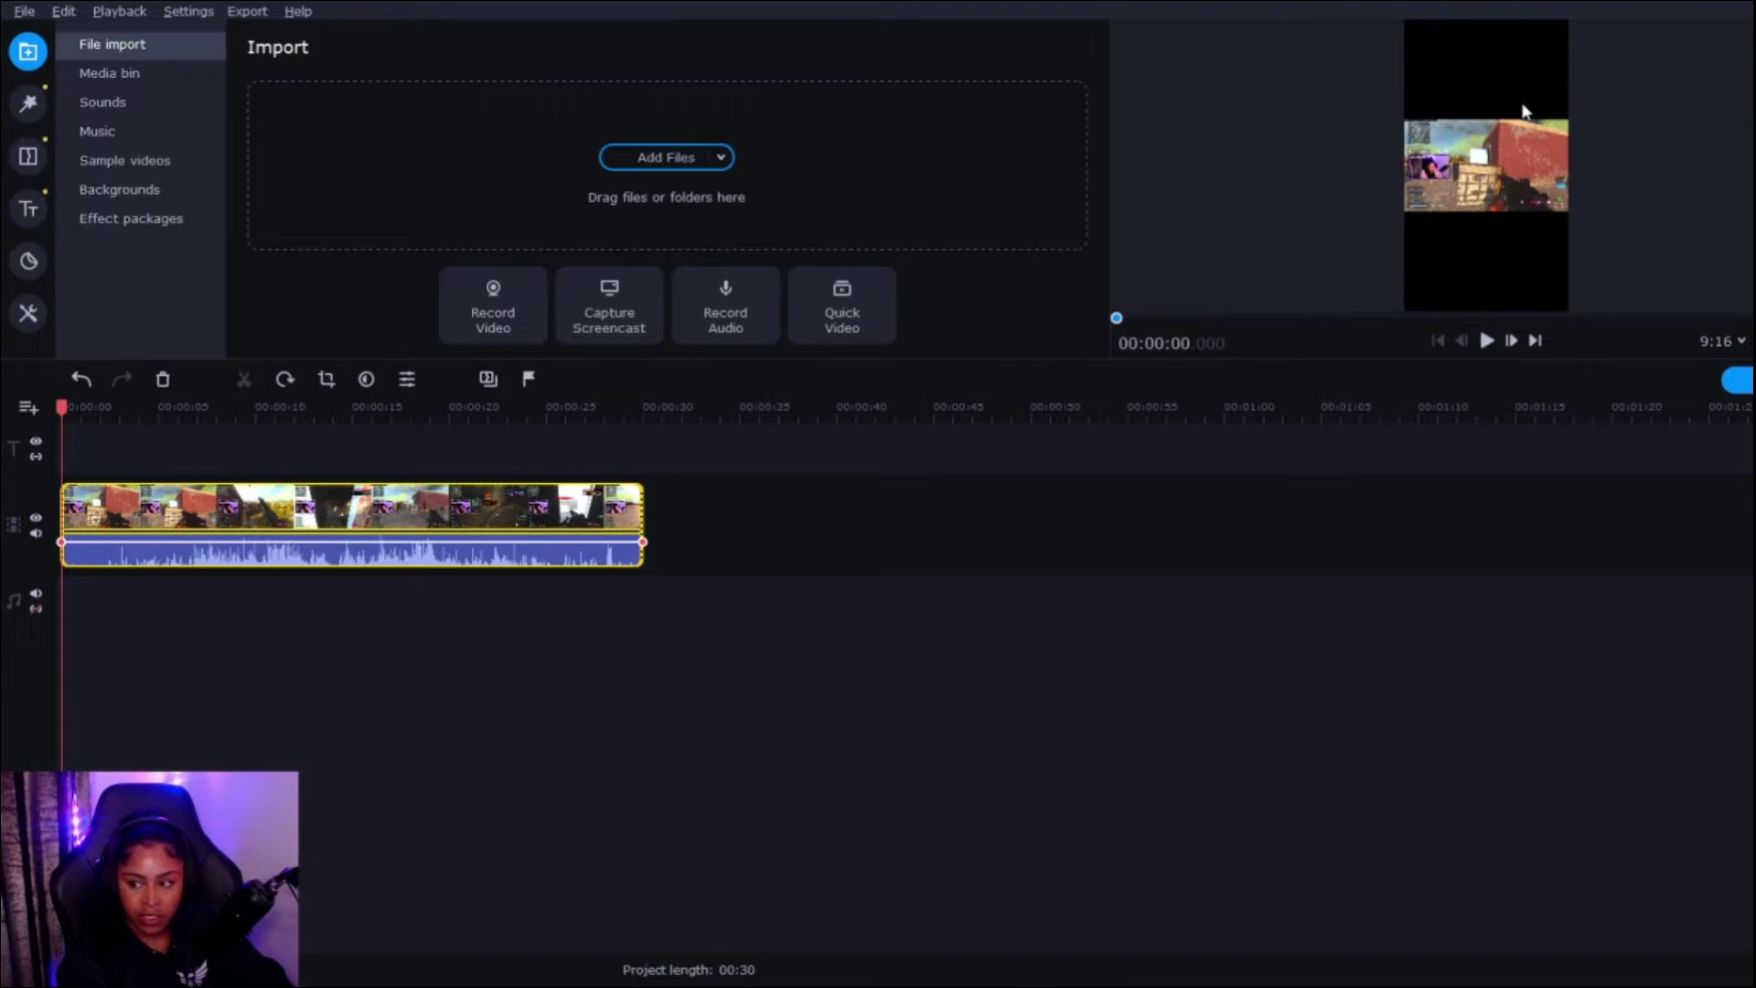
Crop the gameplay clip to a vertical frame with Crop and Rotate
click(325, 381)
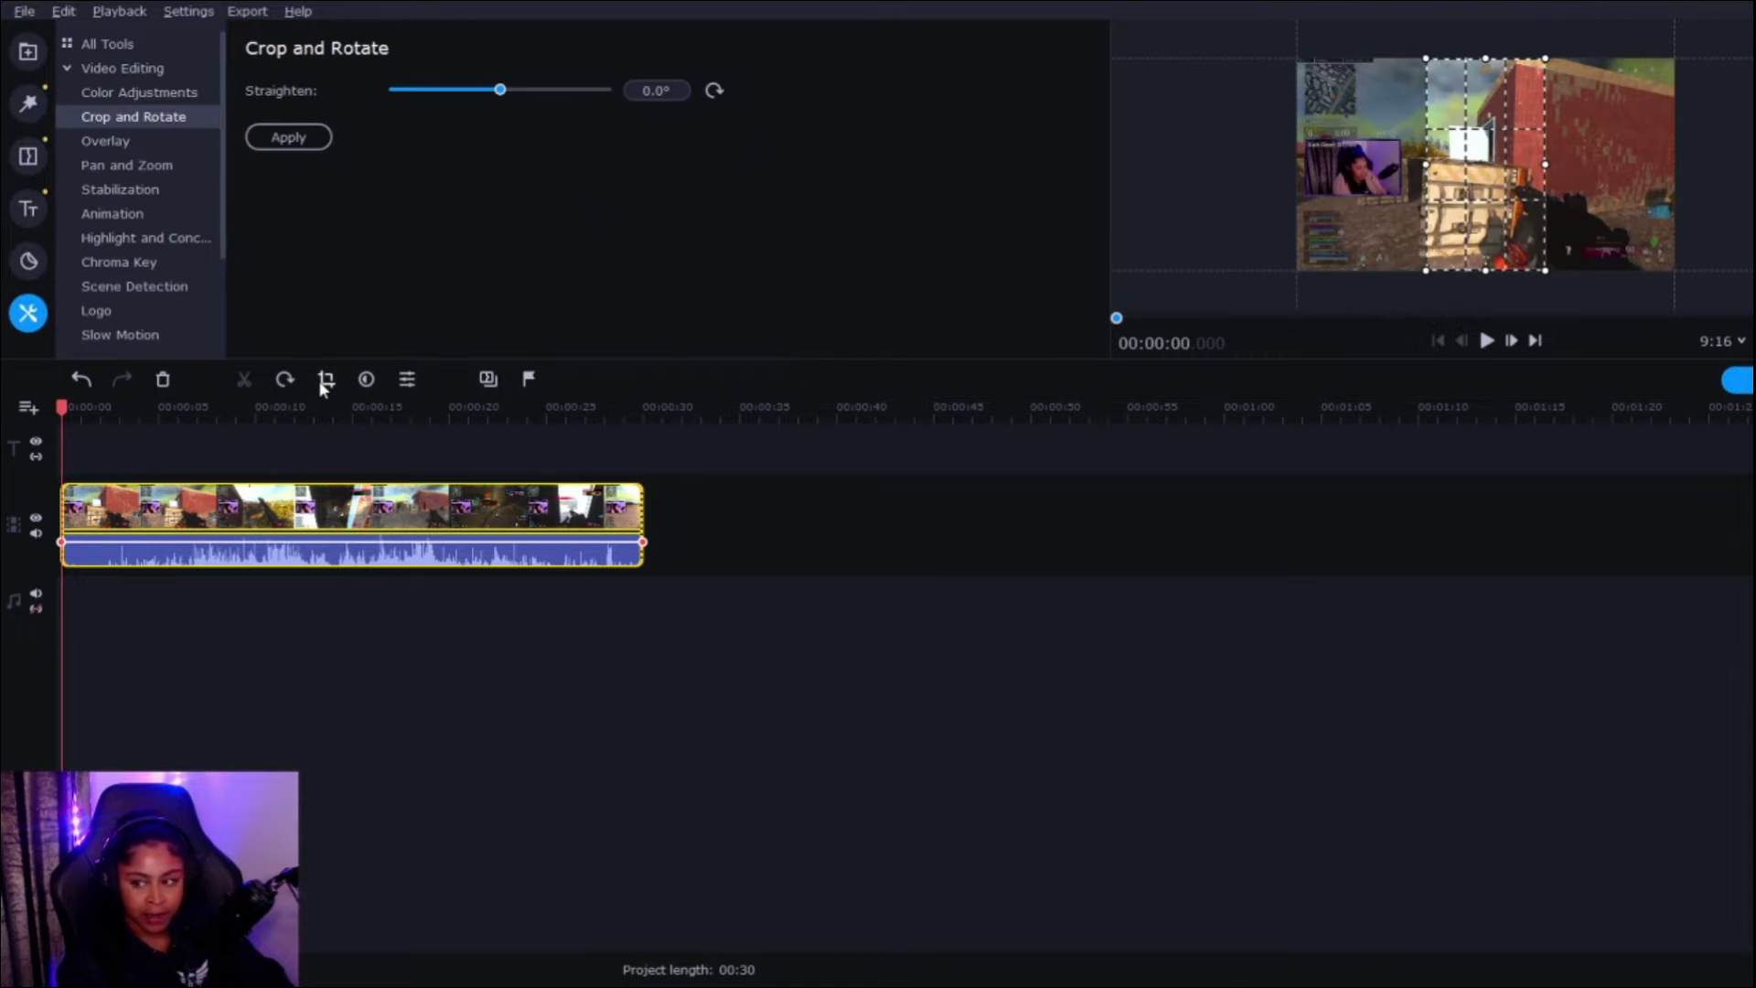
click(290, 137)
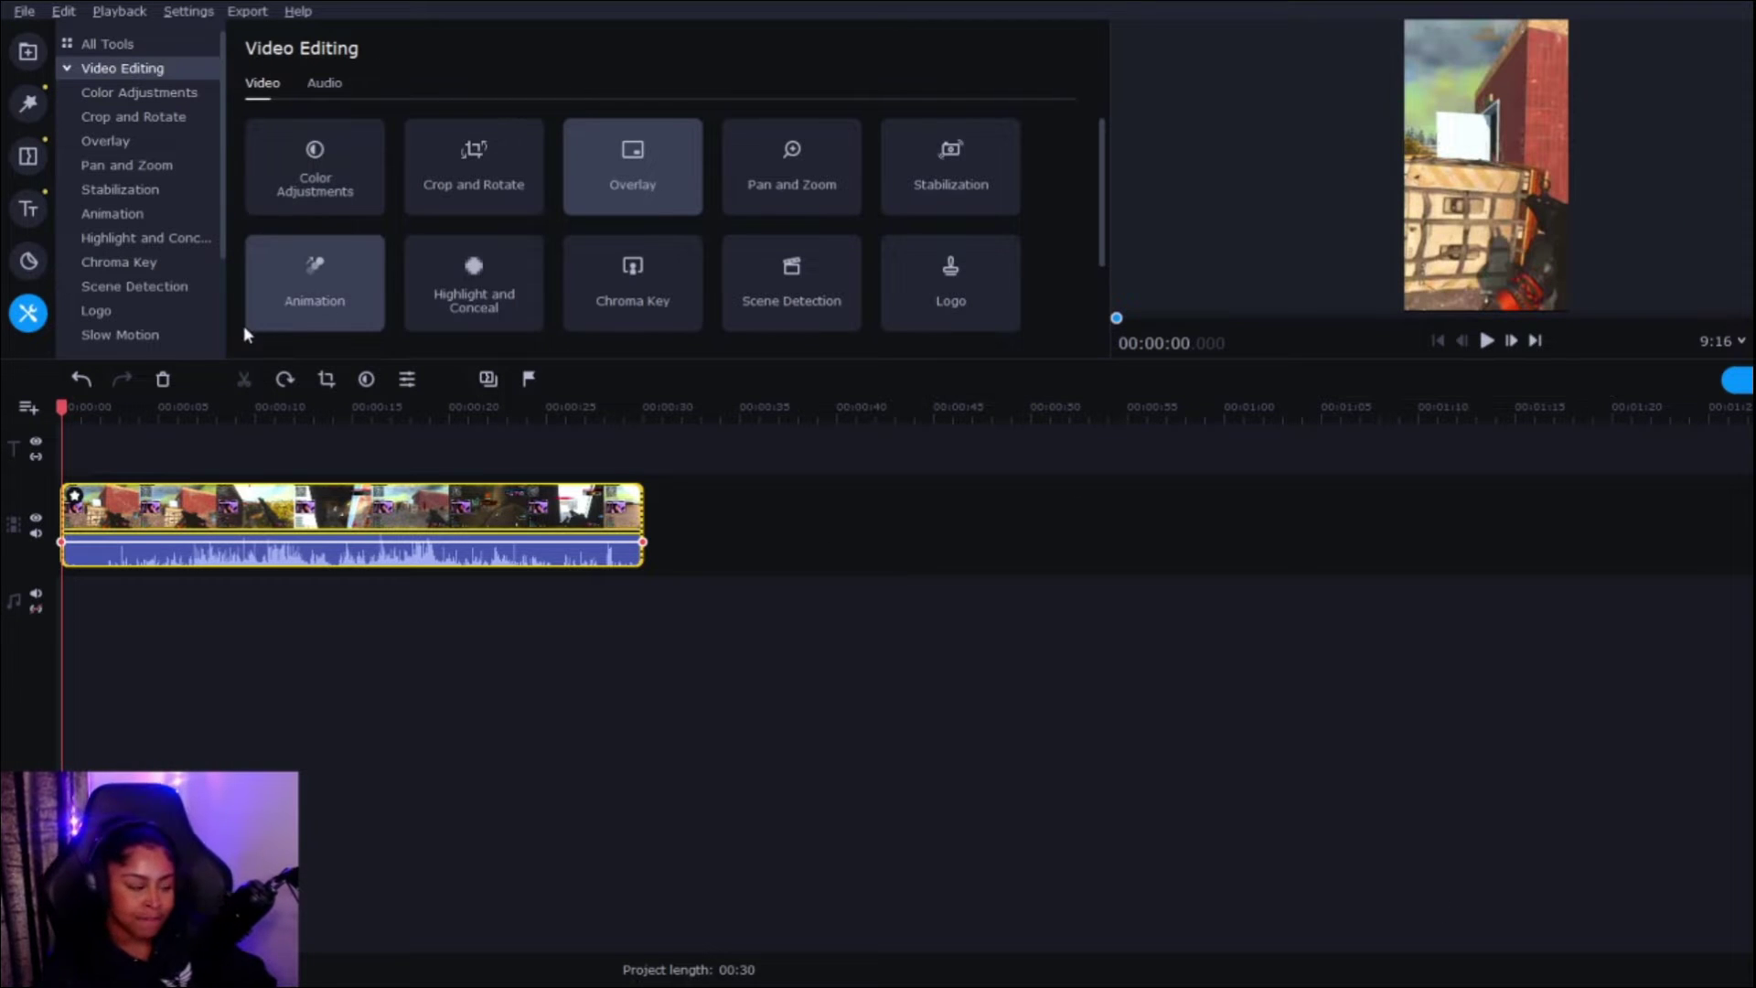
click(239, 509)
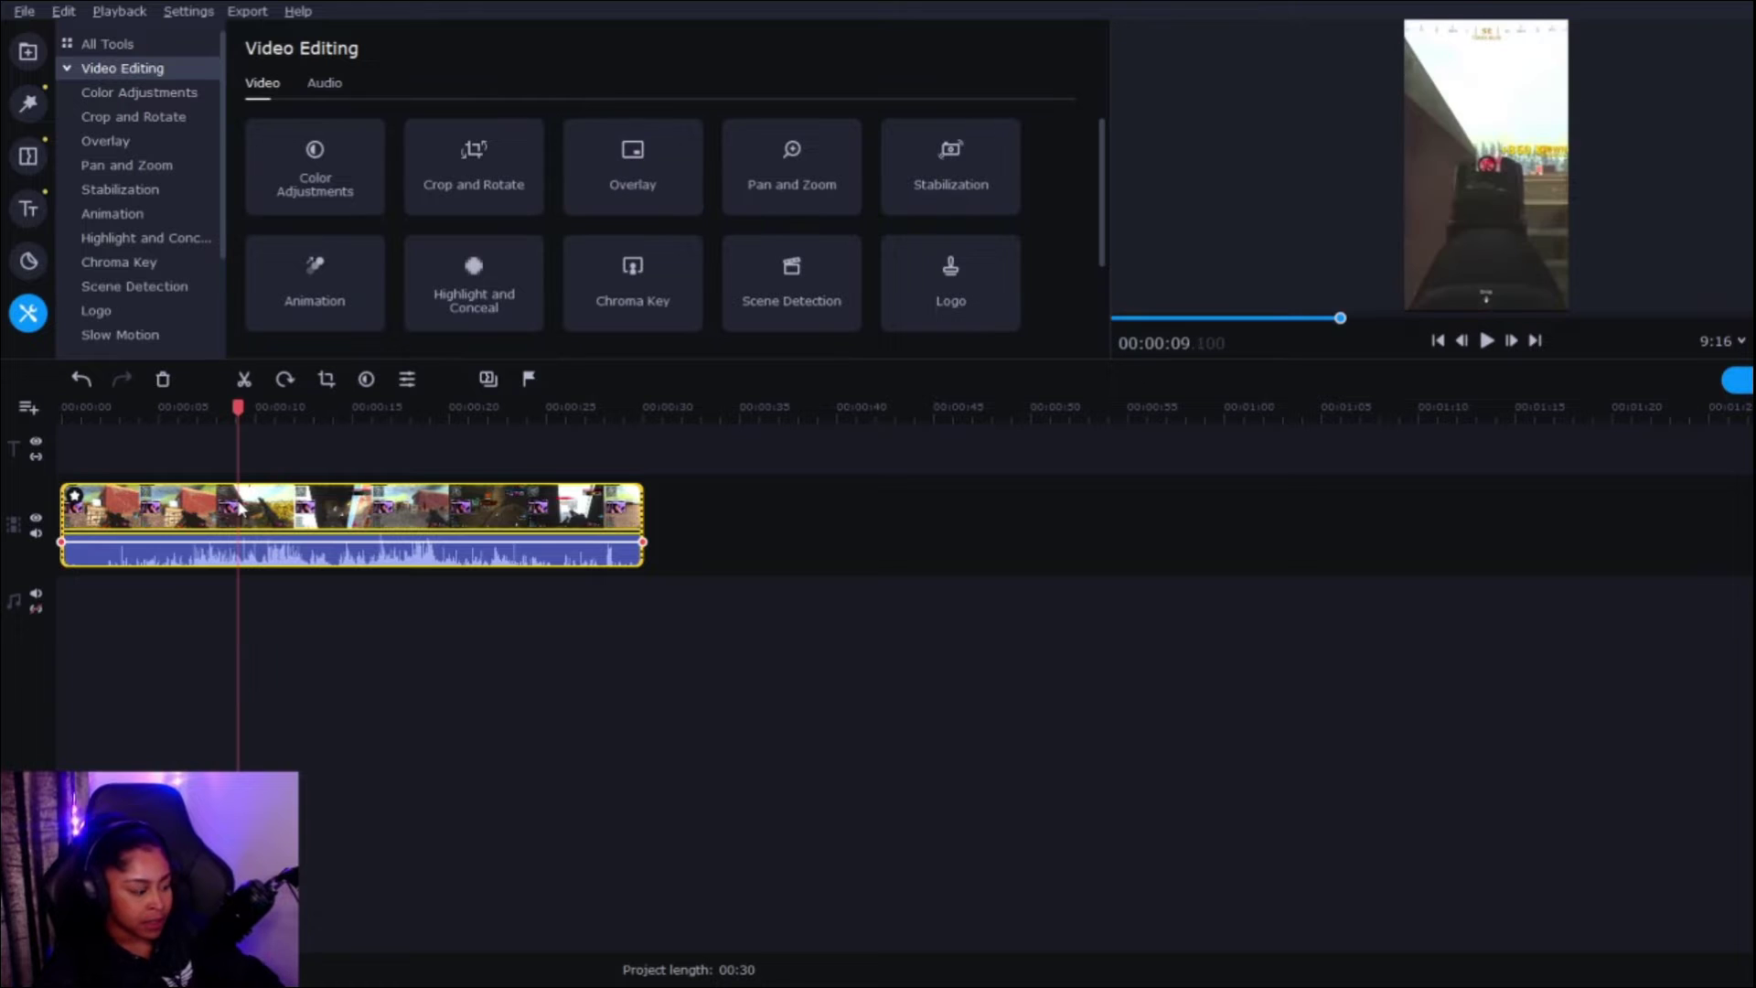
Paste two copies of the clip and stack them on overlay tracks starting at 0:00
click(645, 502)
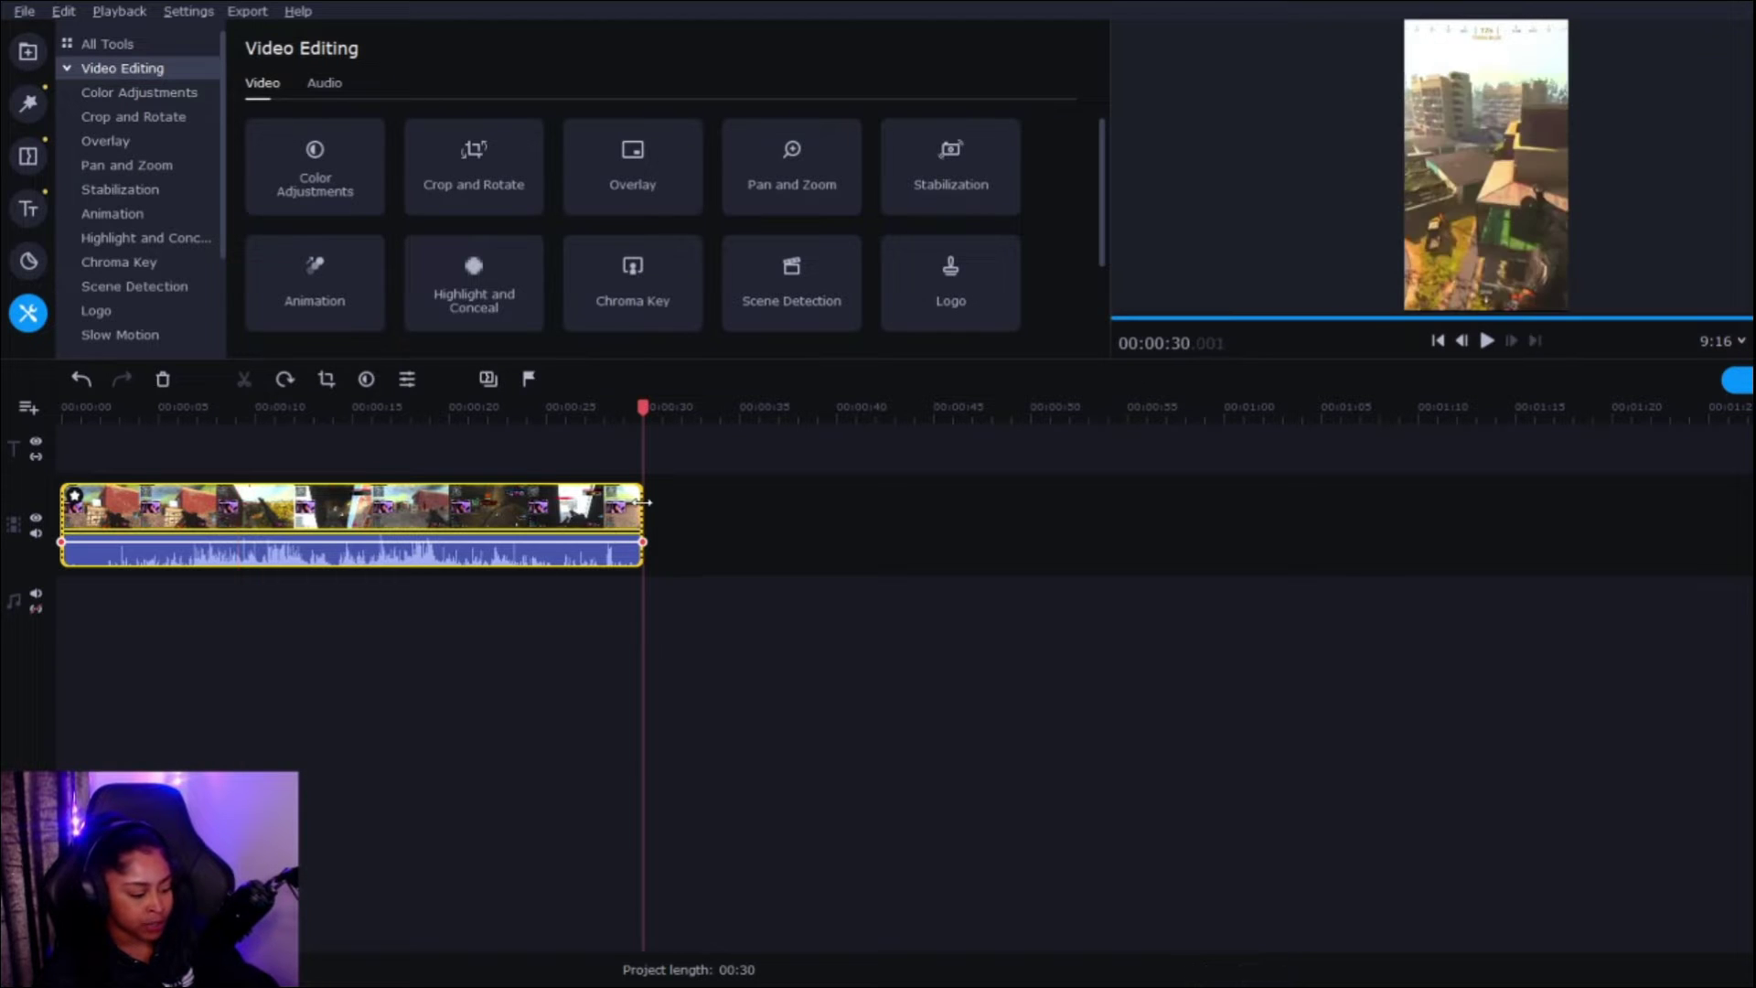
key(ctrl+v)
key(ctrl+v)
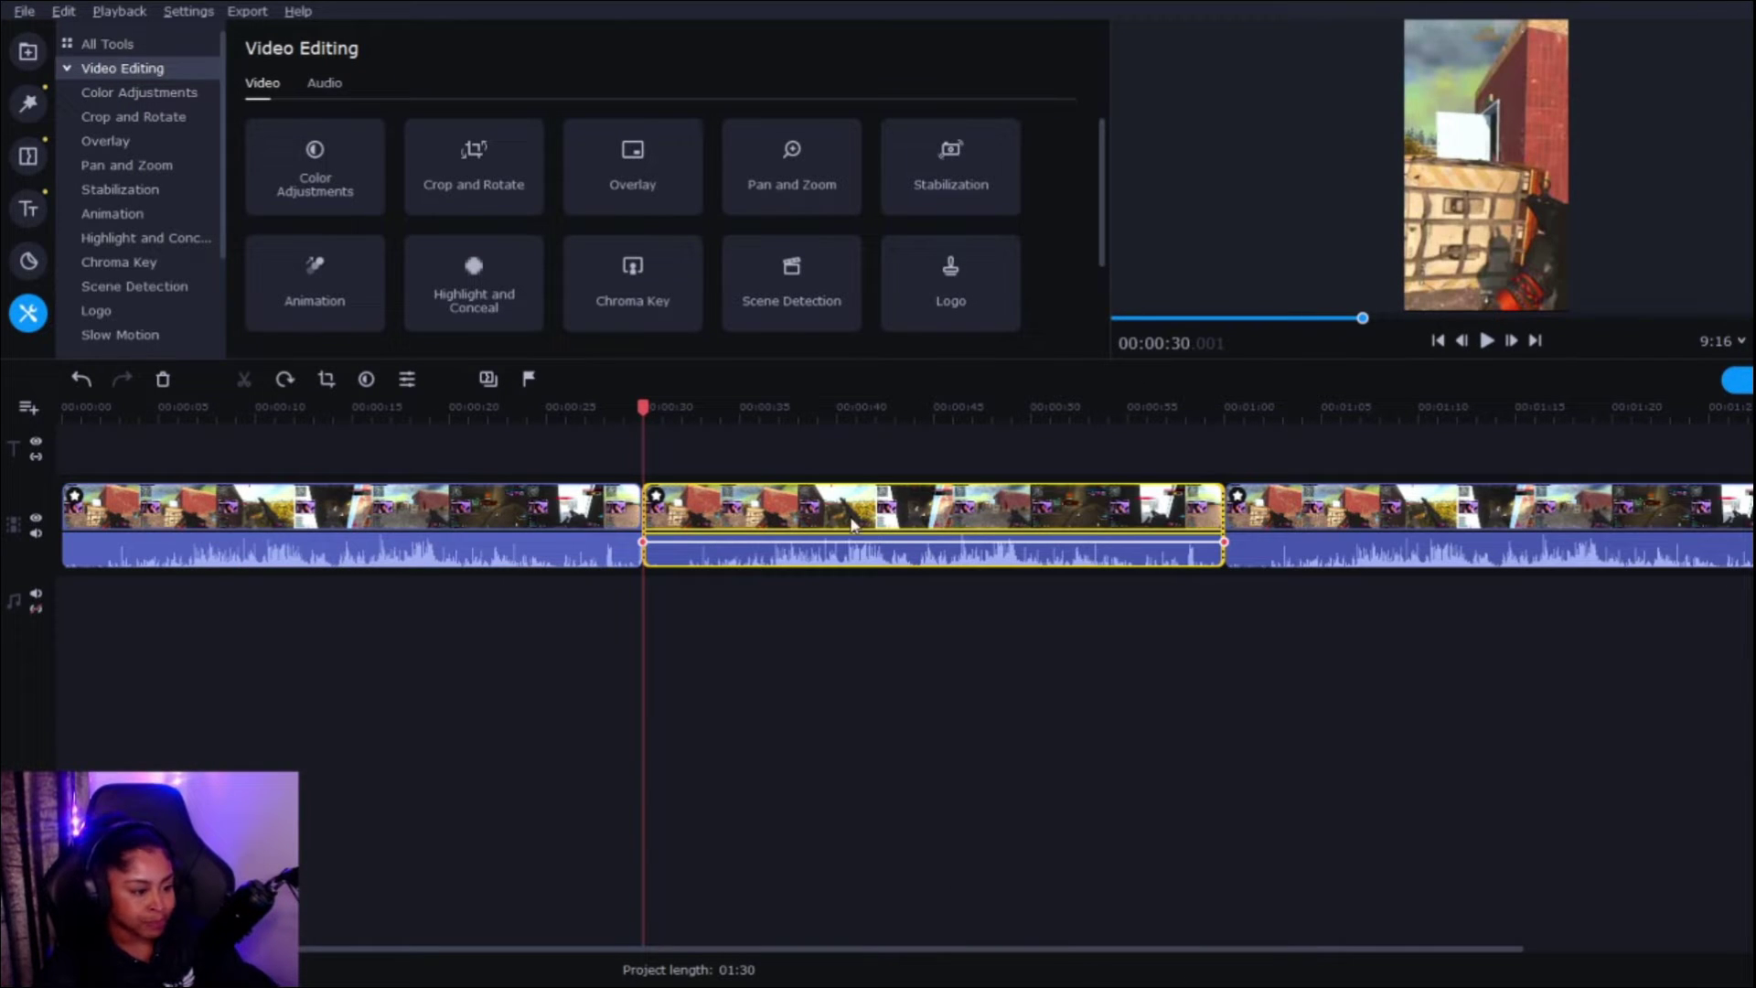
drag(852, 524, 271, 521)
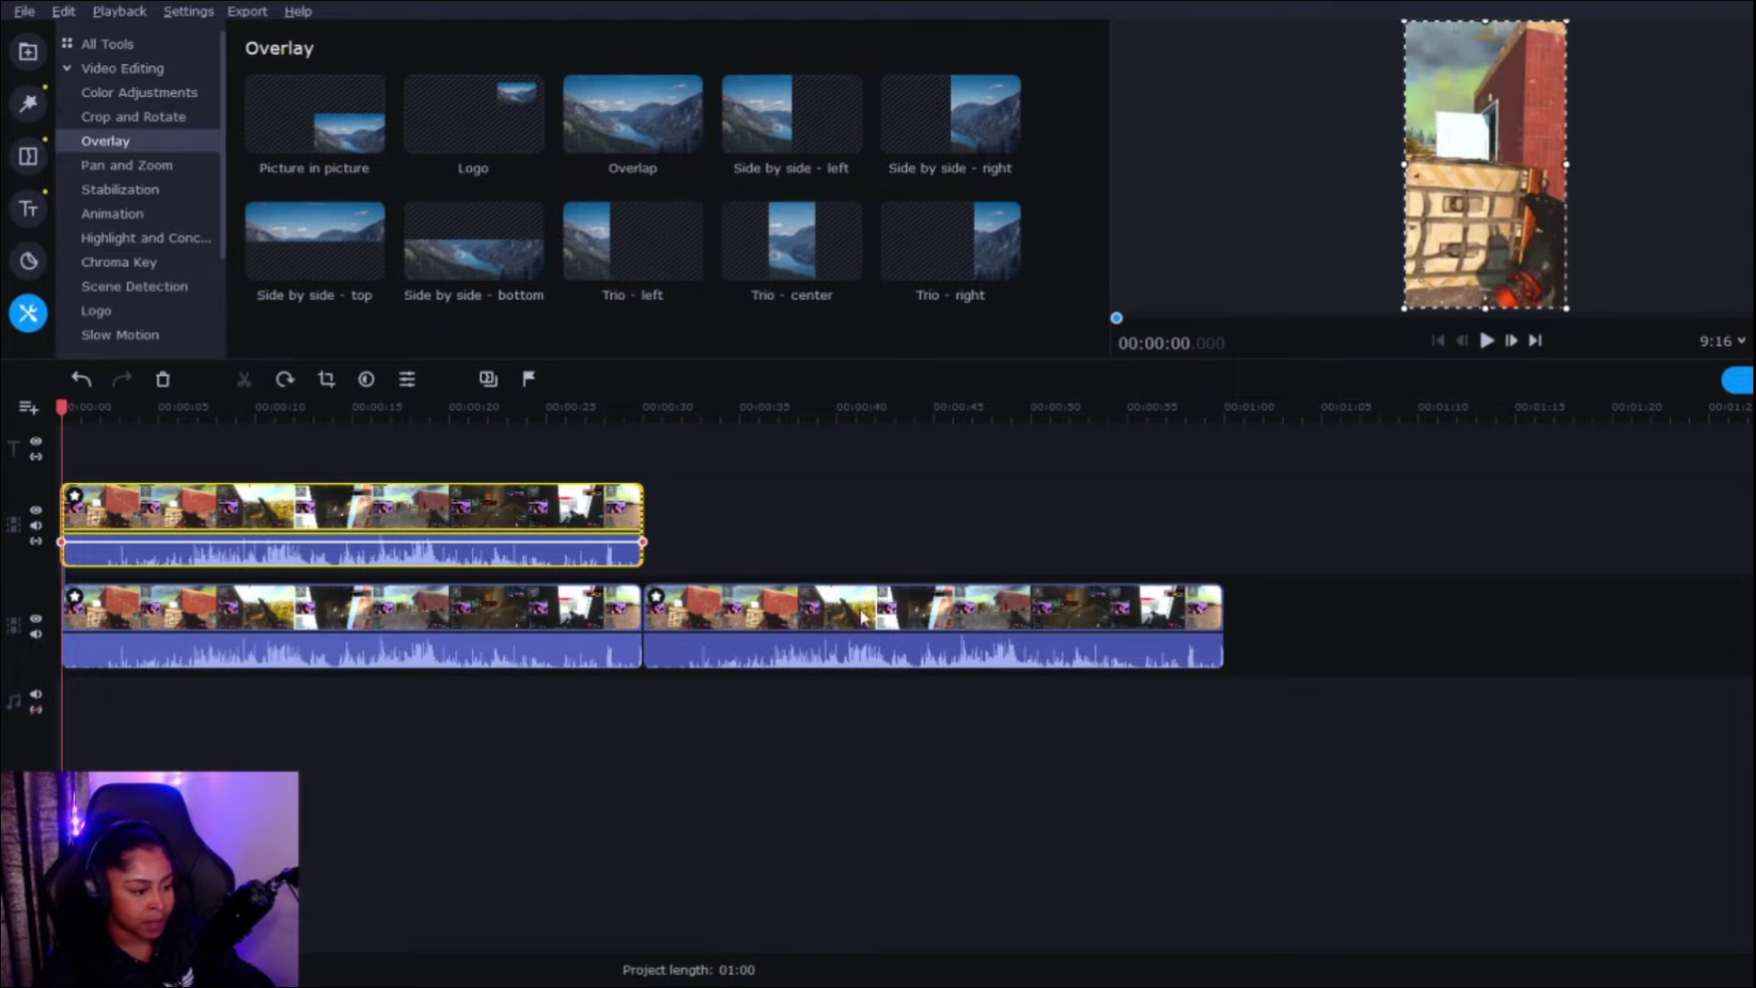
drag(864, 617, 301, 455)
click(392, 710)
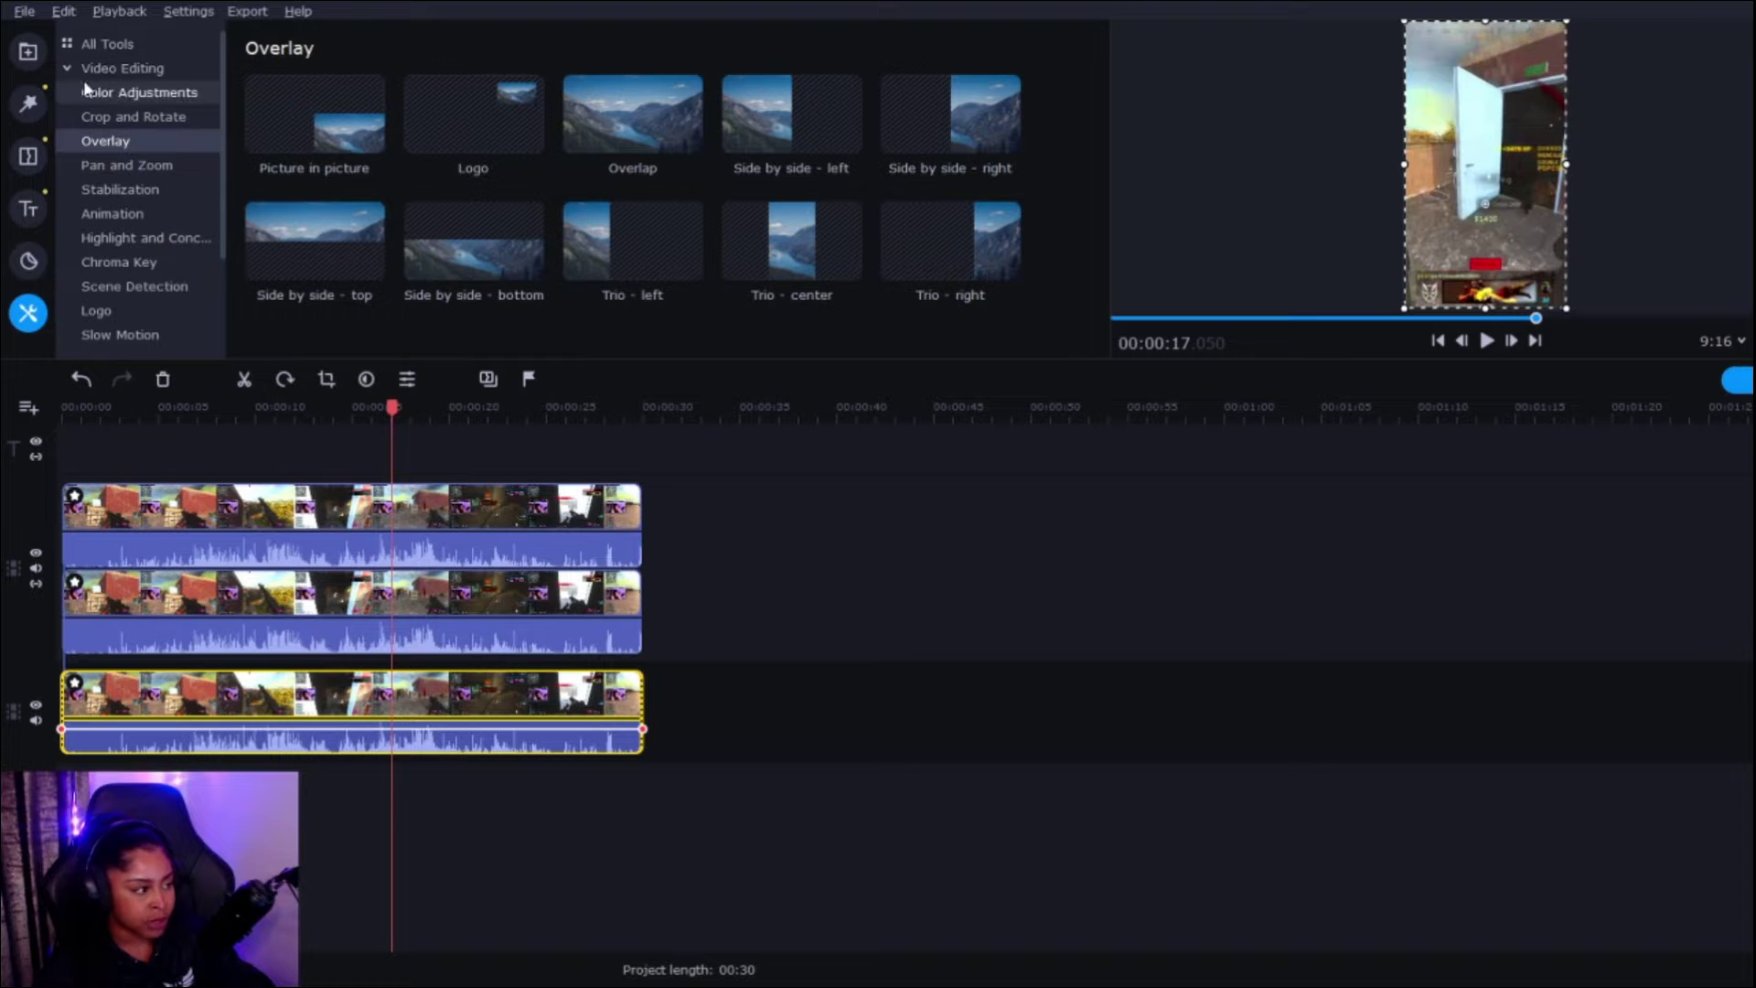
click(29, 104)
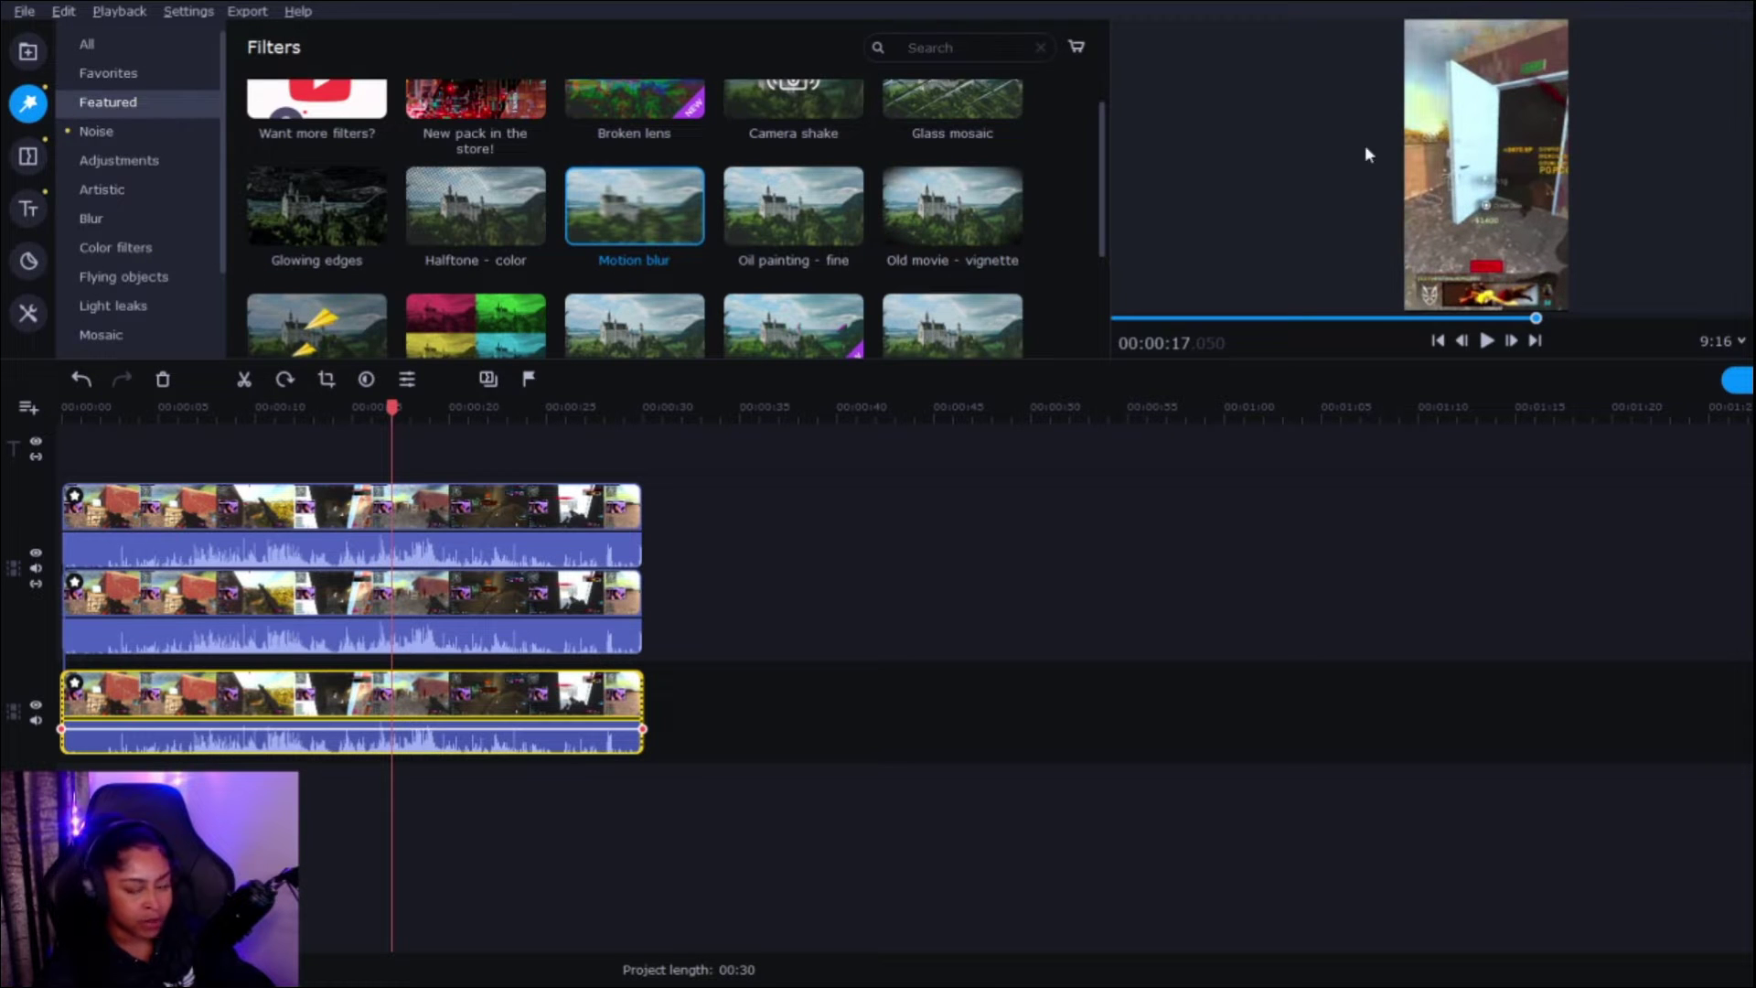
Apply the Blur - intense filter from the Blur category to the bottom-track gameplay copy
click(150, 221)
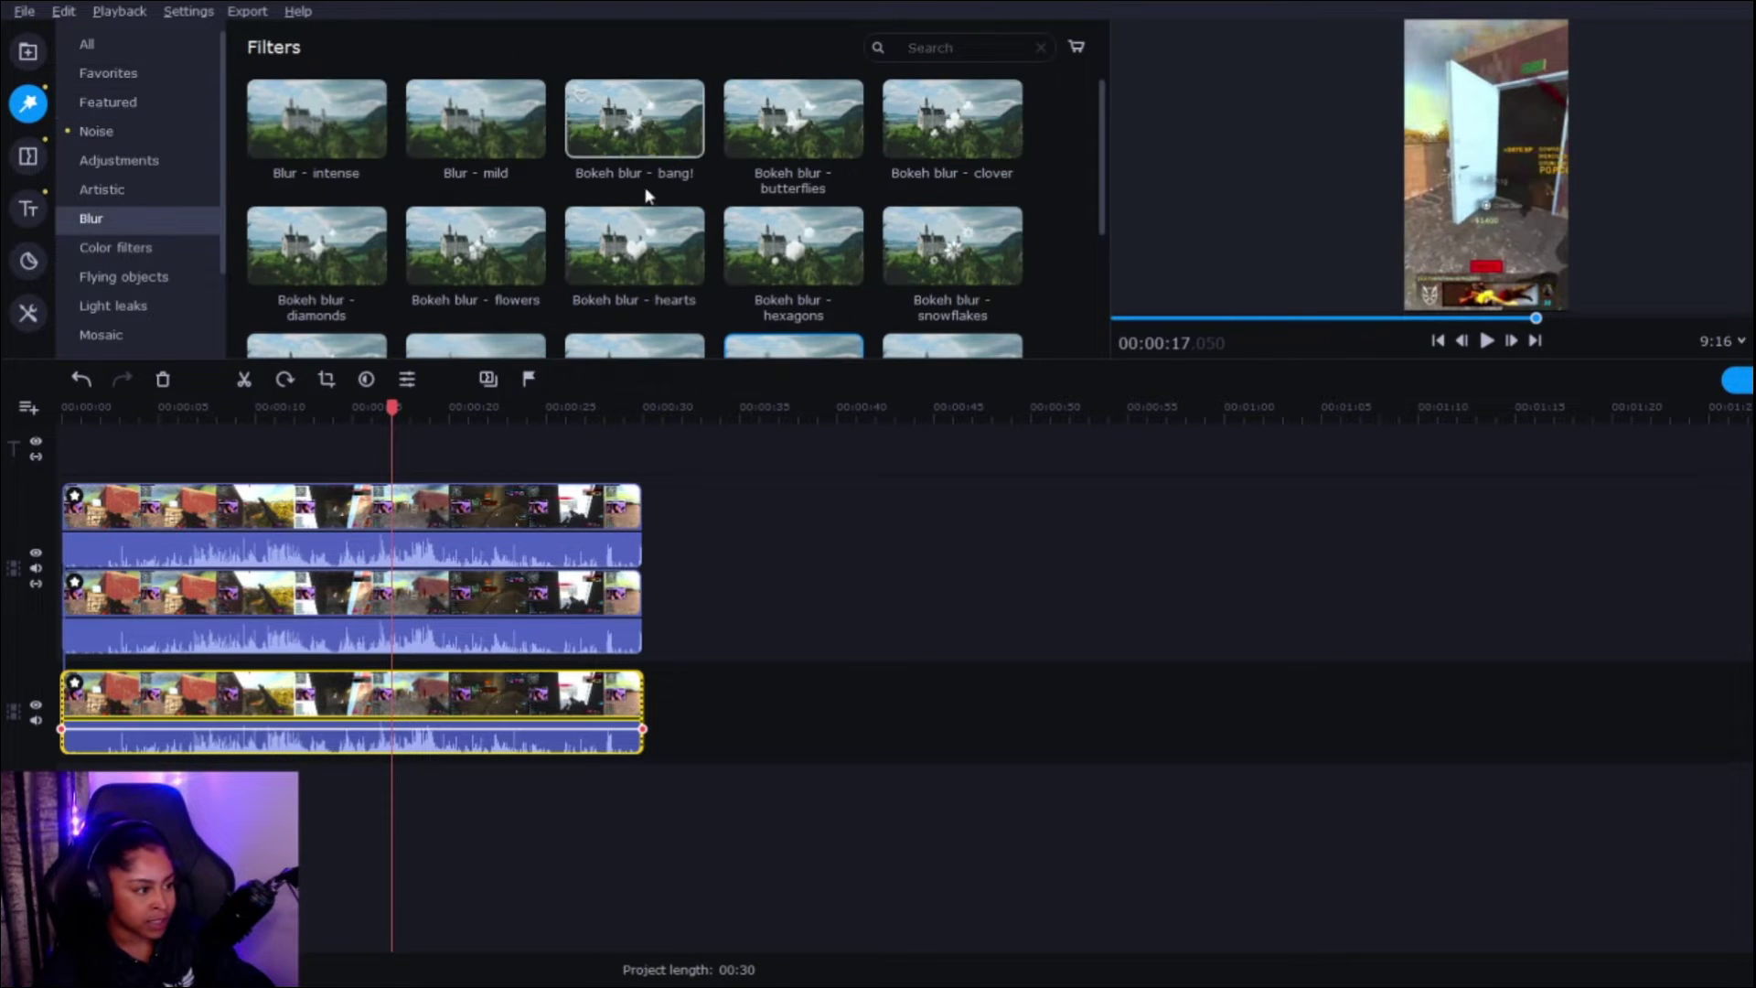
scroll(588, 301, down, 2)
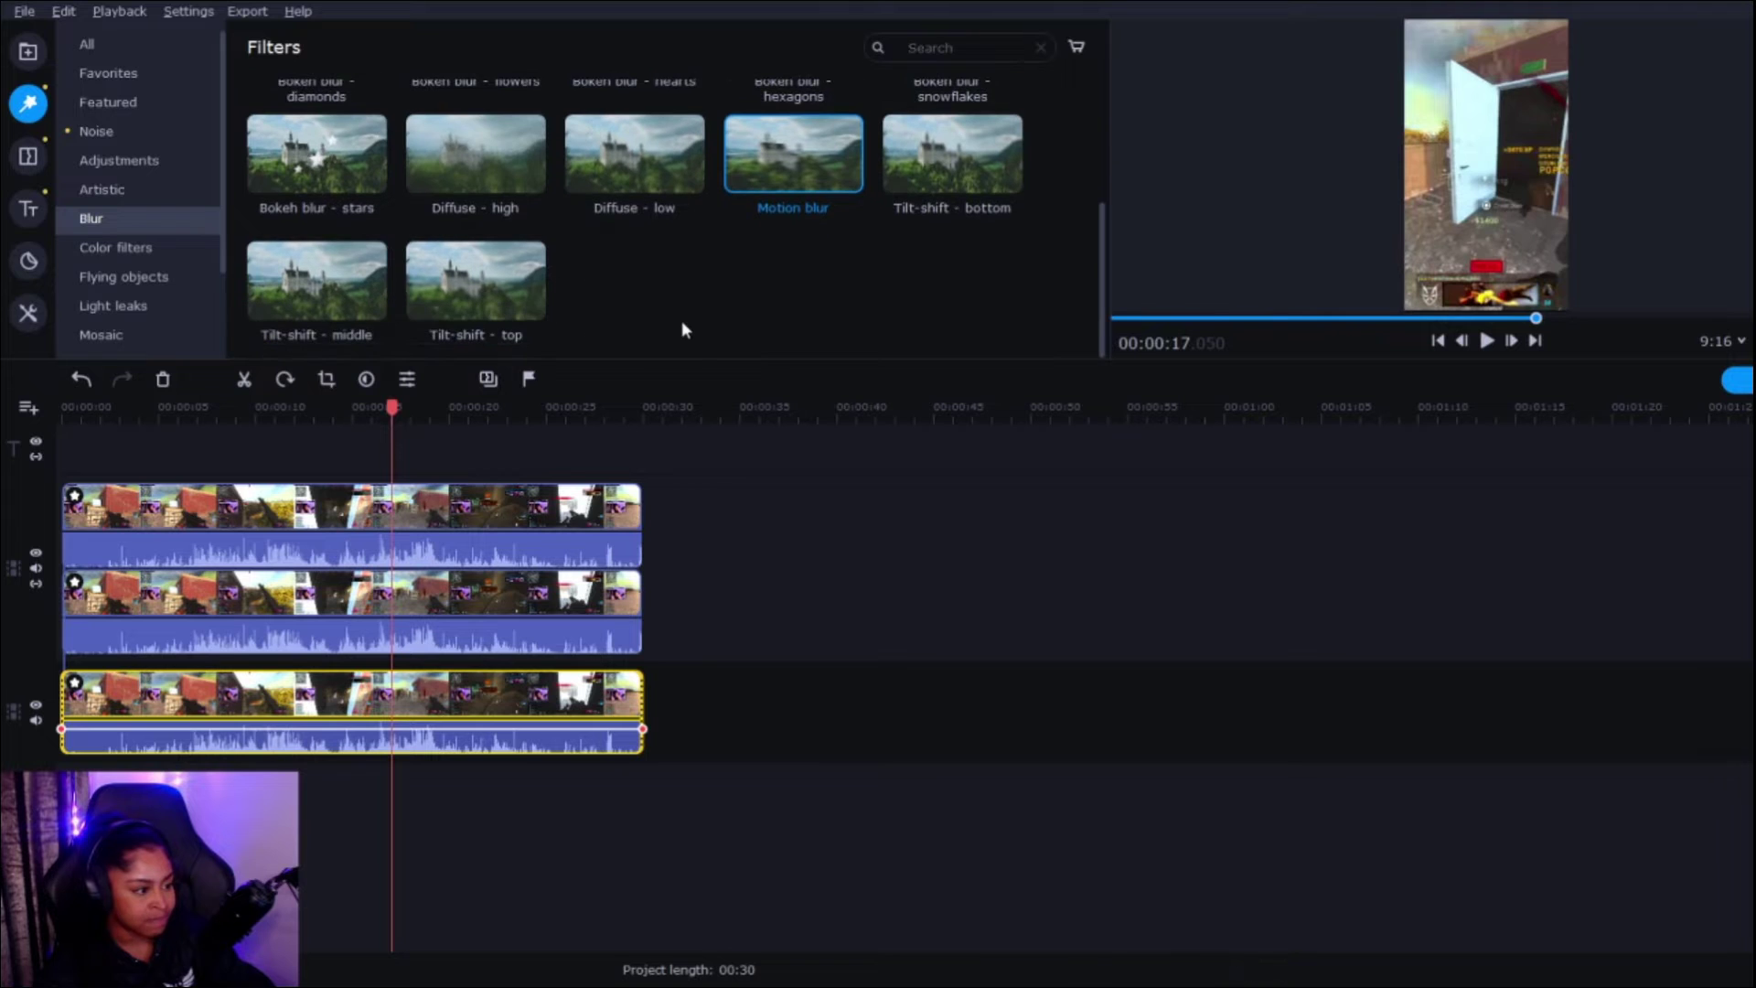
scroll(683, 320, up, 3)
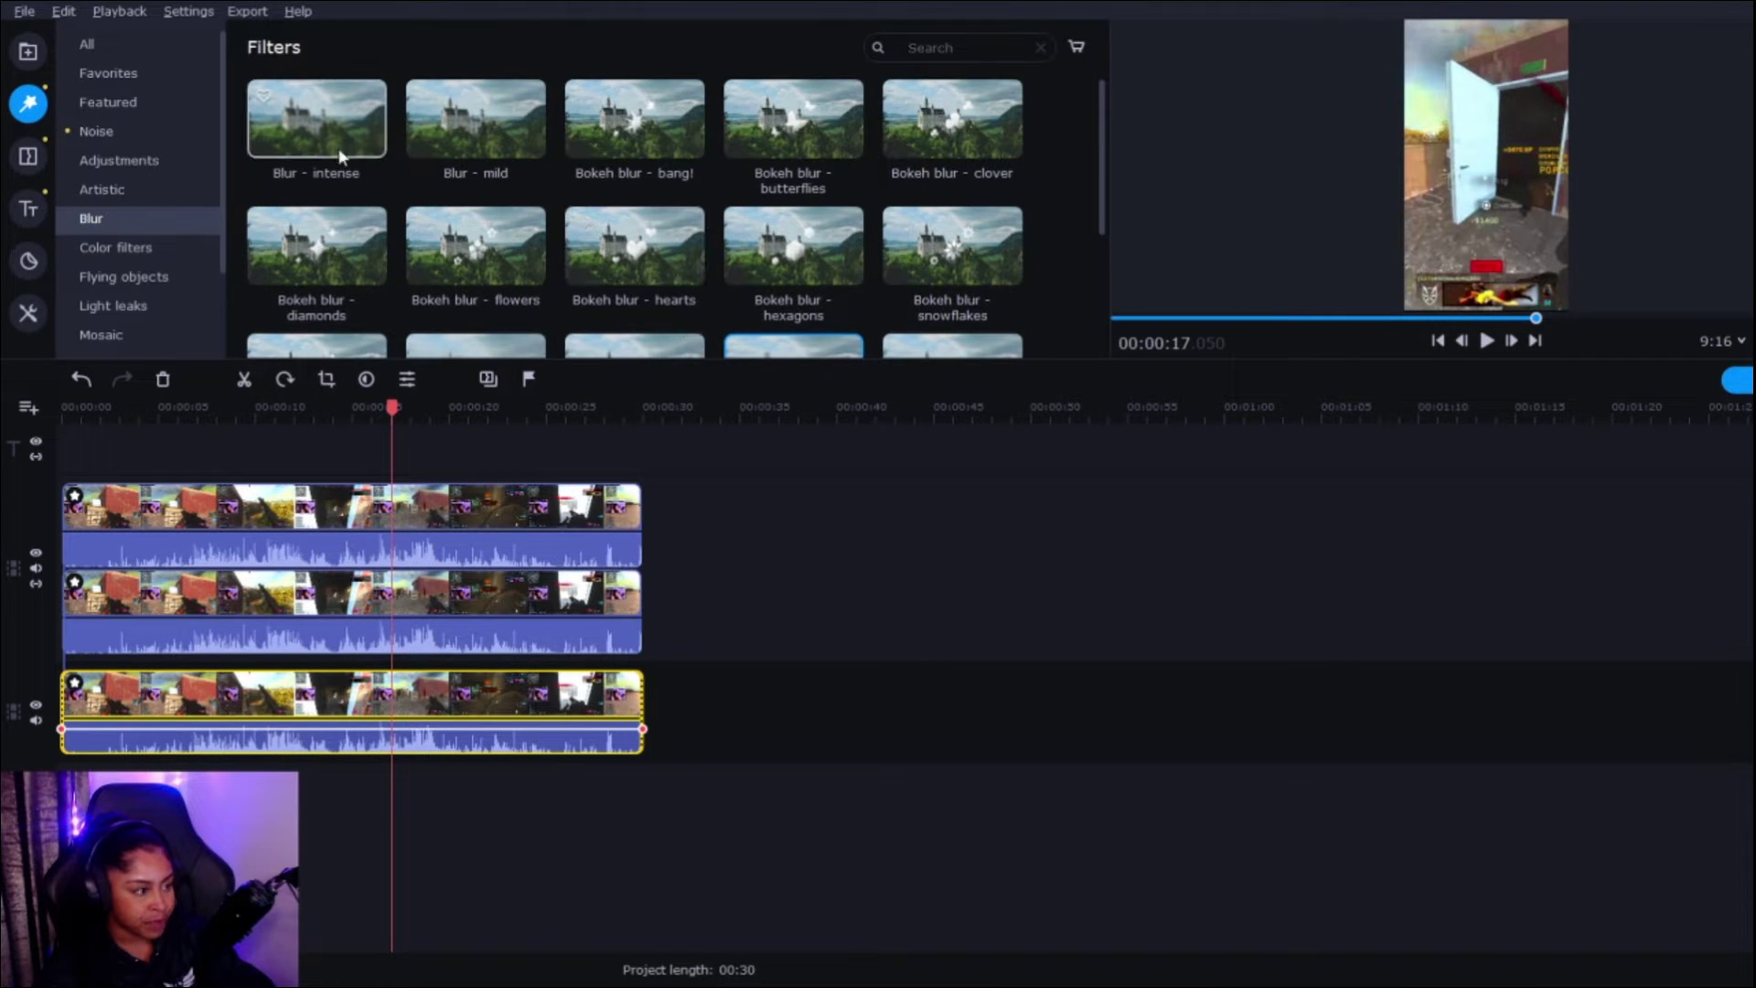
drag(347, 160, 421, 713)
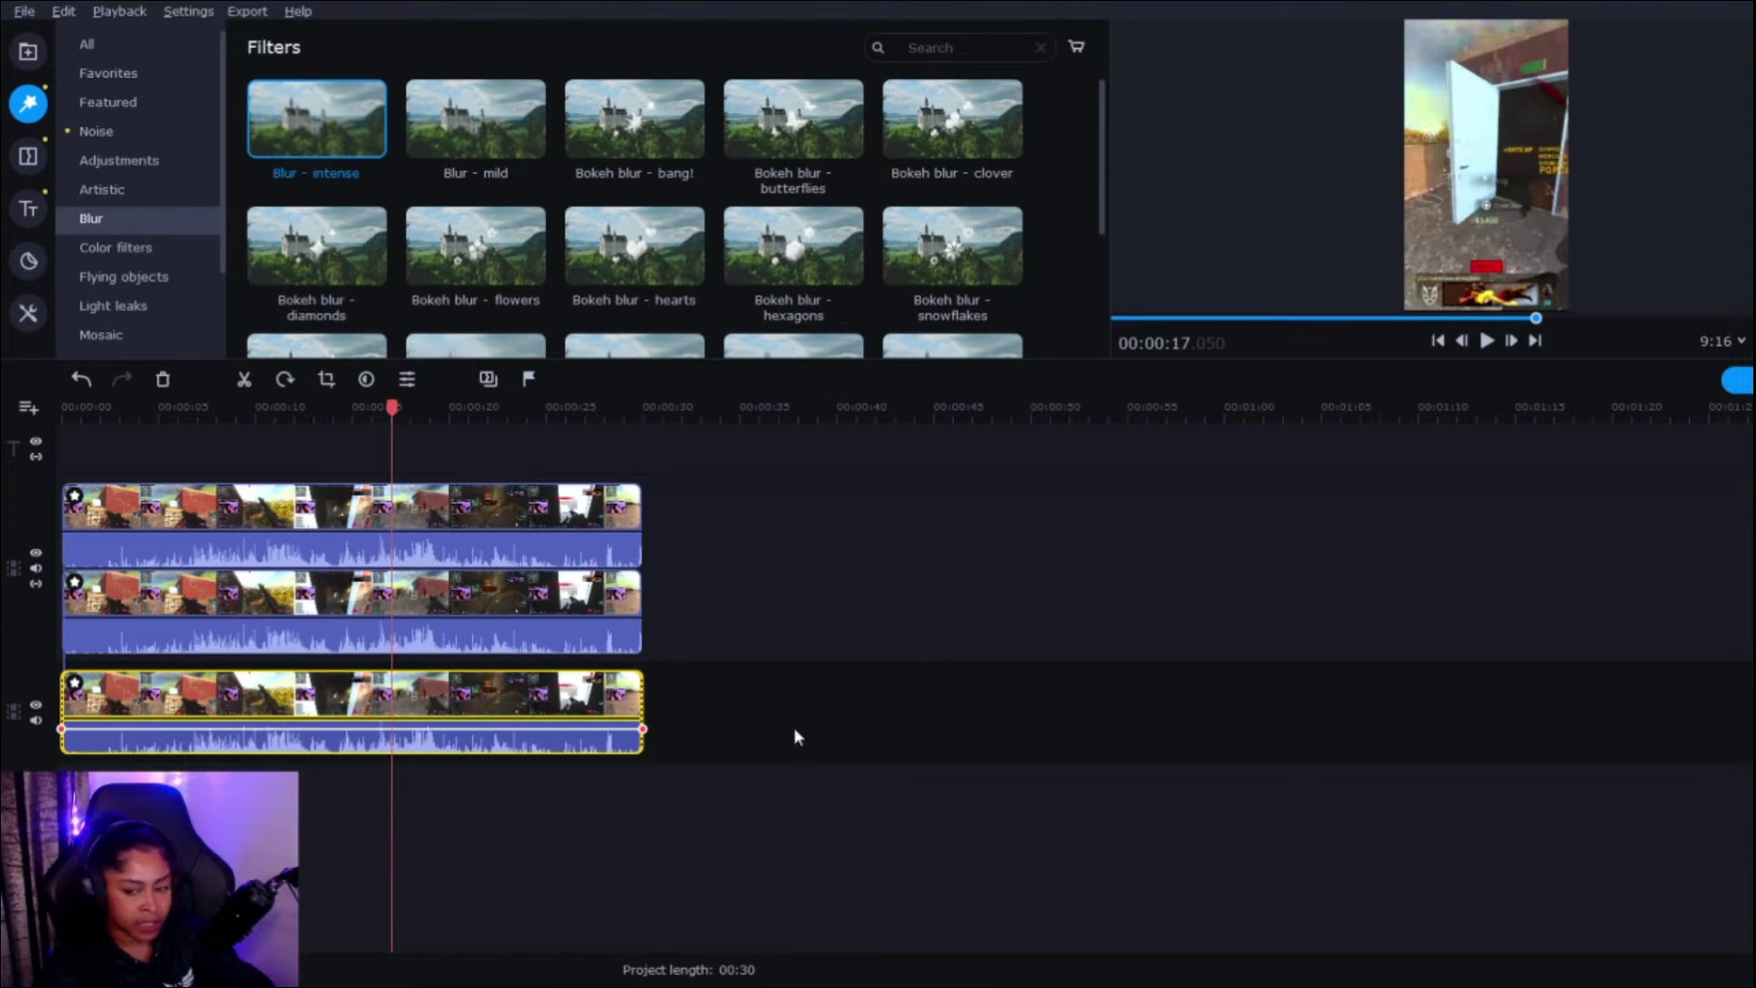
click(270, 593)
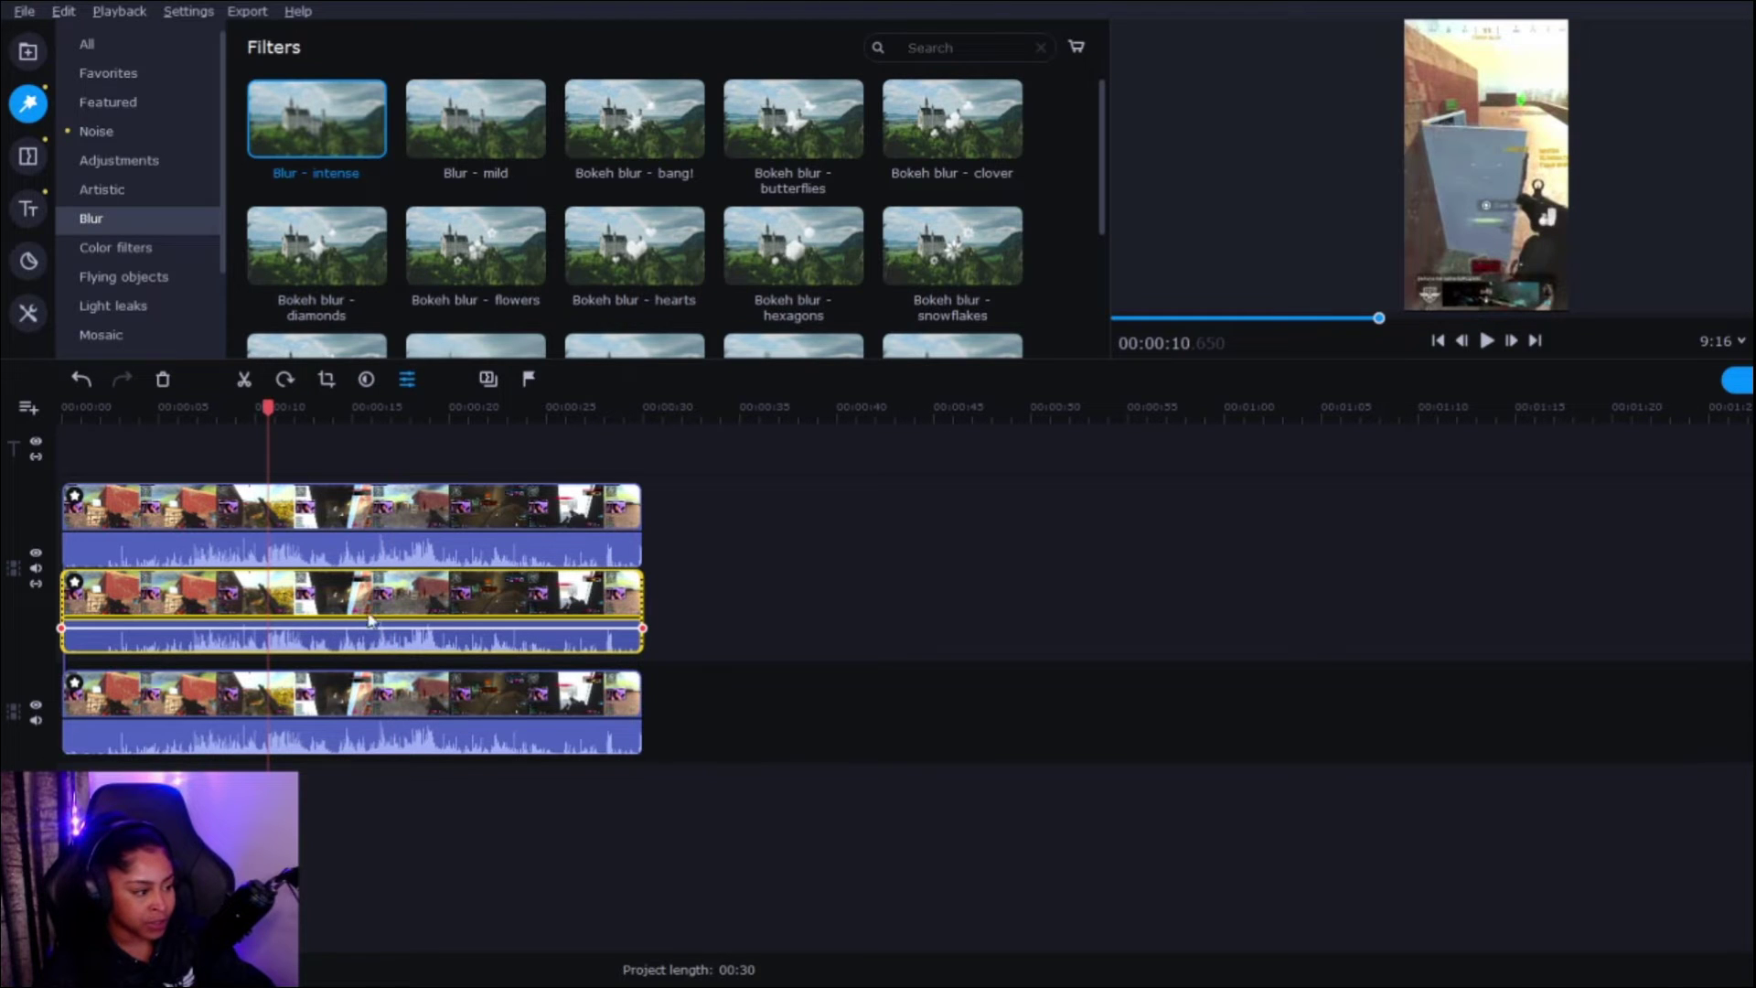
click(327, 379)
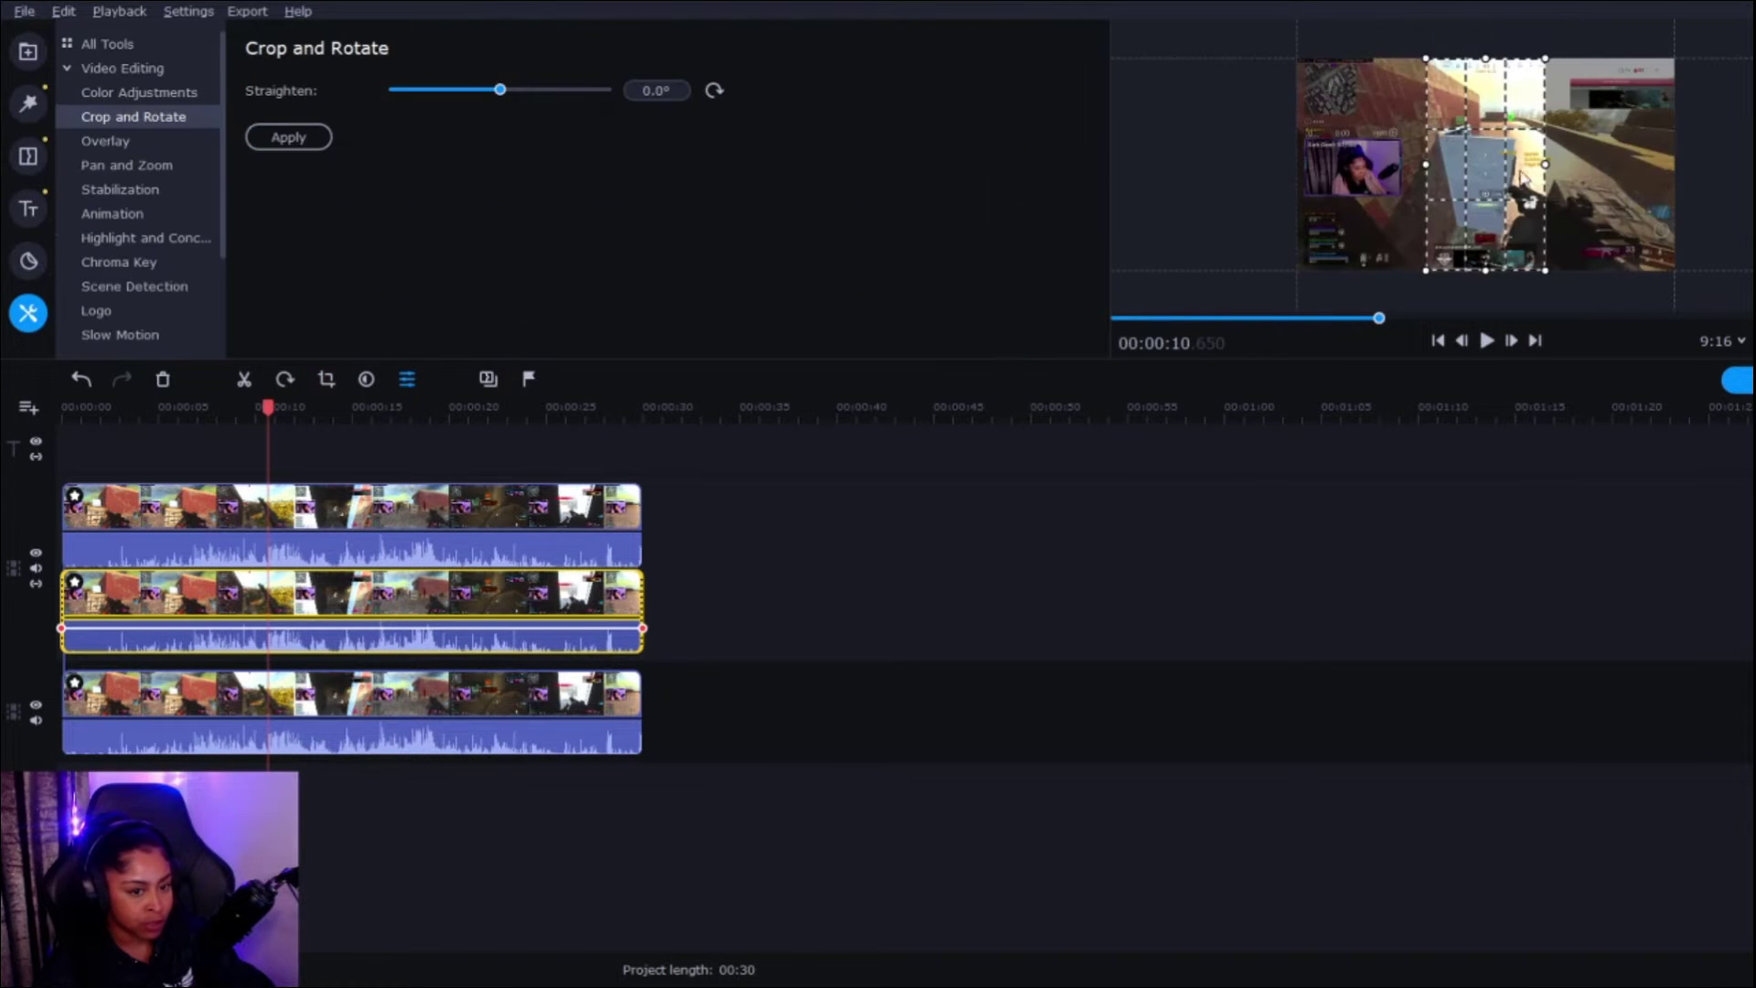
Widen the middle copy's crop slightly on both left and right sides and apply it
drag(1427, 165, 1408, 170)
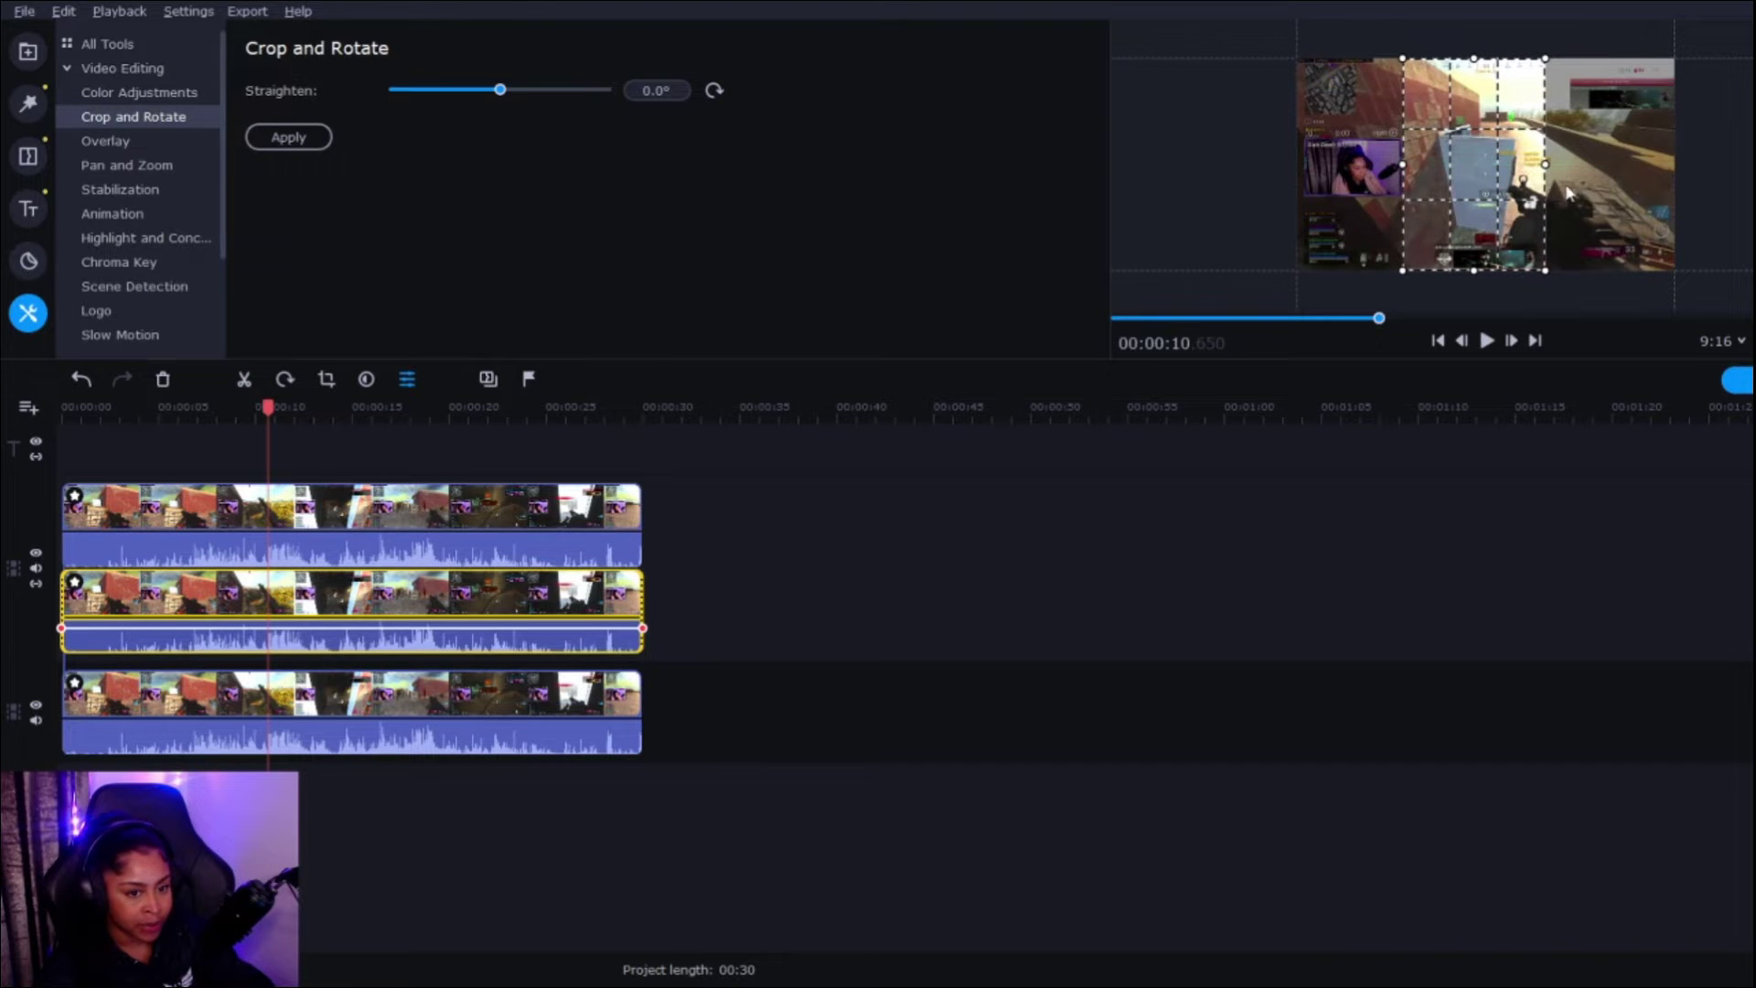
drag(1546, 174, 1584, 189)
click(289, 137)
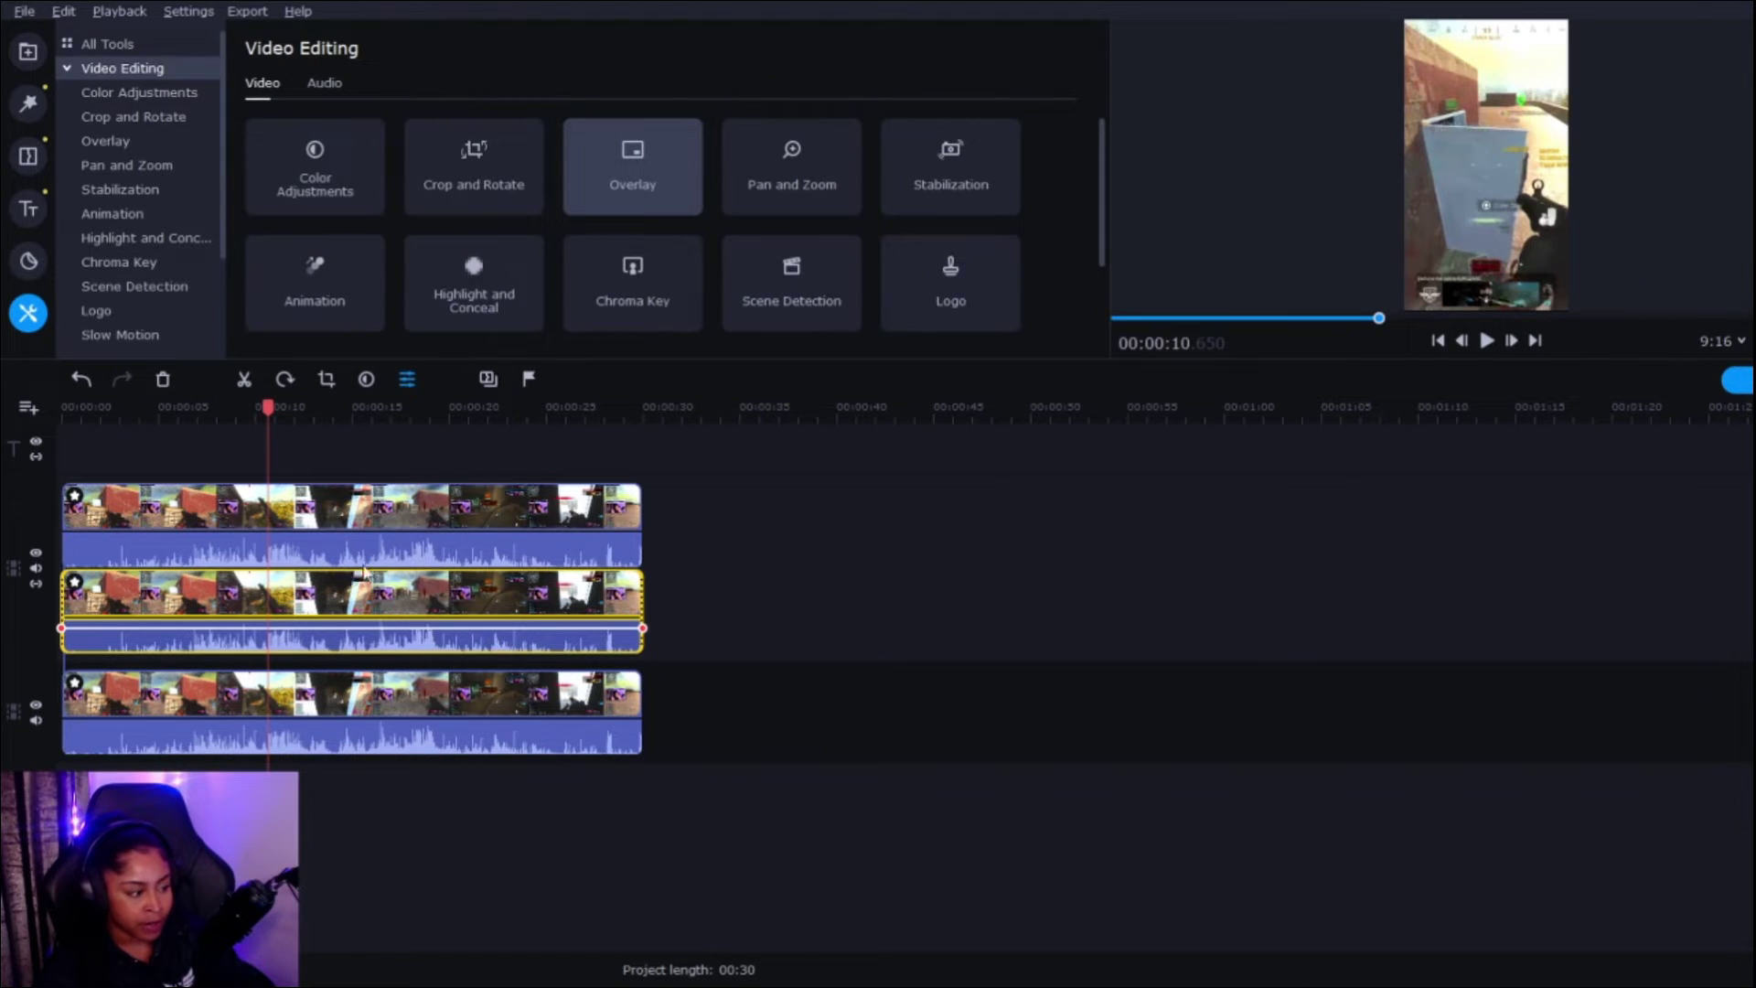
Select the top-track copy of the gameplay clip
click(353, 508)
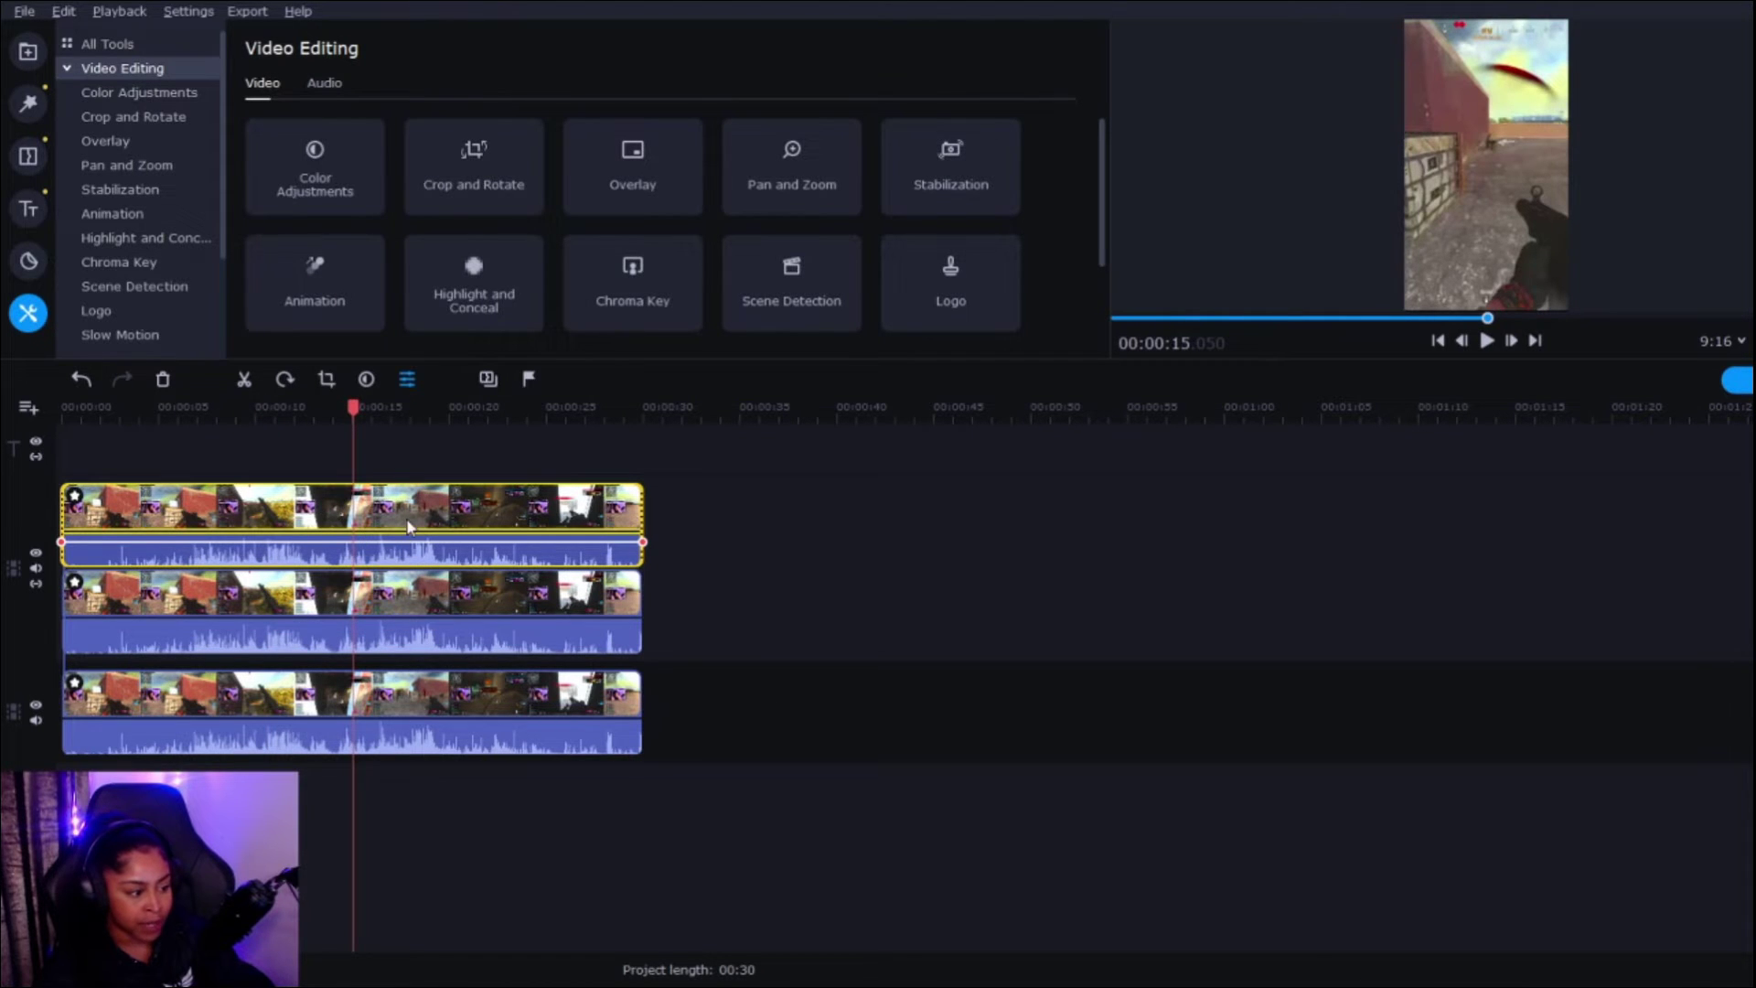
click(403, 694)
click(535, 598)
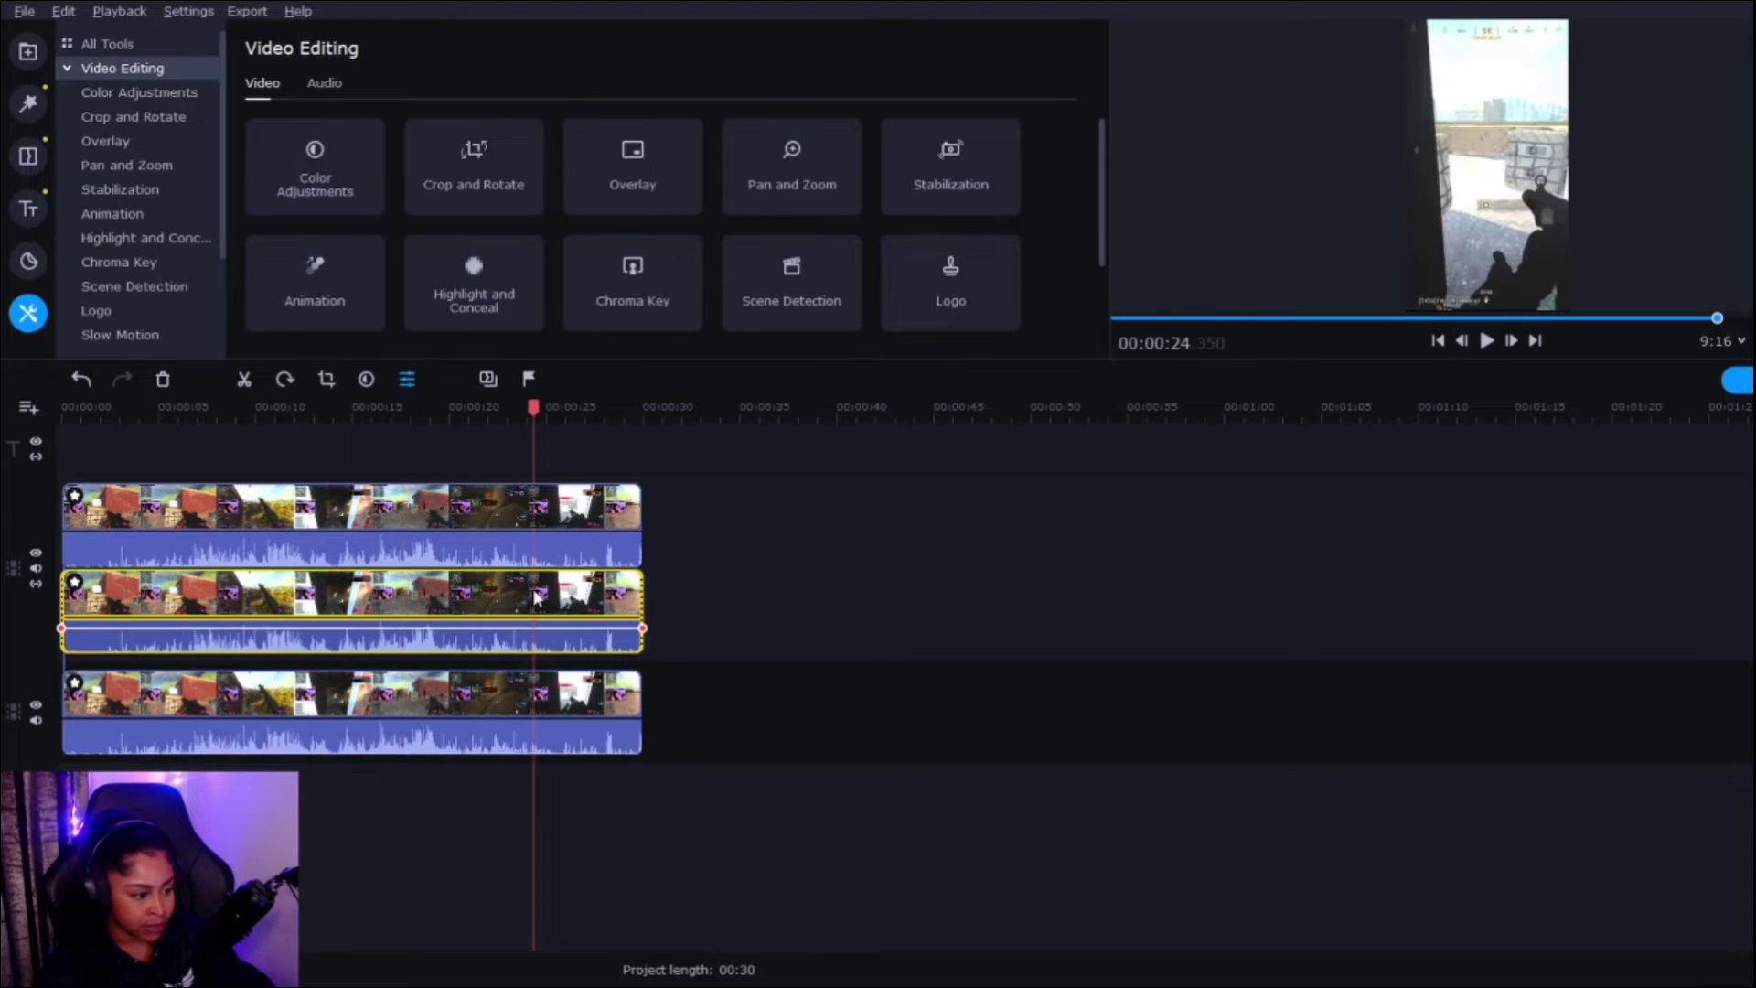
click(520, 509)
Crop the top-track copy to just the webcam region and bring up the Overlay layout presets
click(327, 380)
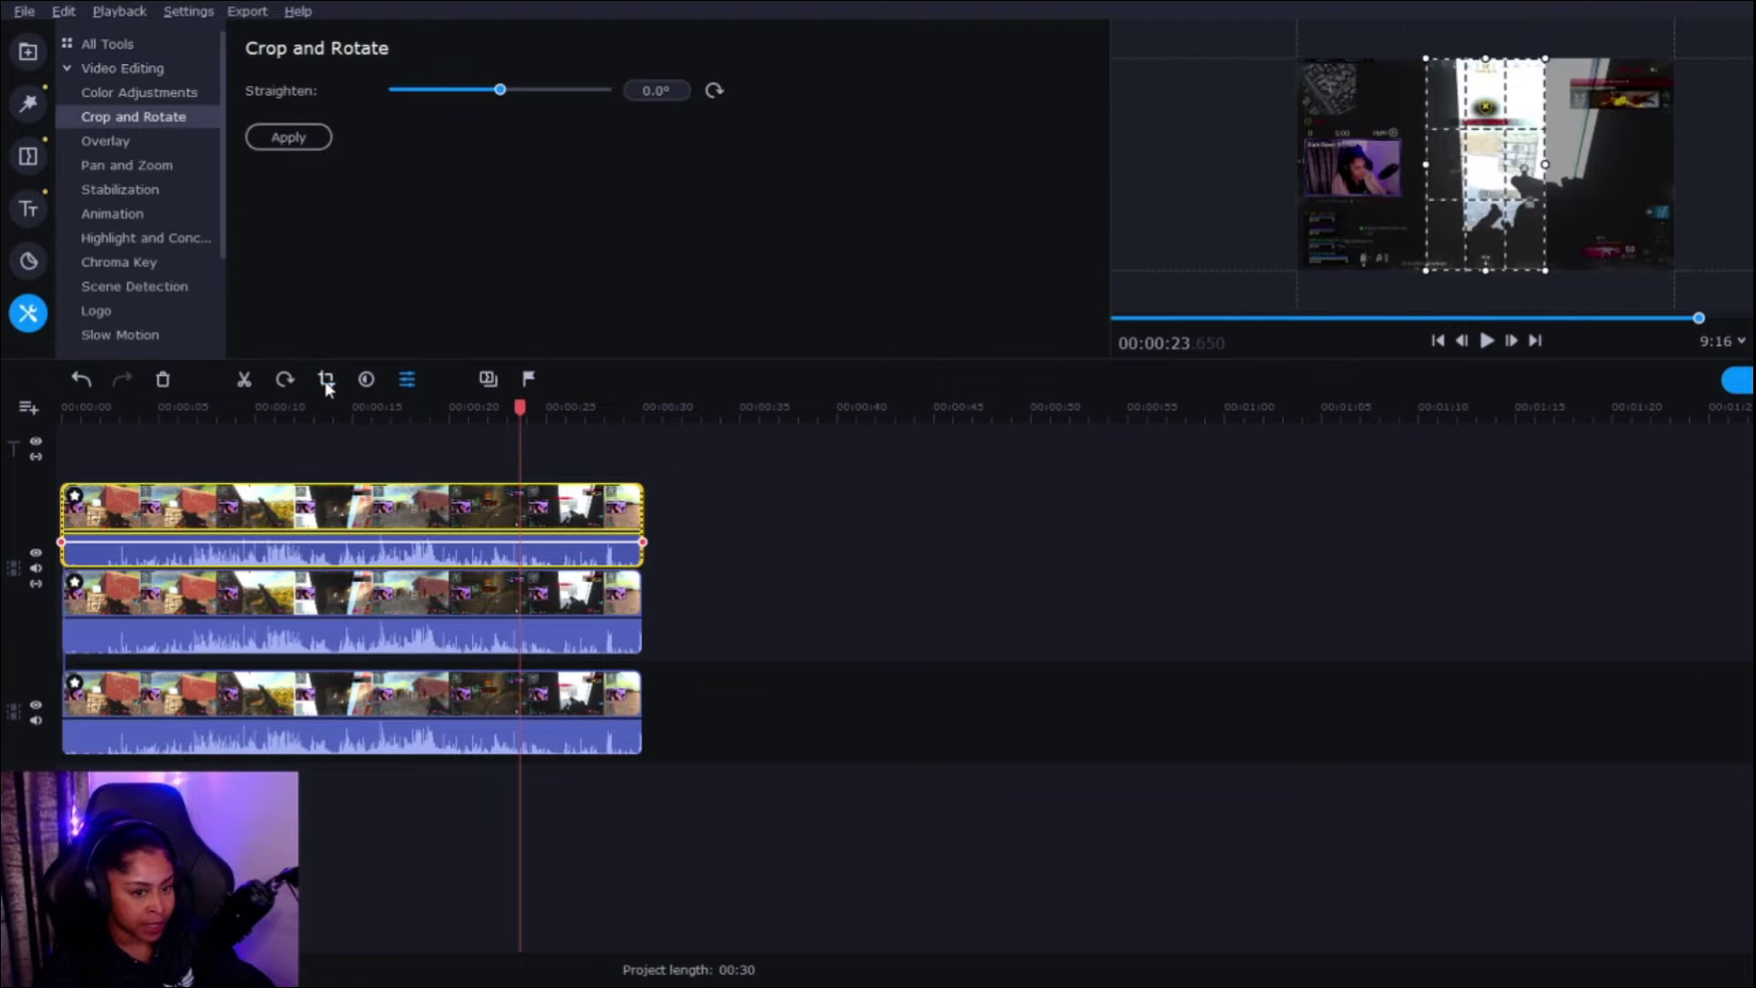
drag(1422, 170, 1301, 167)
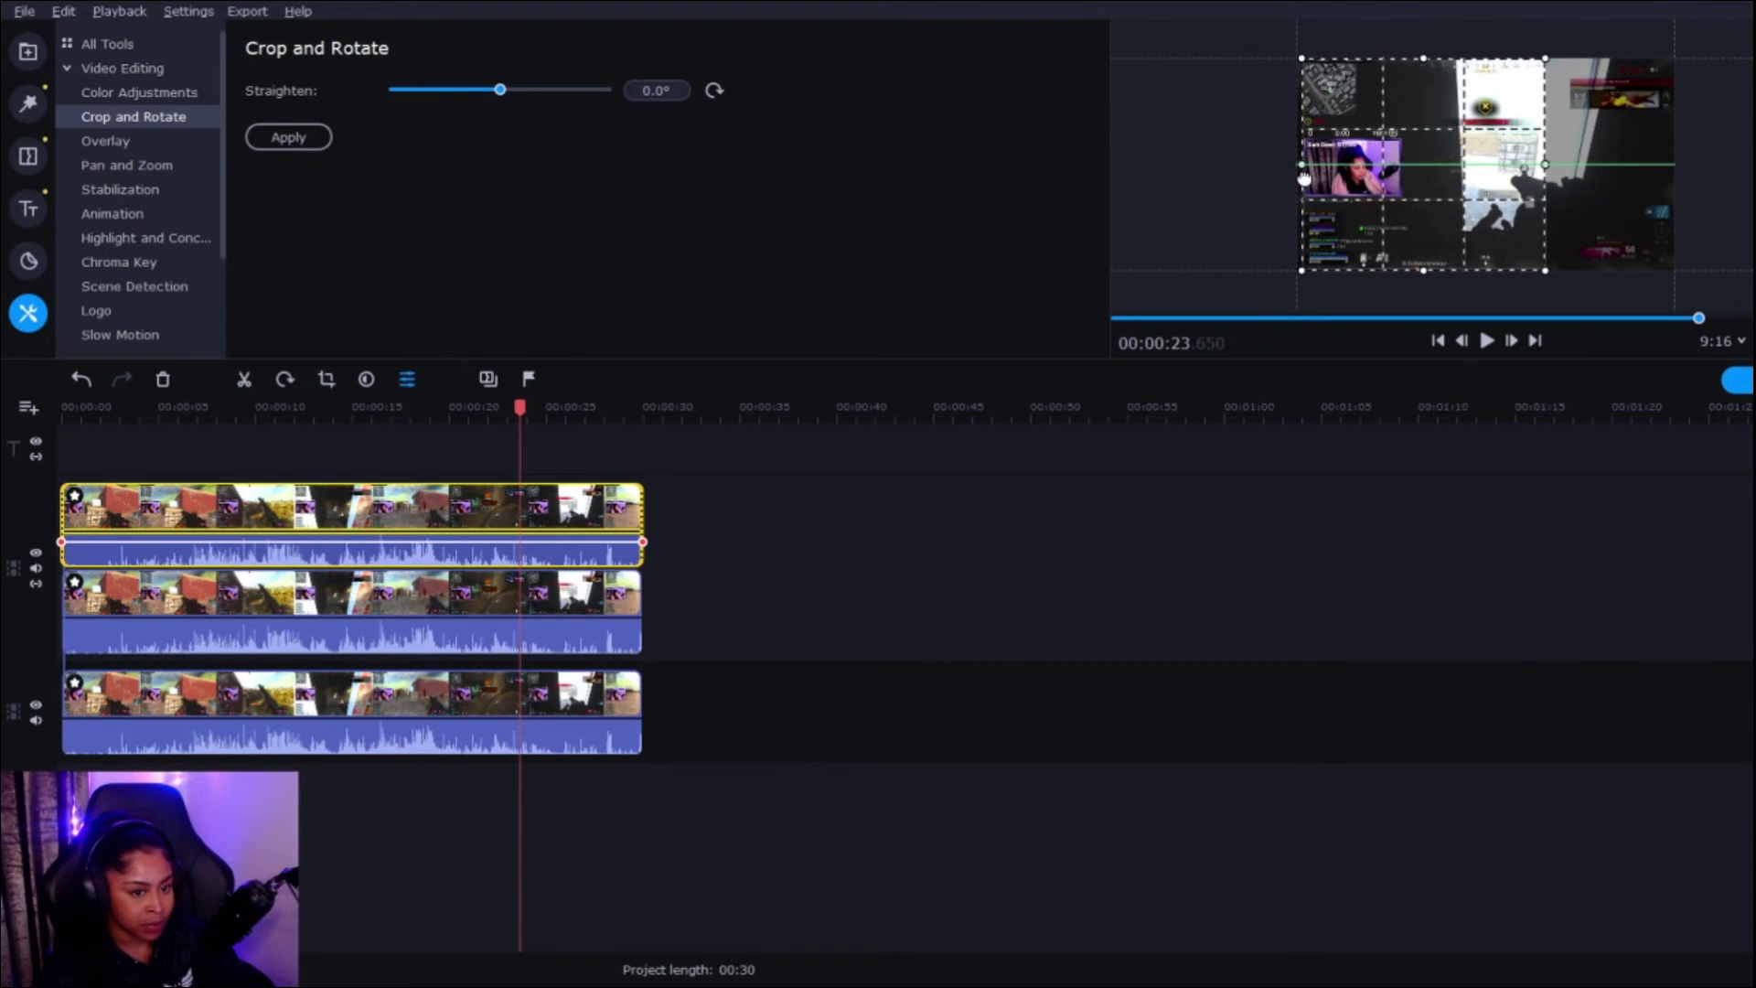
drag(1537, 267, 1463, 198)
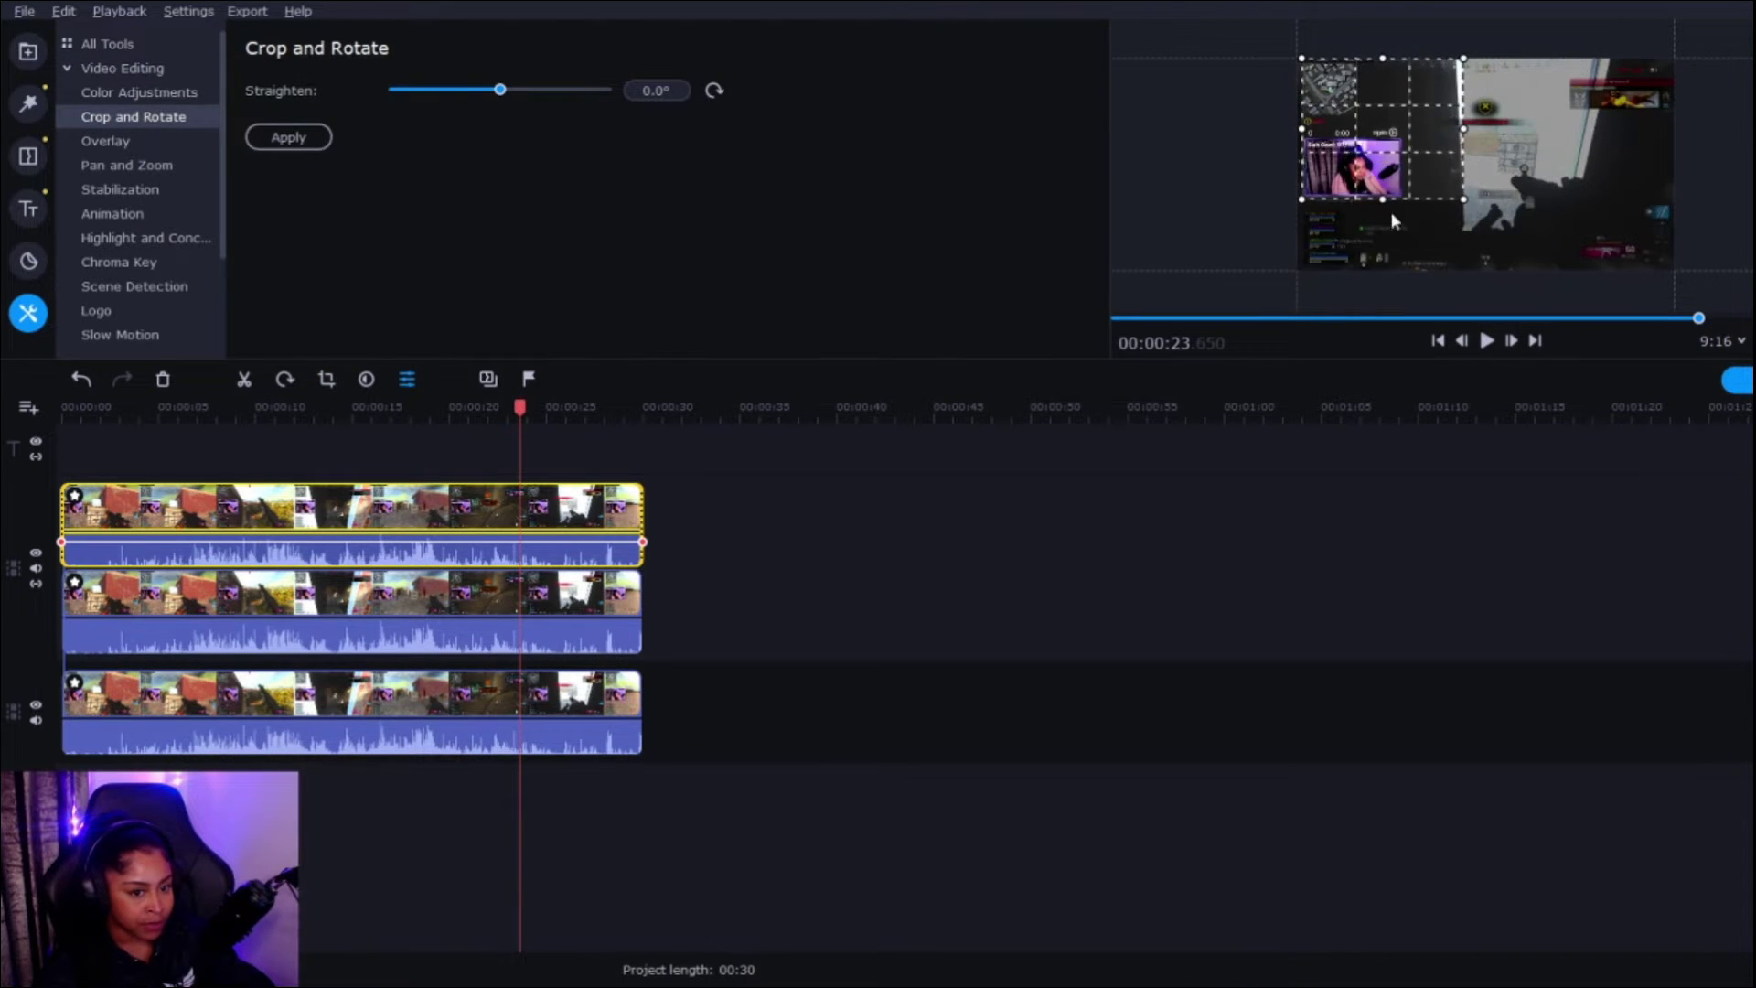
drag(1455, 128, 1405, 135)
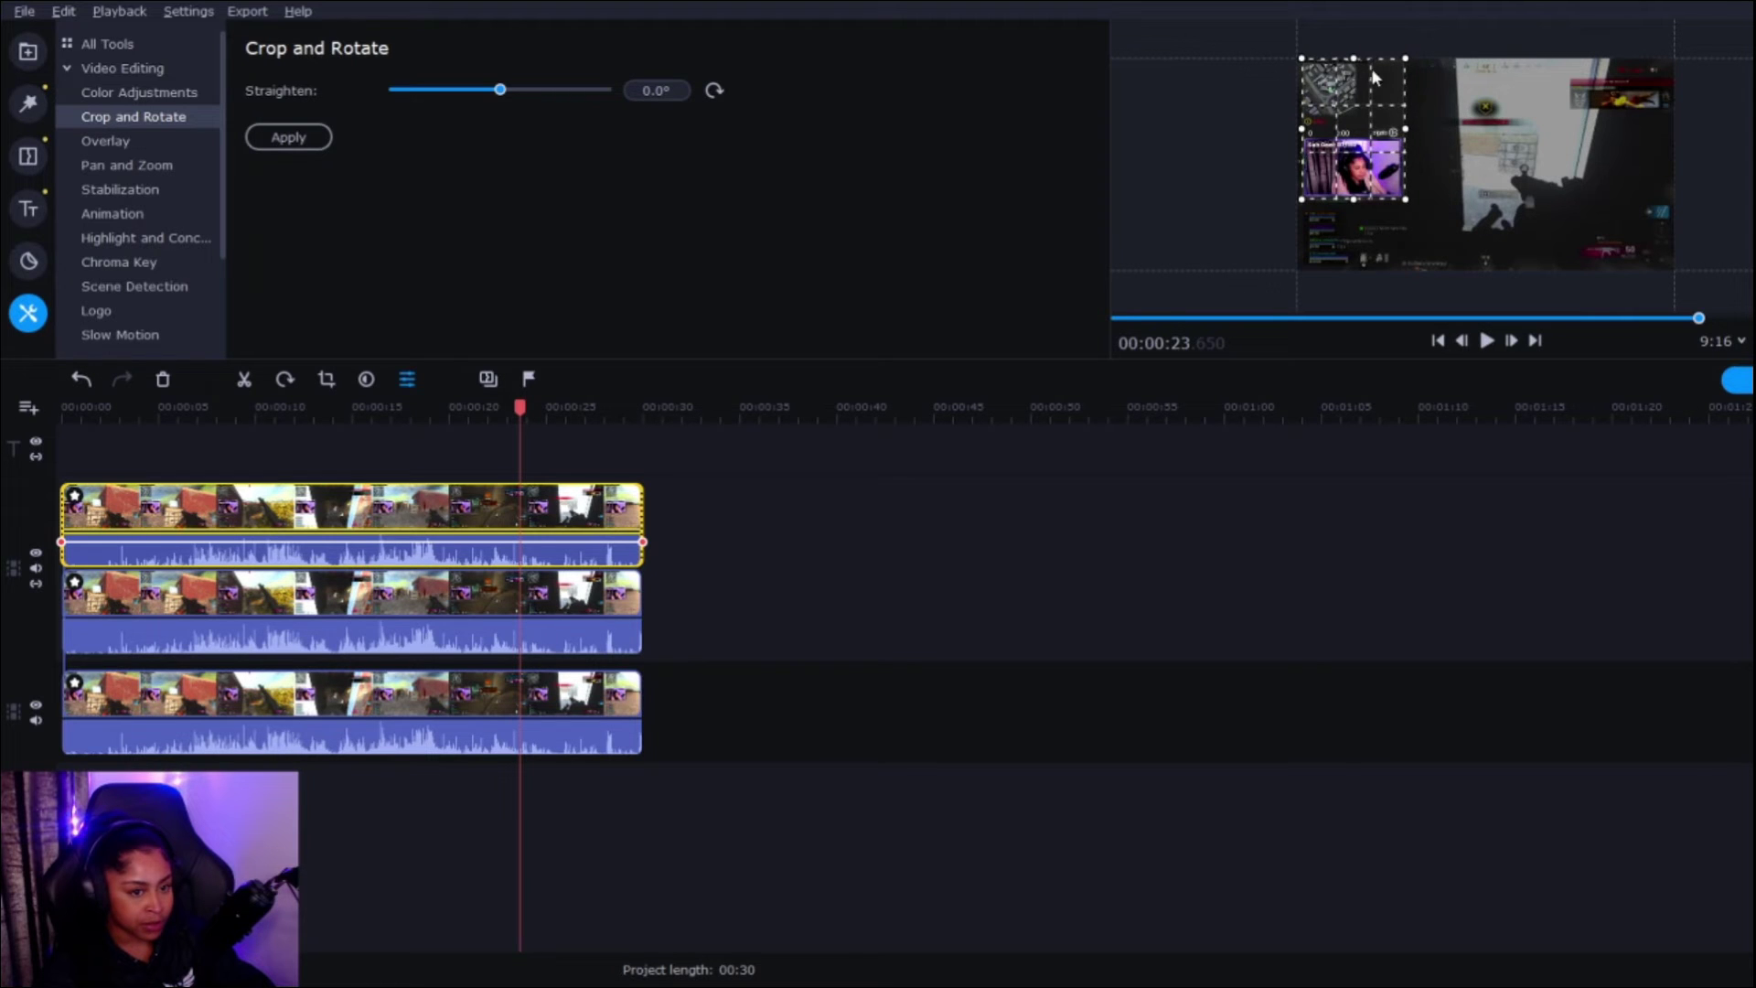
drag(1353, 62, 1399, 163)
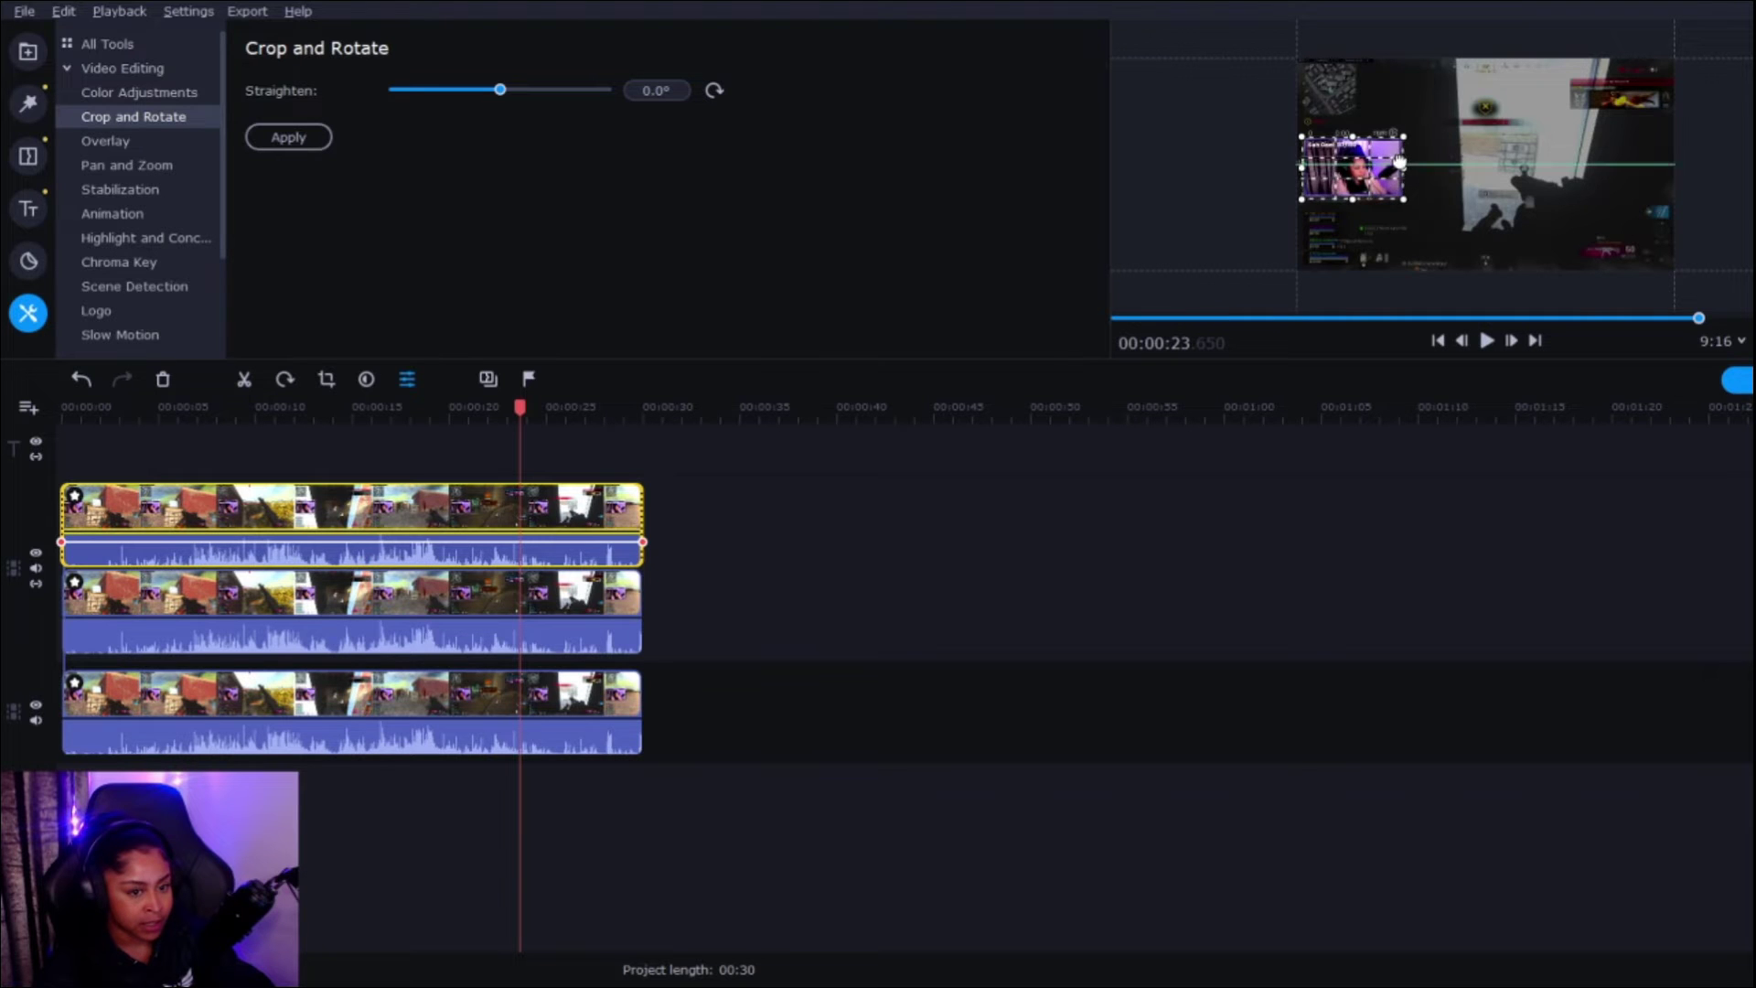
click(289, 137)
click(633, 151)
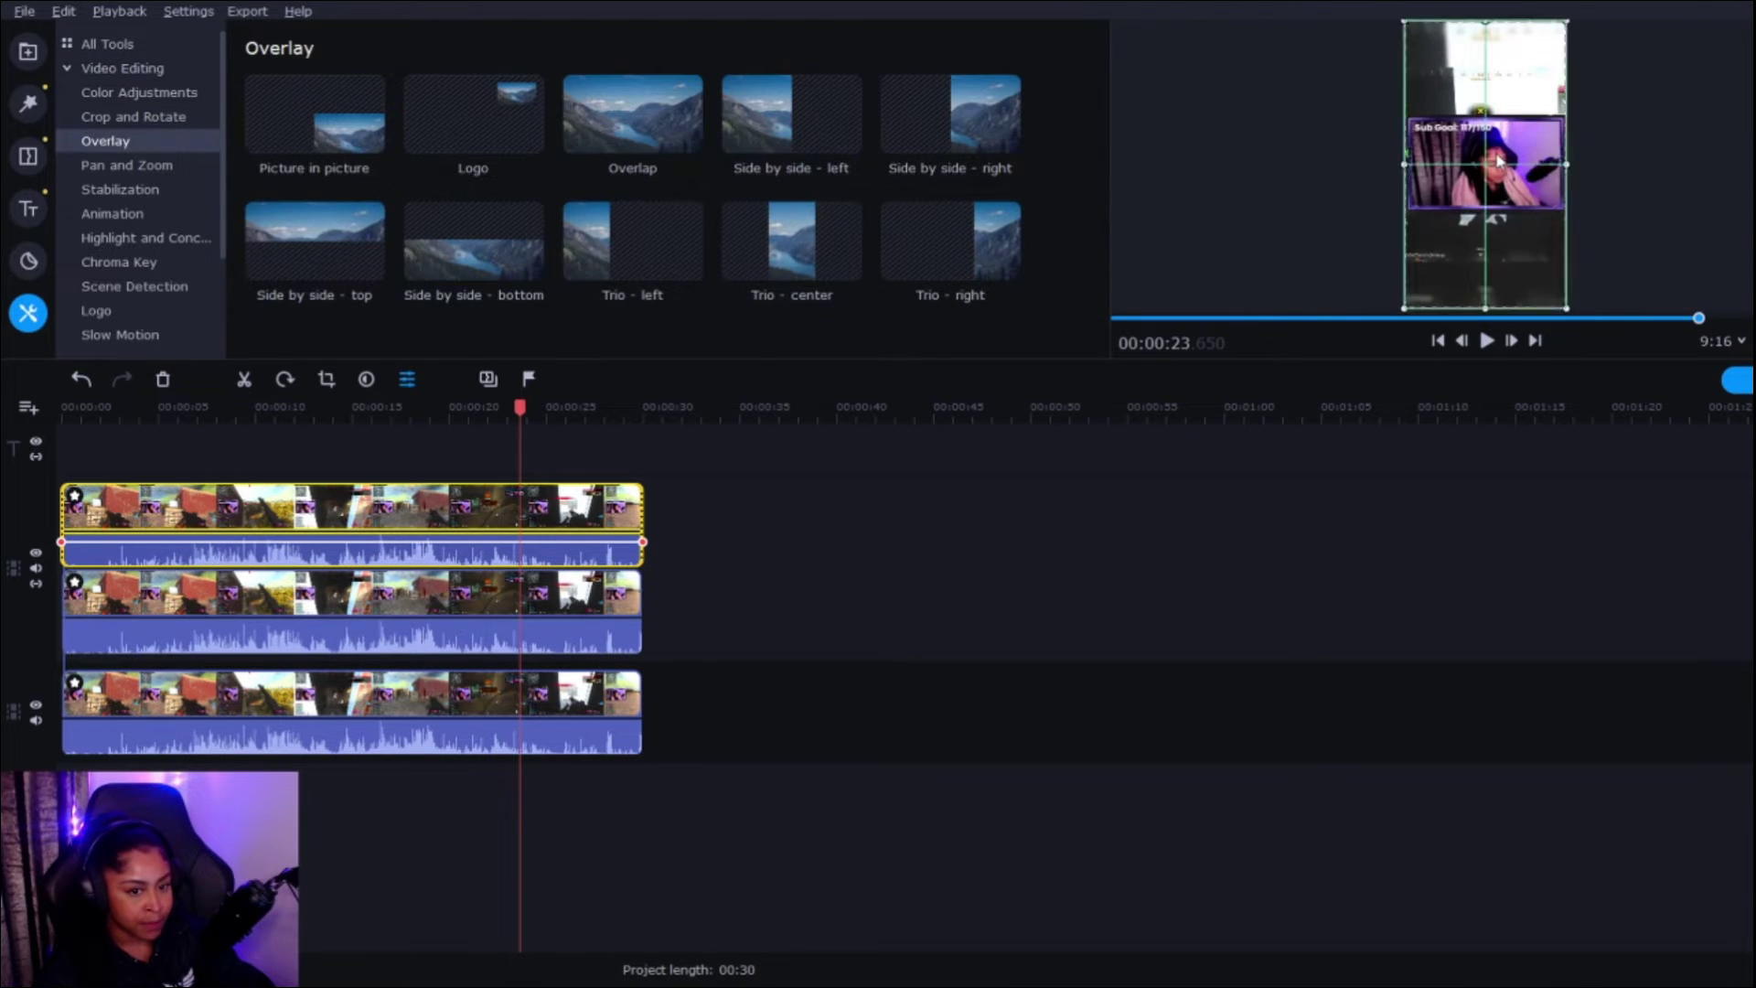
Move the webcam overlay up to the top of the vertical frame, then nudge it slightly lower
drag(1498, 160, 1497, 48)
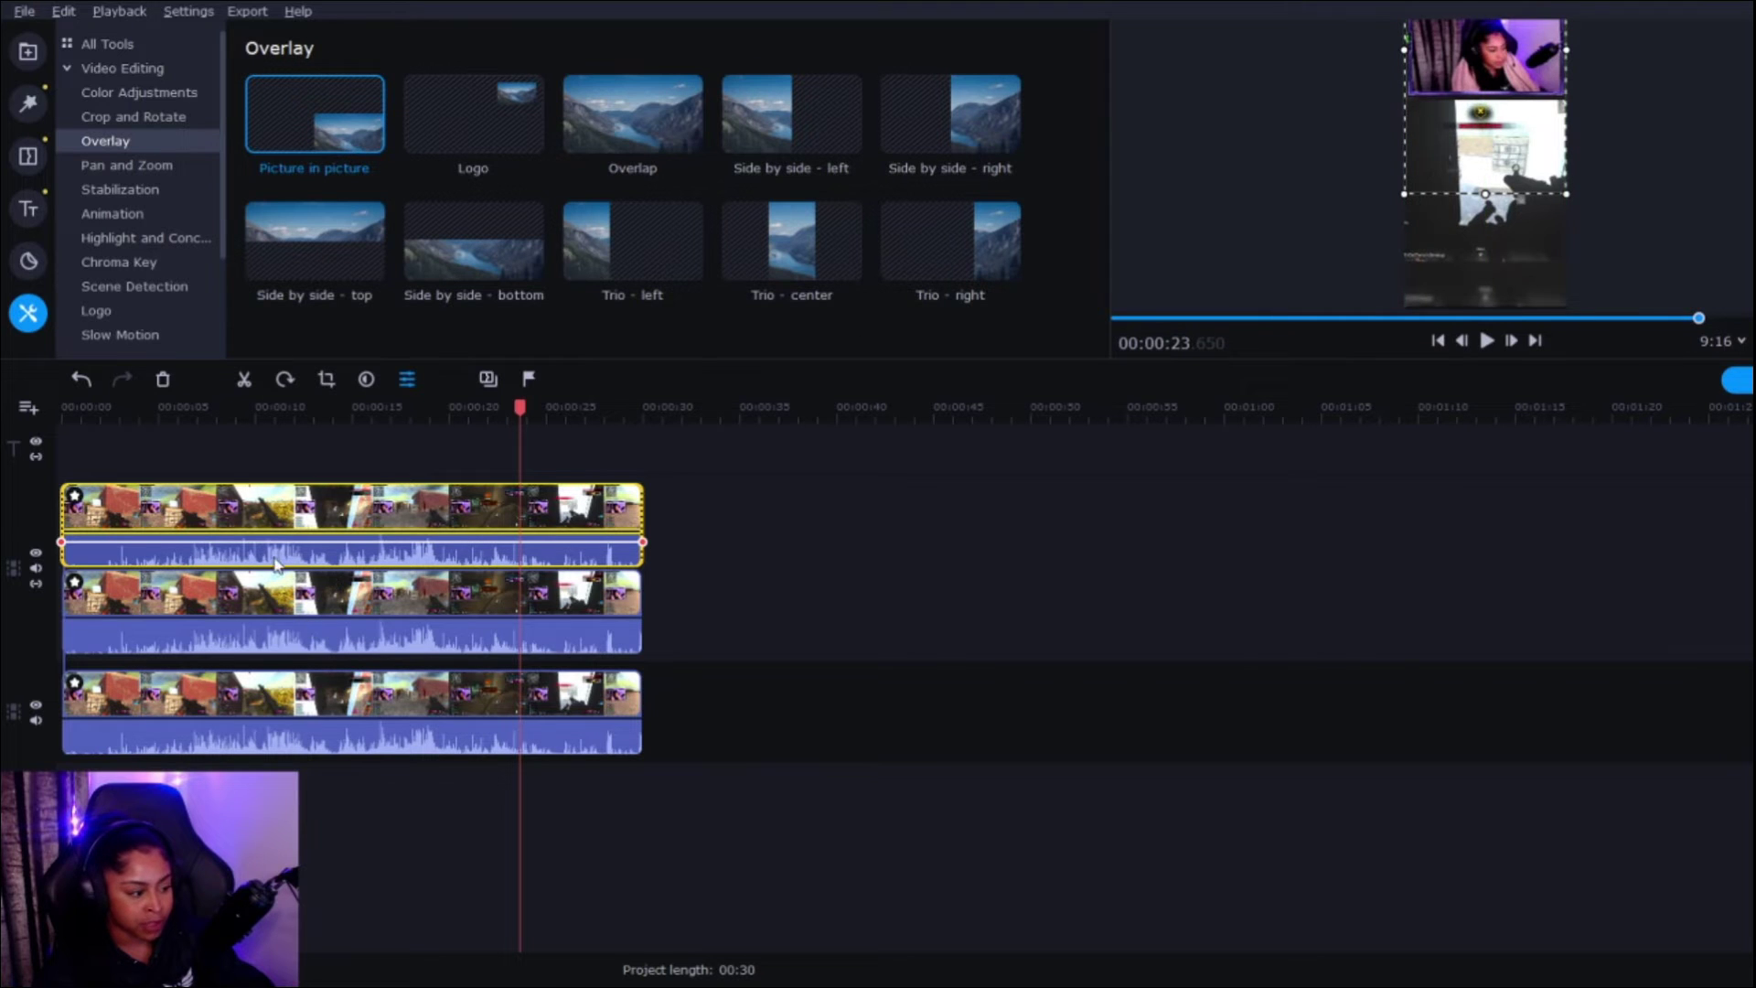
click(285, 590)
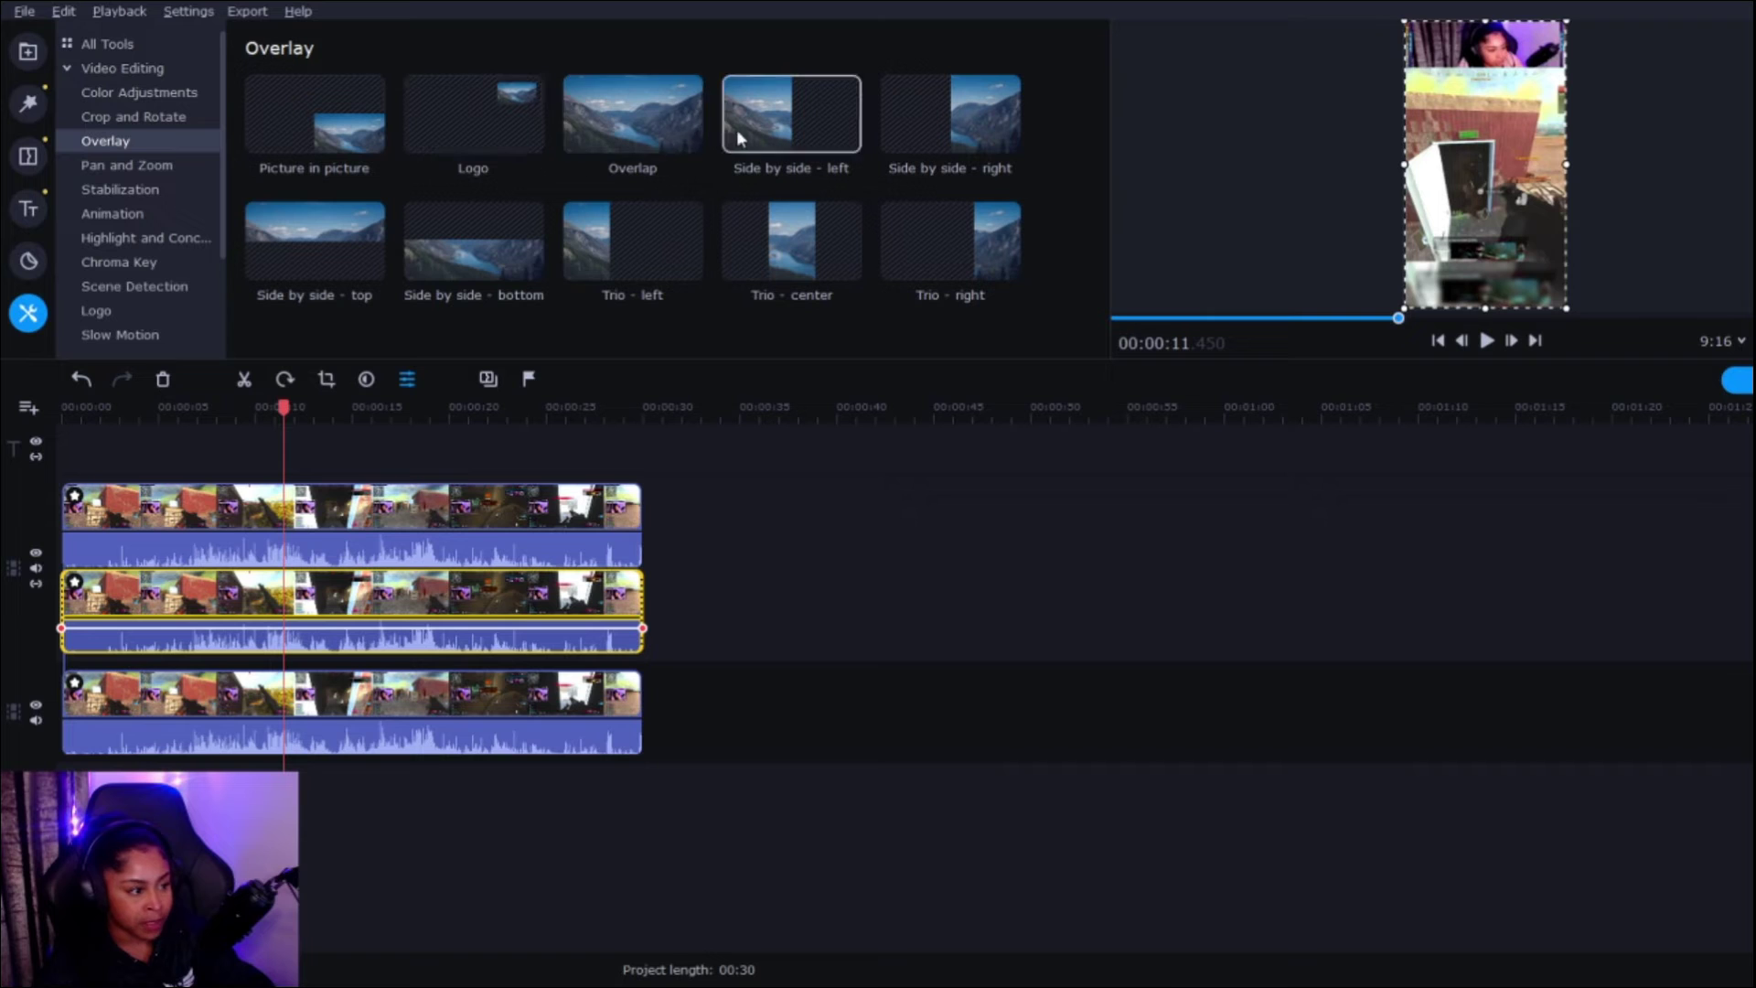
click(411, 495)
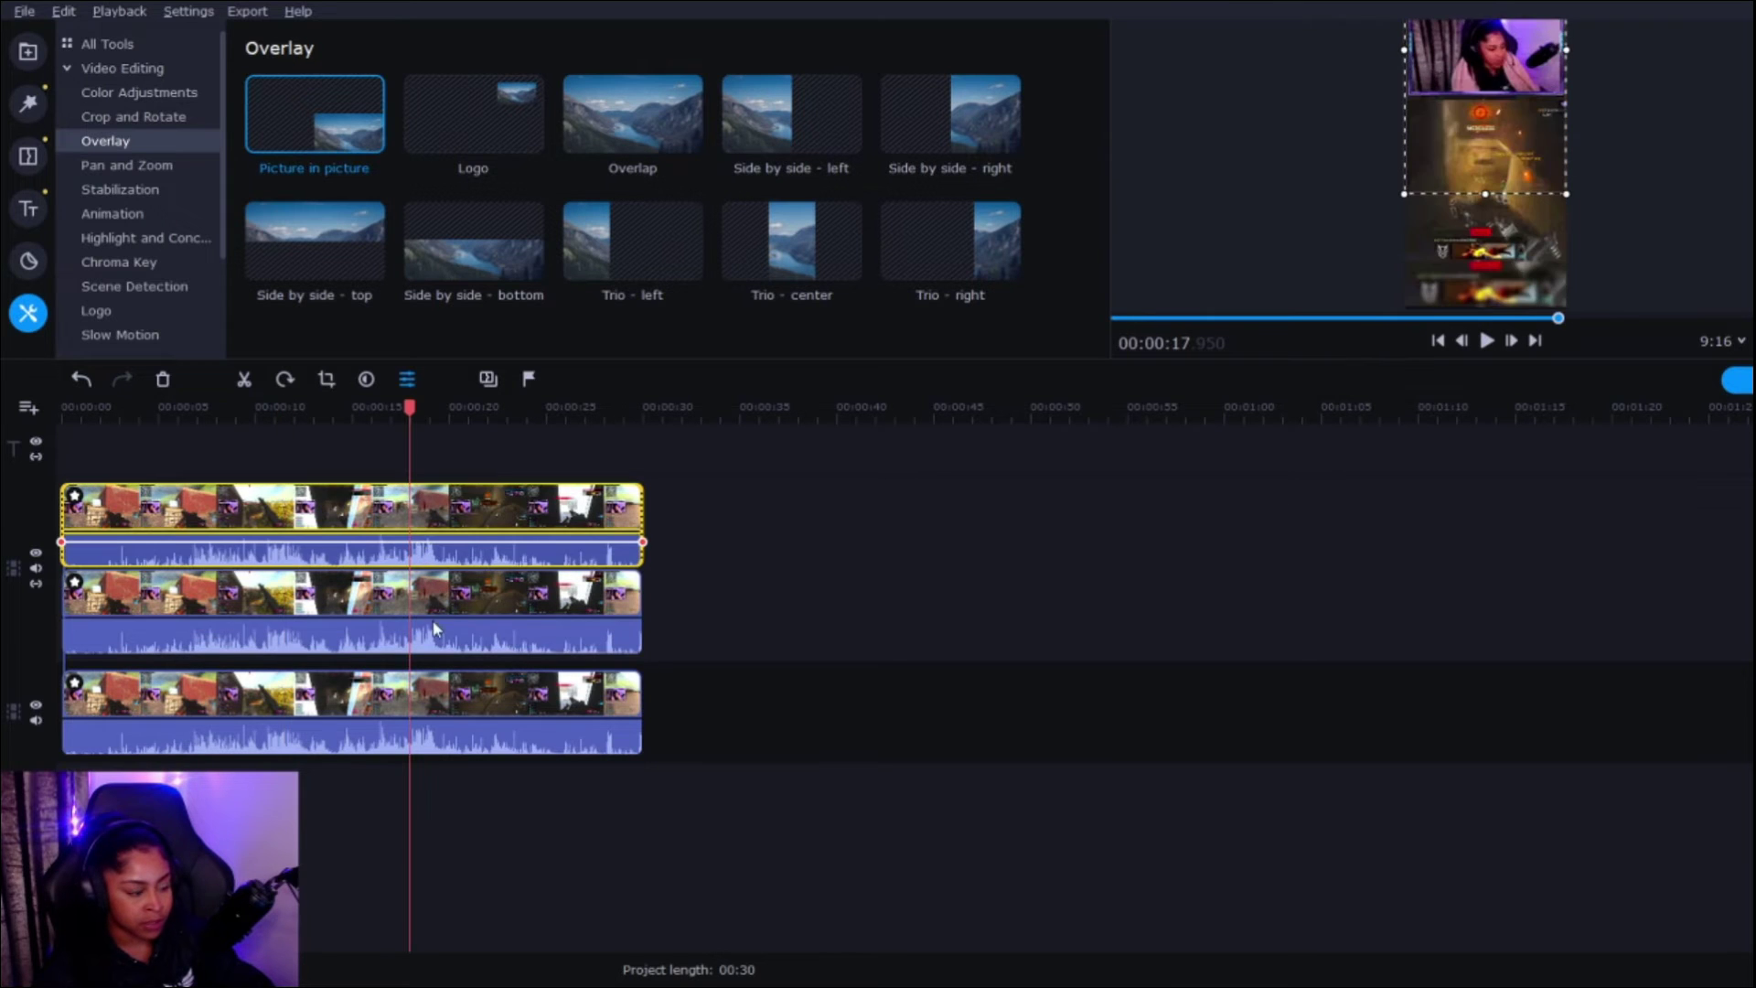
click(412, 594)
mouse_move(1484, 229)
mouse_down()
mouse_move(1484, 249)
mouse_move(1484, 223)
mouse_up()
Reapply the webcam crop on the top overlay layer
click(438, 510)
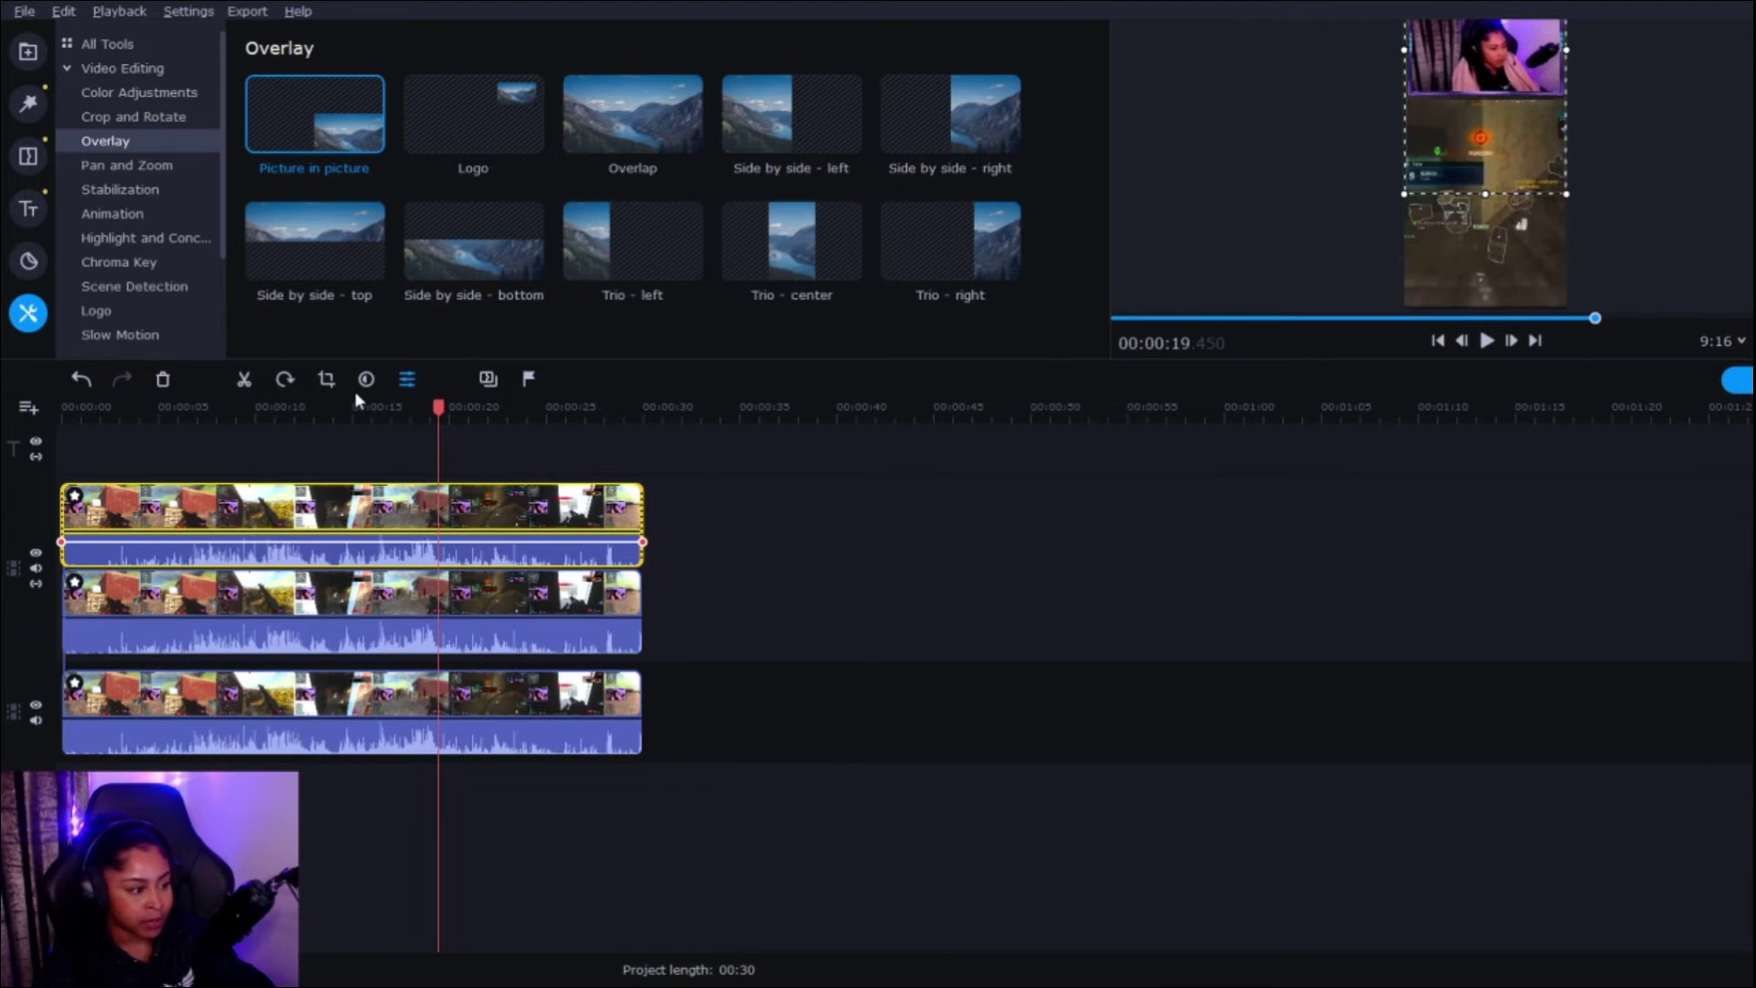
click(326, 379)
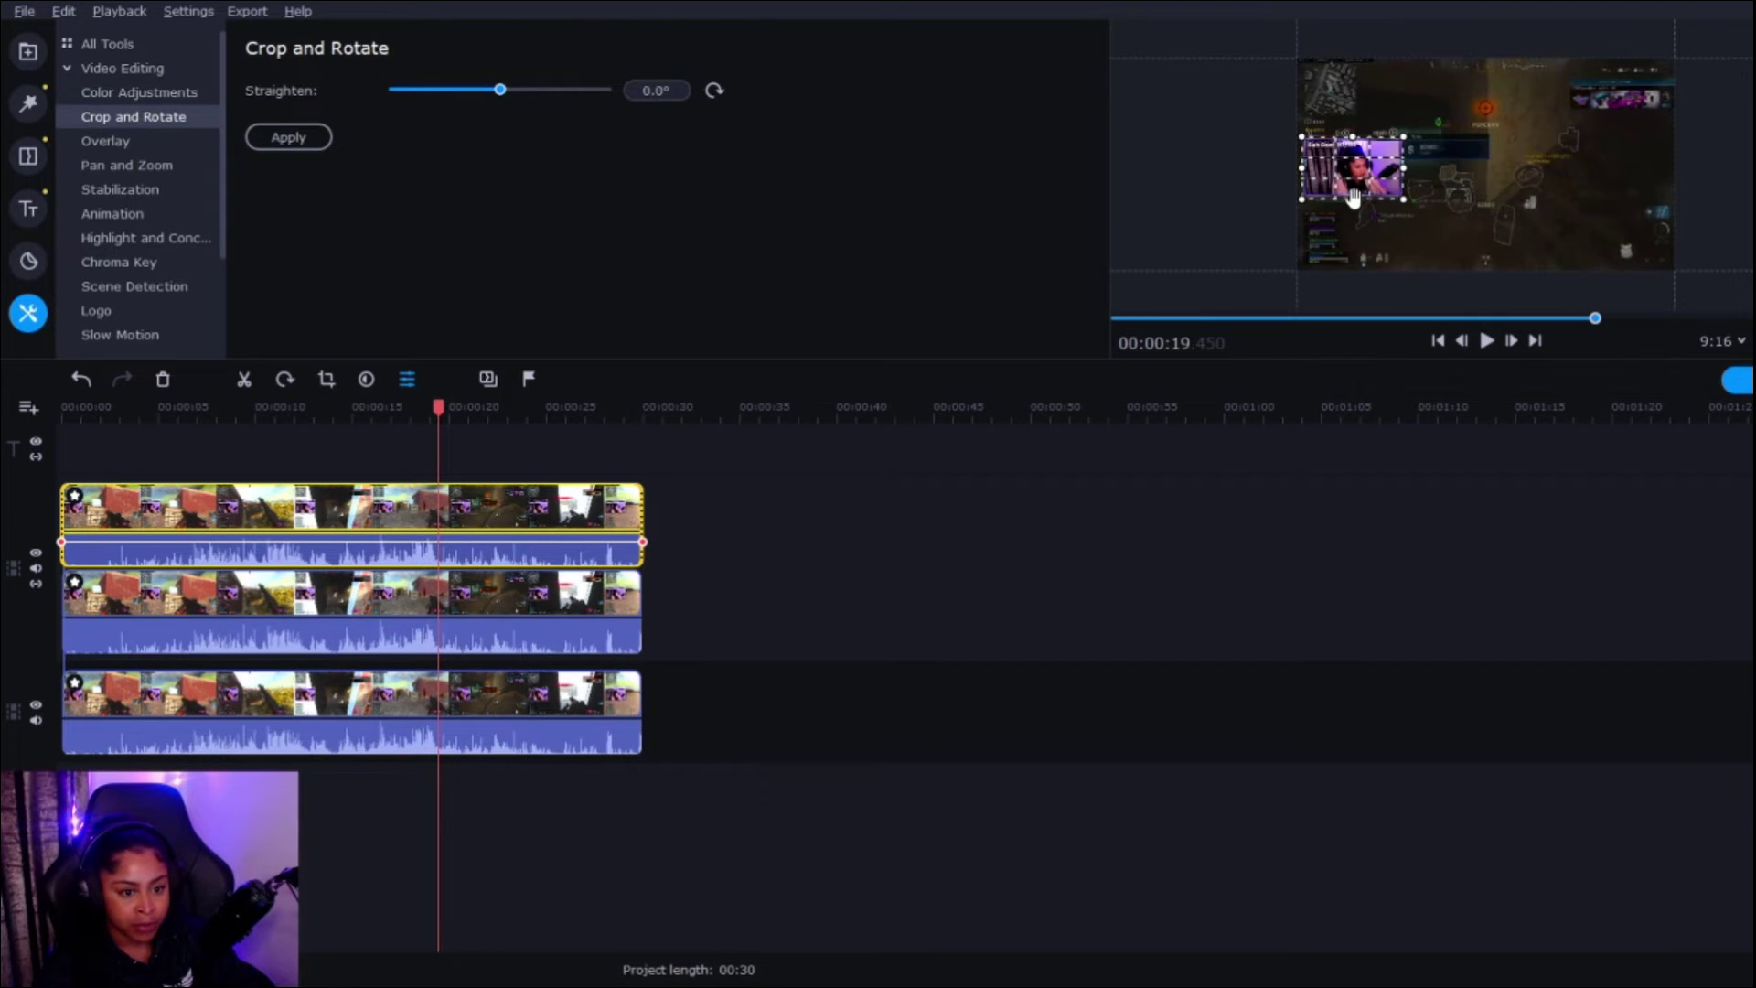
click(302, 145)
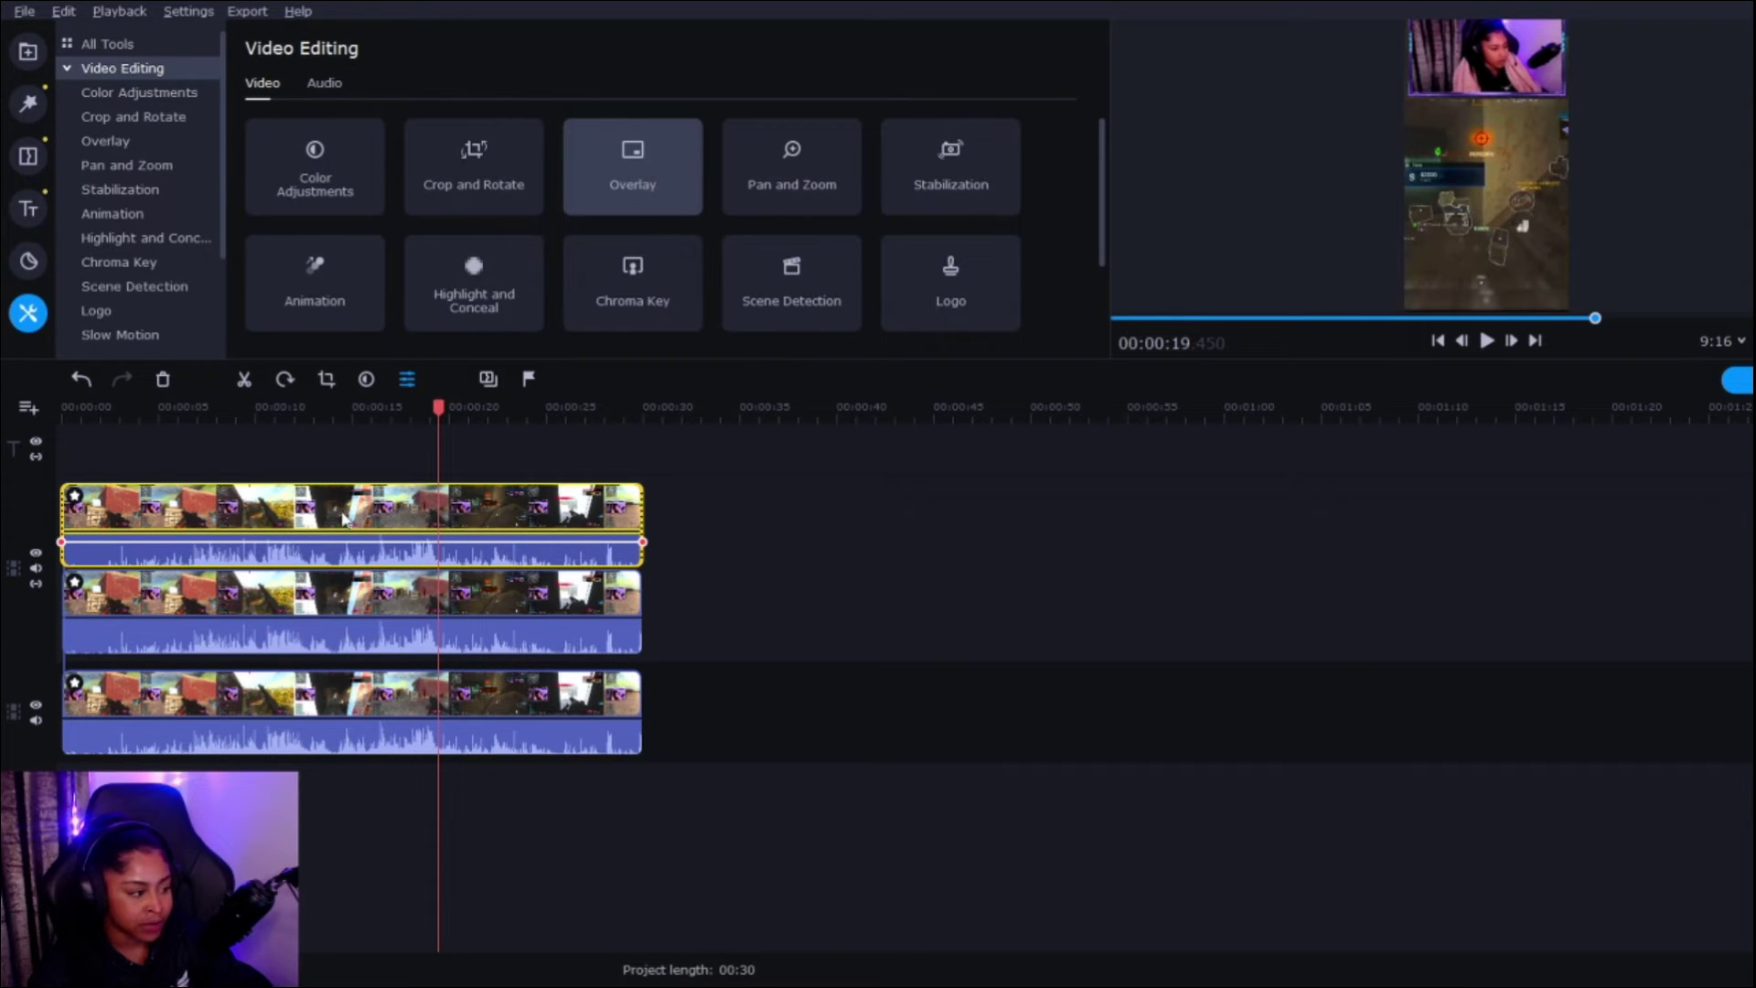
click(388, 507)
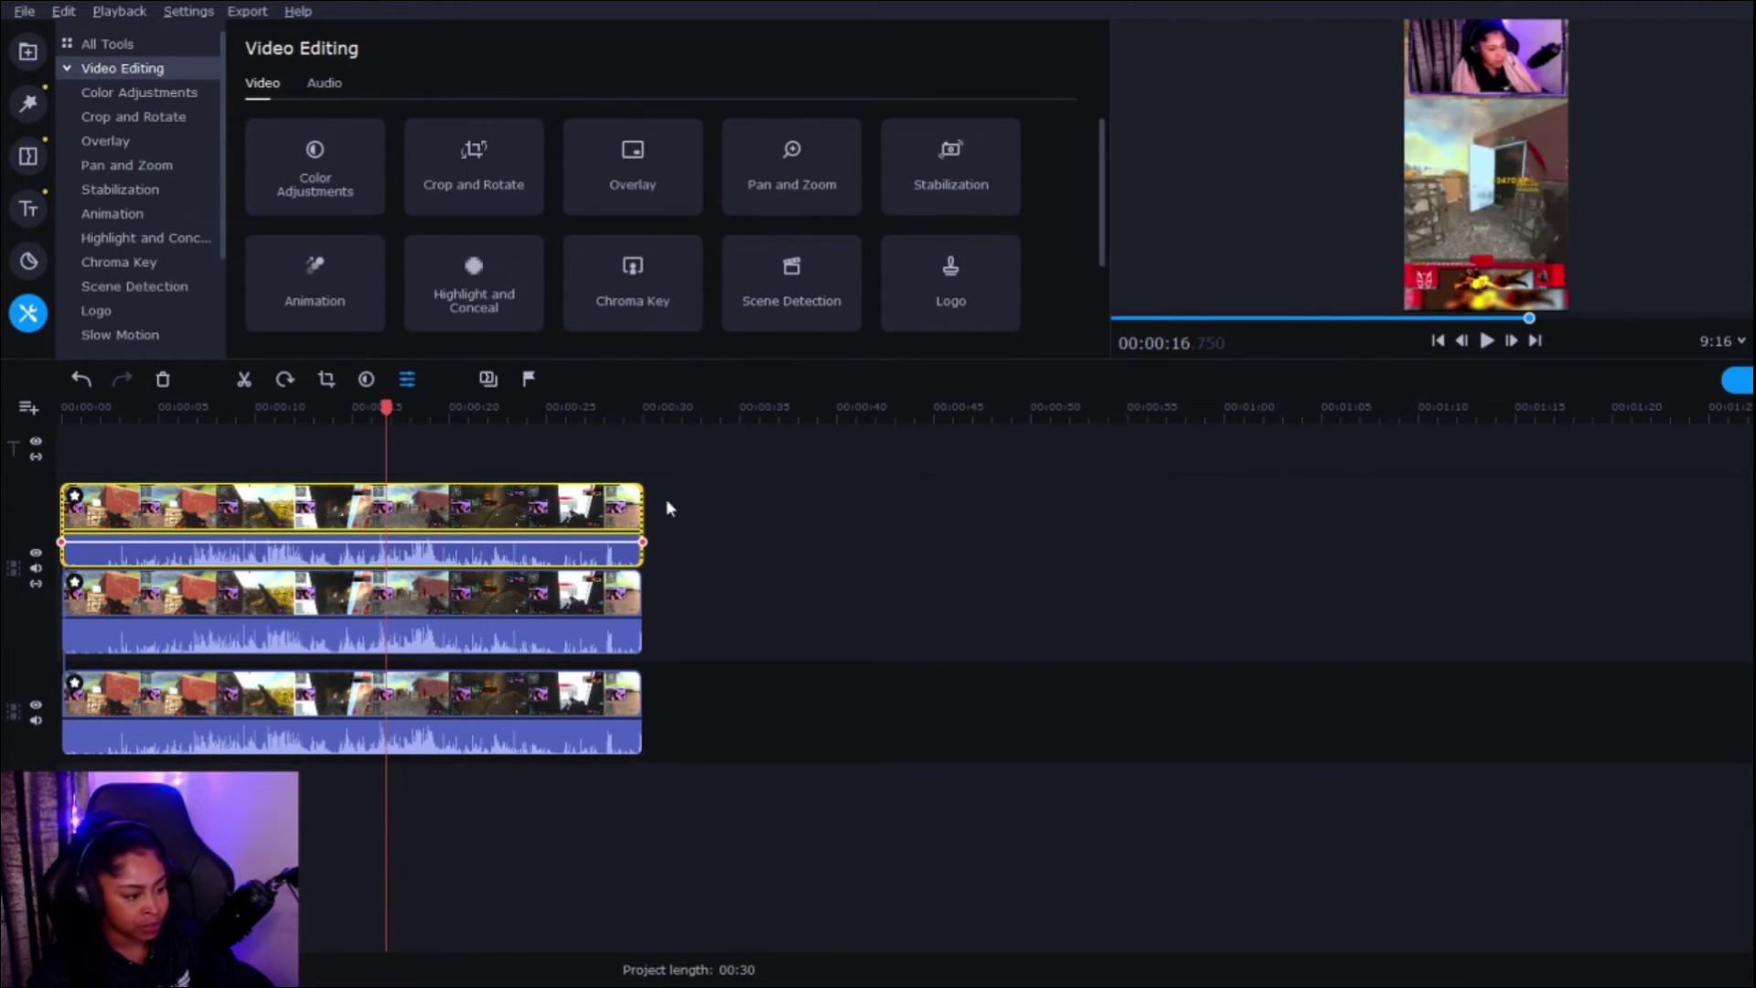
Duplicate the top gameplay clip and place the copy on a new top overlay track
click(646, 508)
click(644, 509)
key(ctrl+c)
key(End)
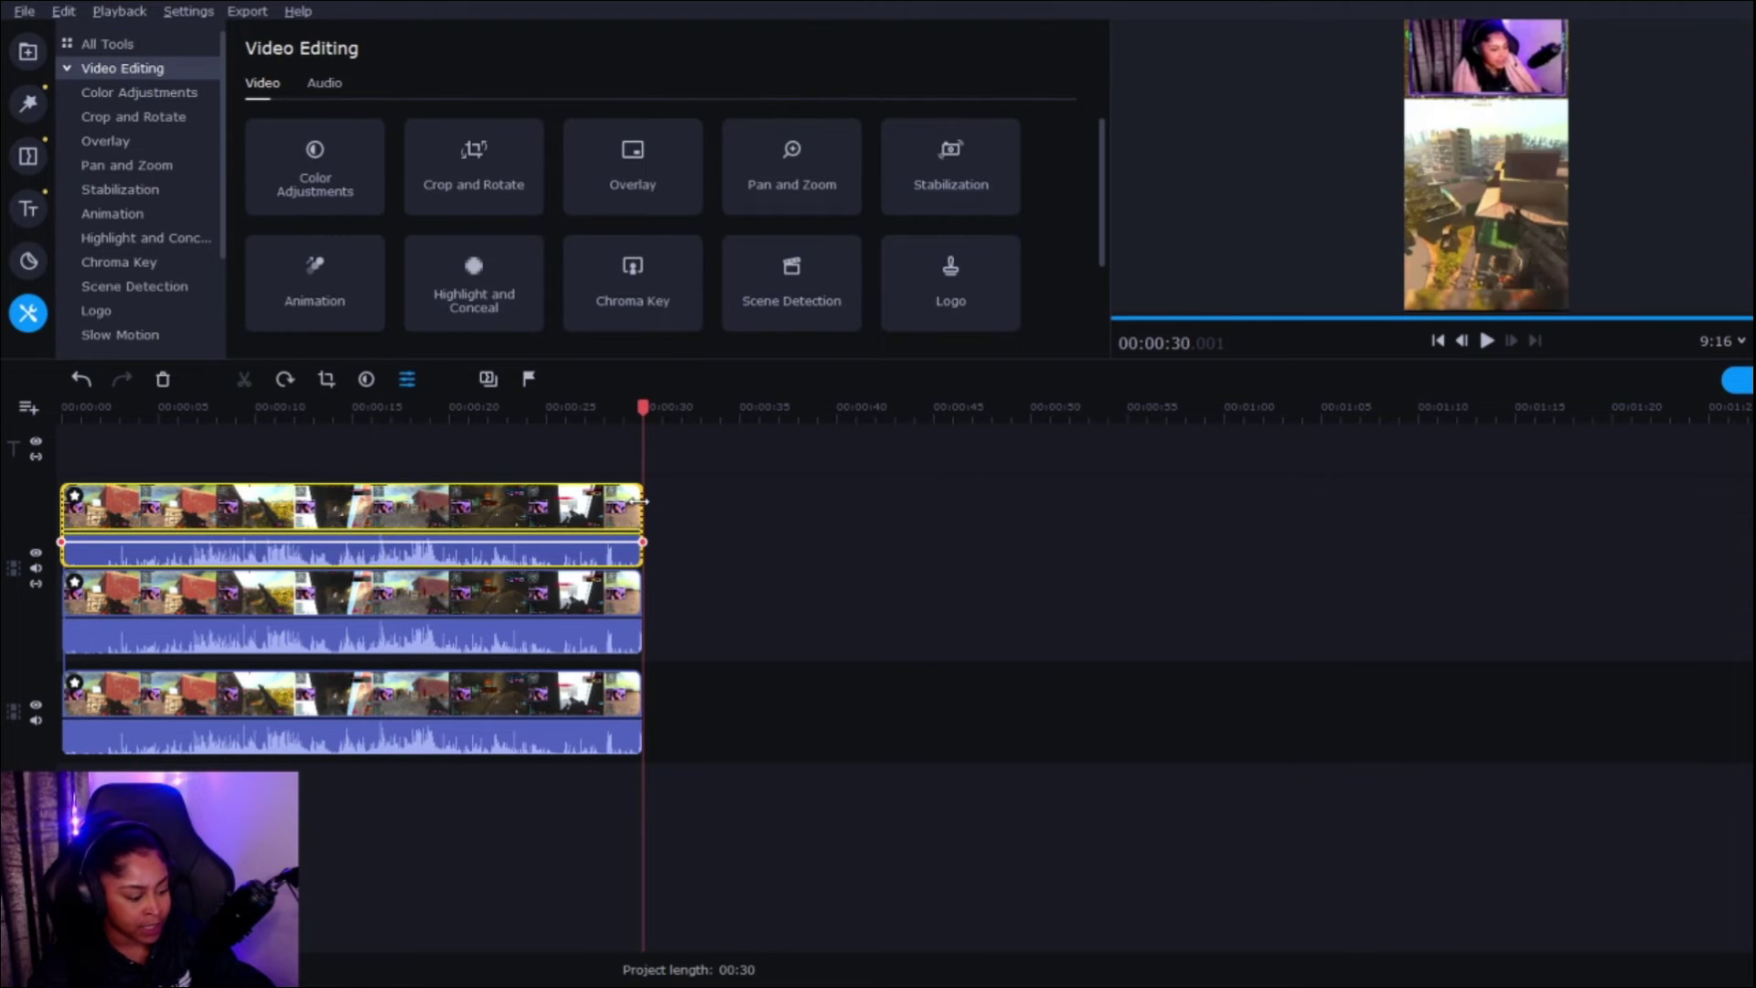
key(ctrl+v)
click(904, 690)
drag(904, 689, 314, 455)
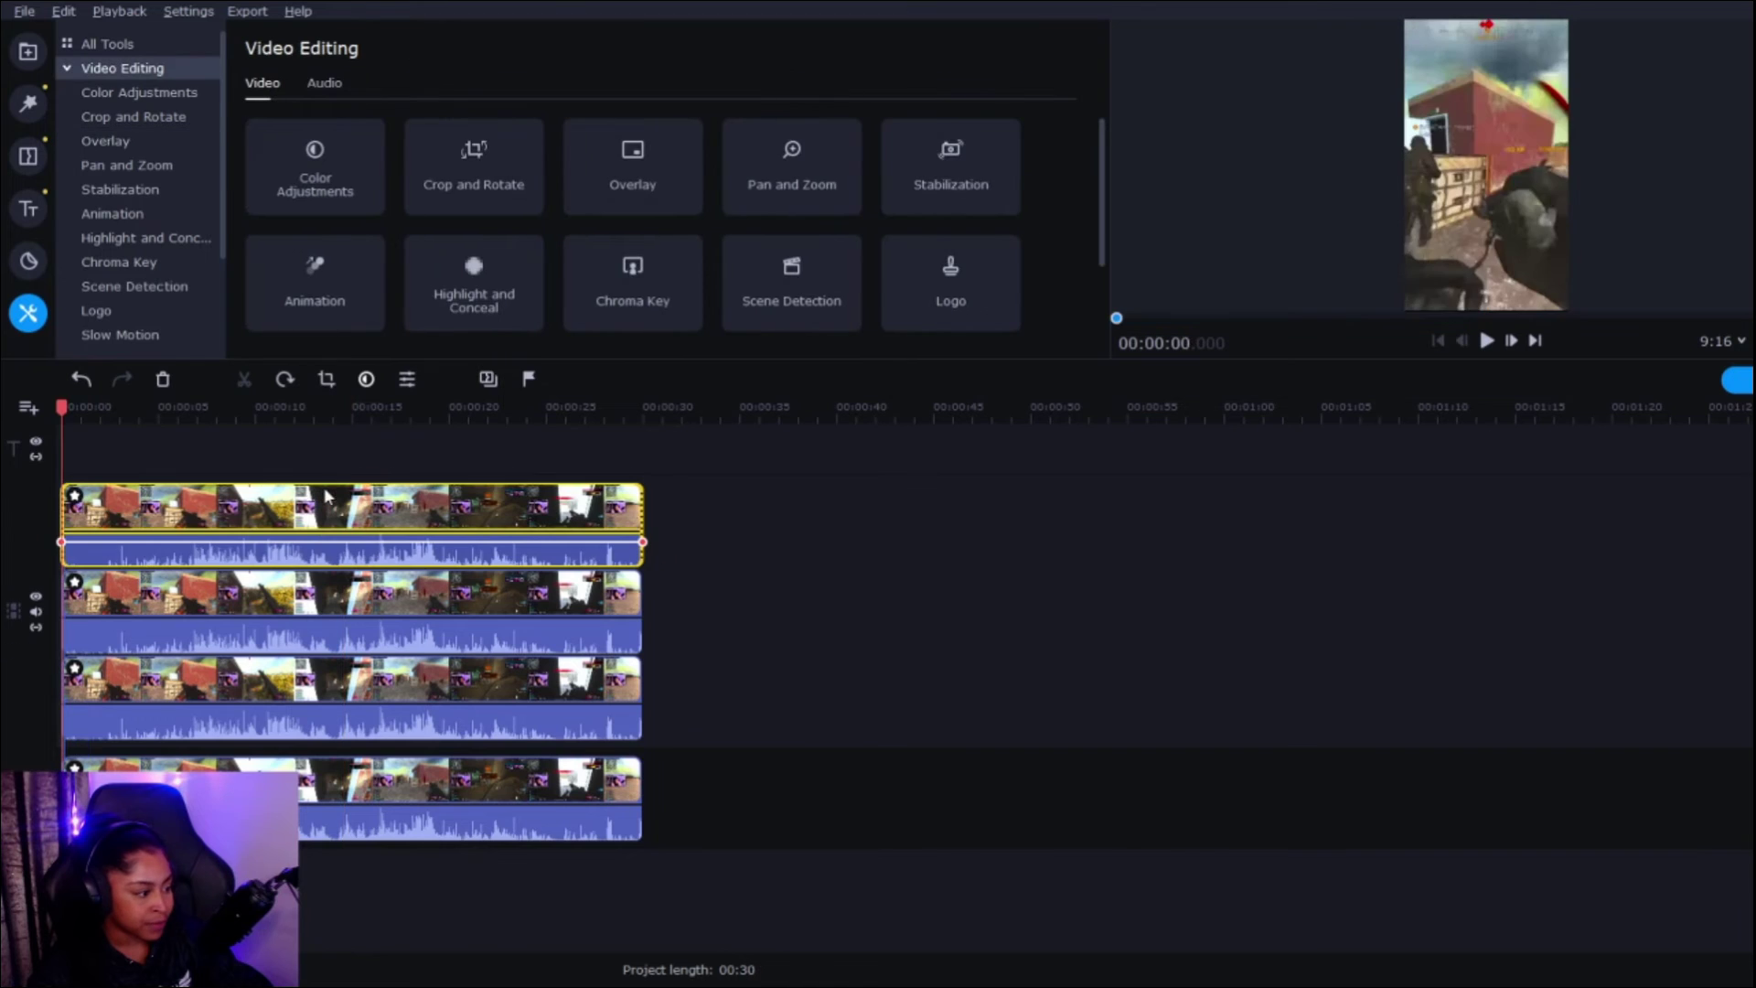
Crop the new copy to a 9:16 frame around the central action
click(327, 379)
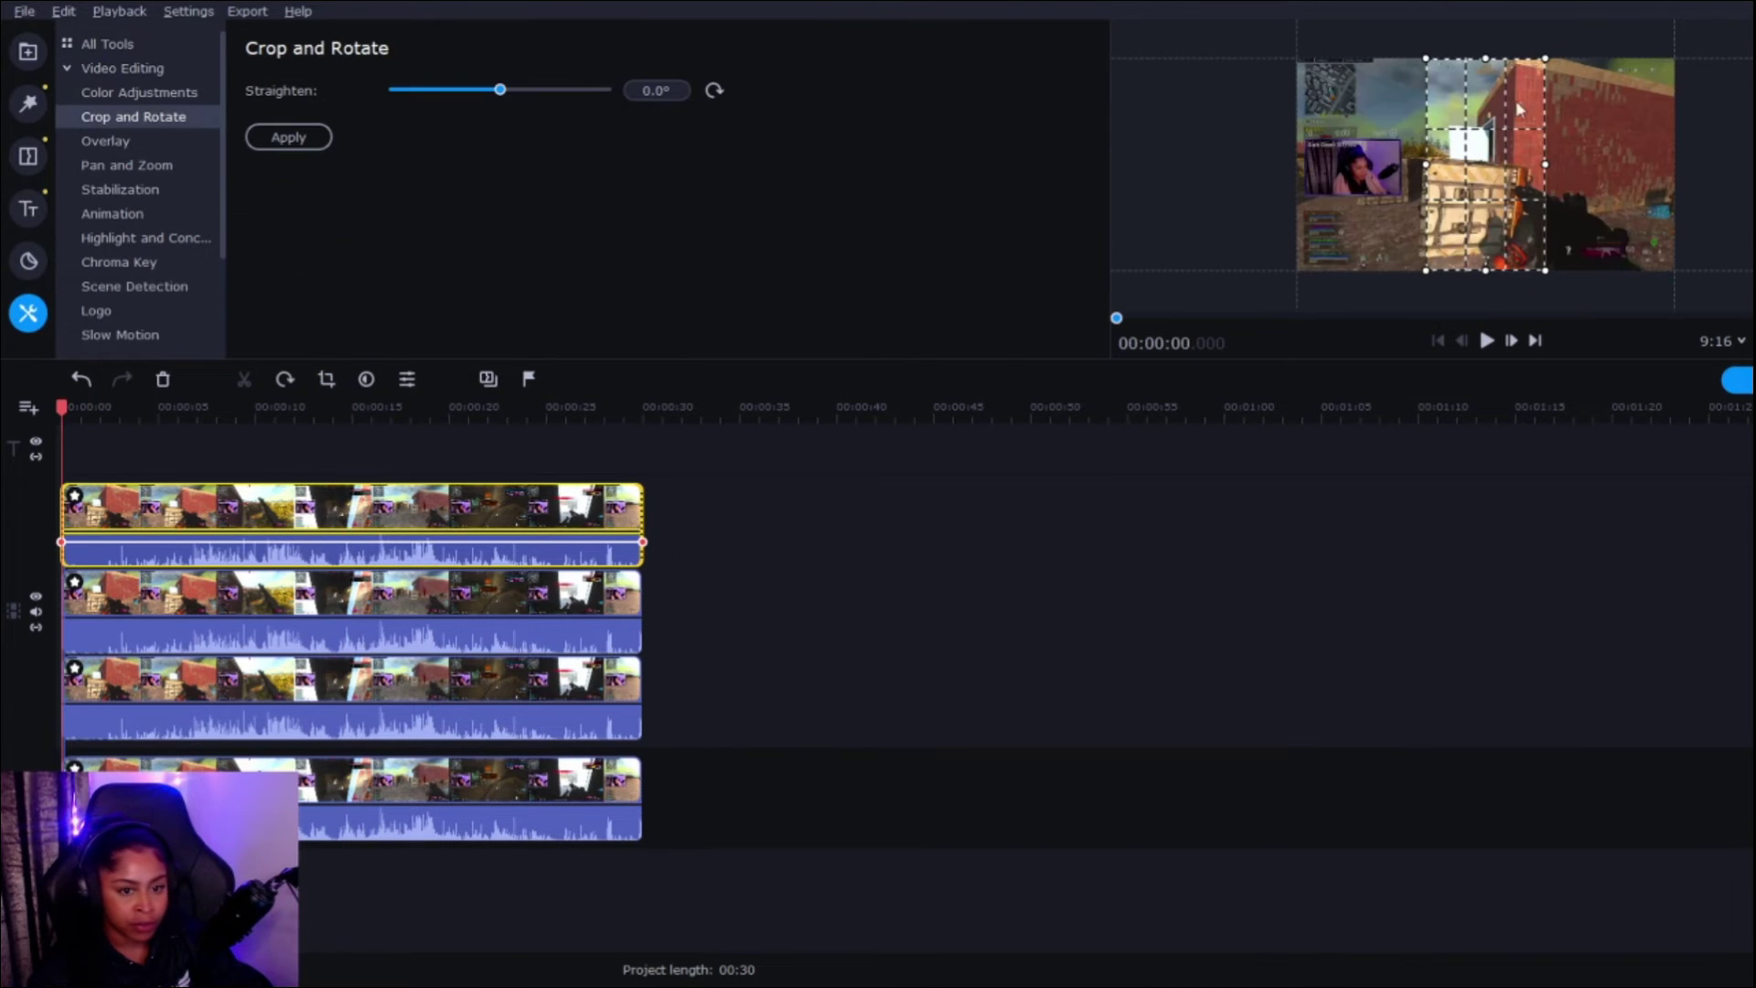
drag(1485, 271, 1638, 70)
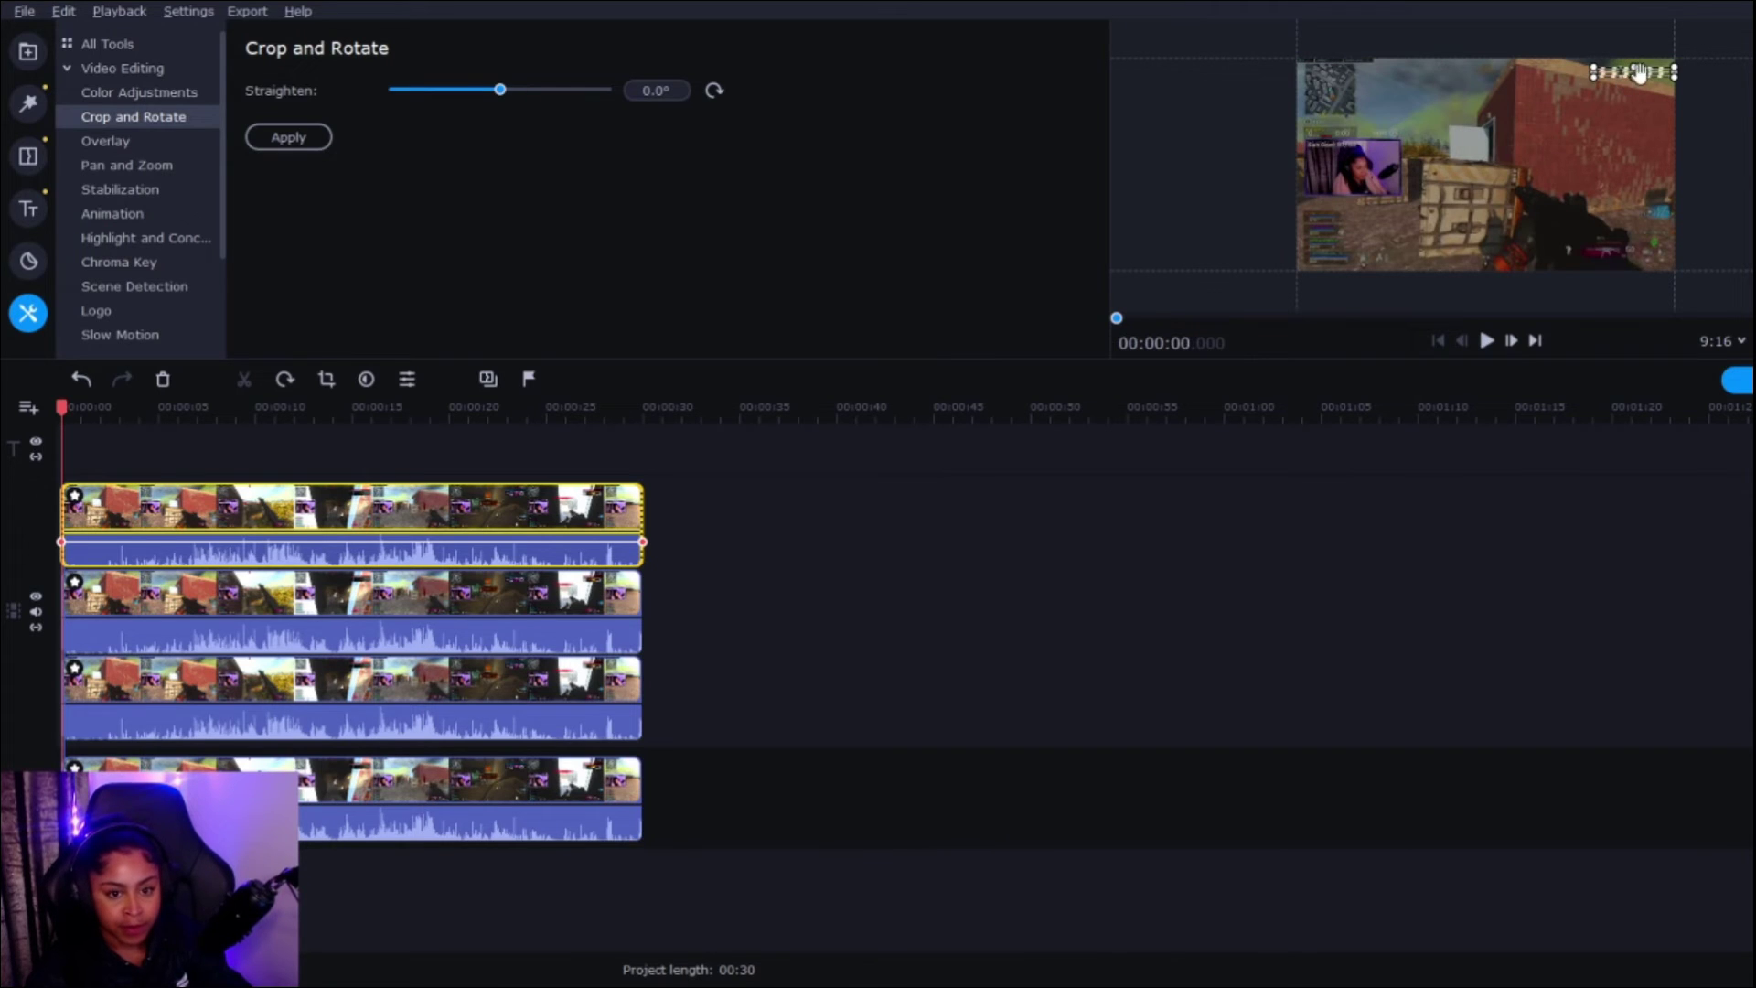
drag(1653, 79, 1652, 75)
click(270, 135)
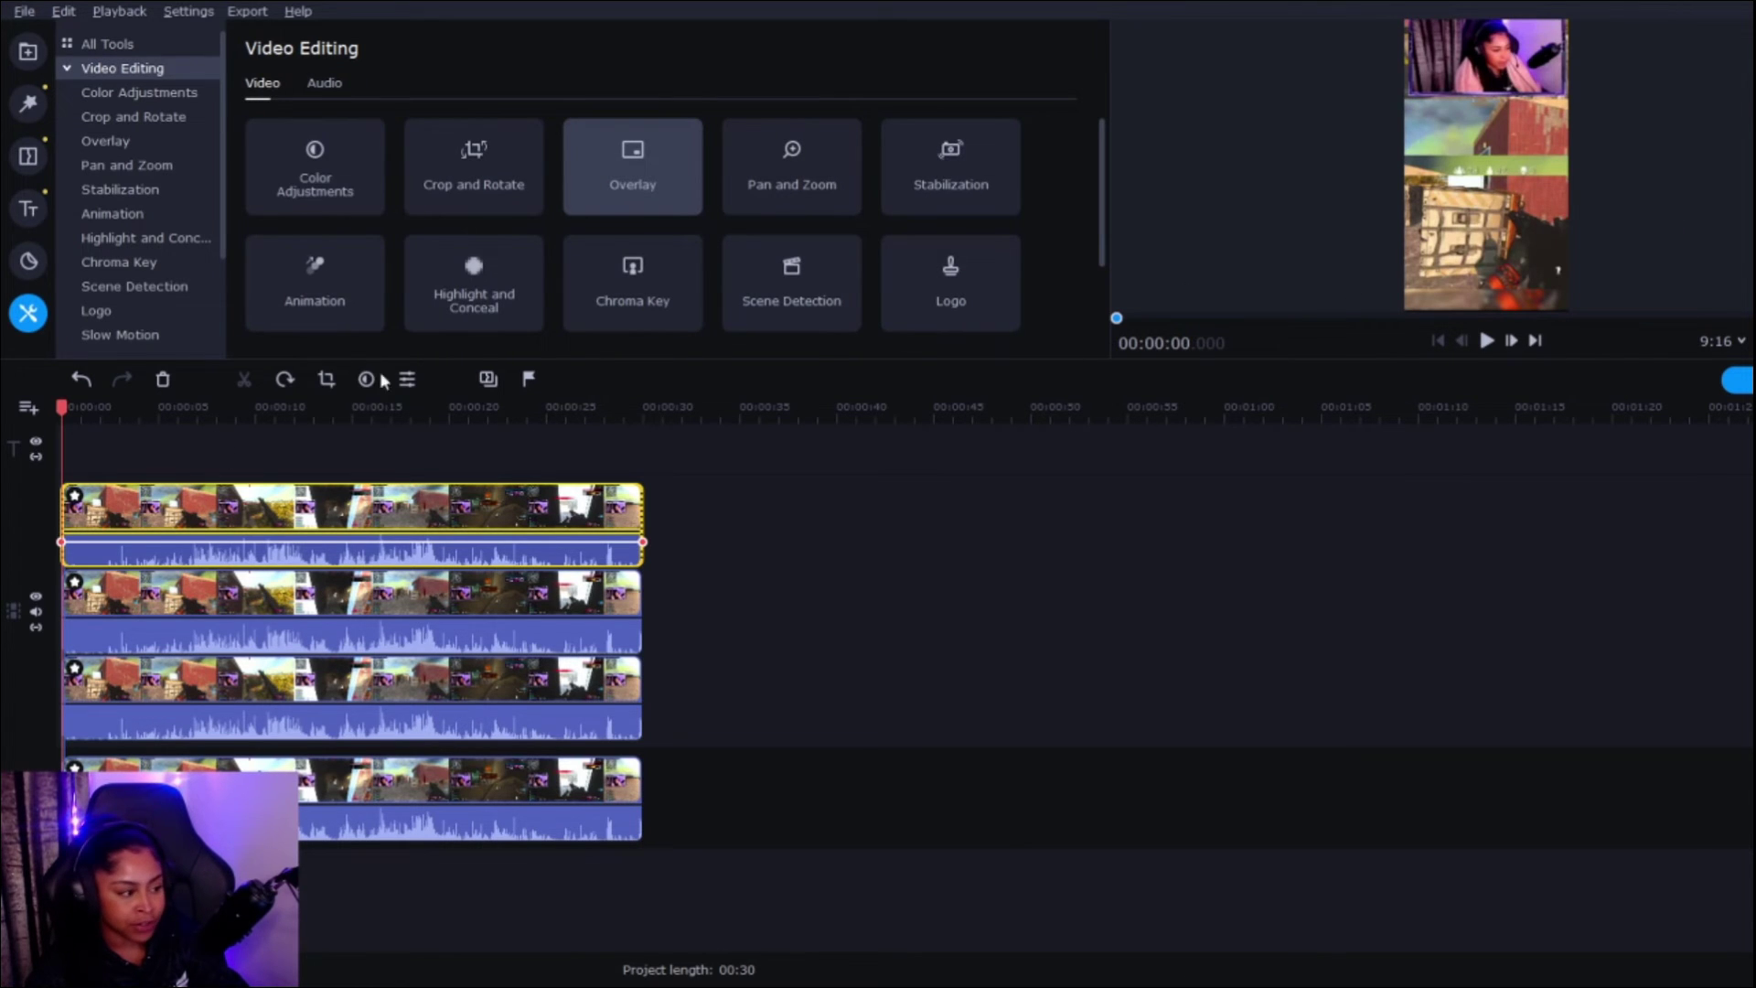
click(325, 379)
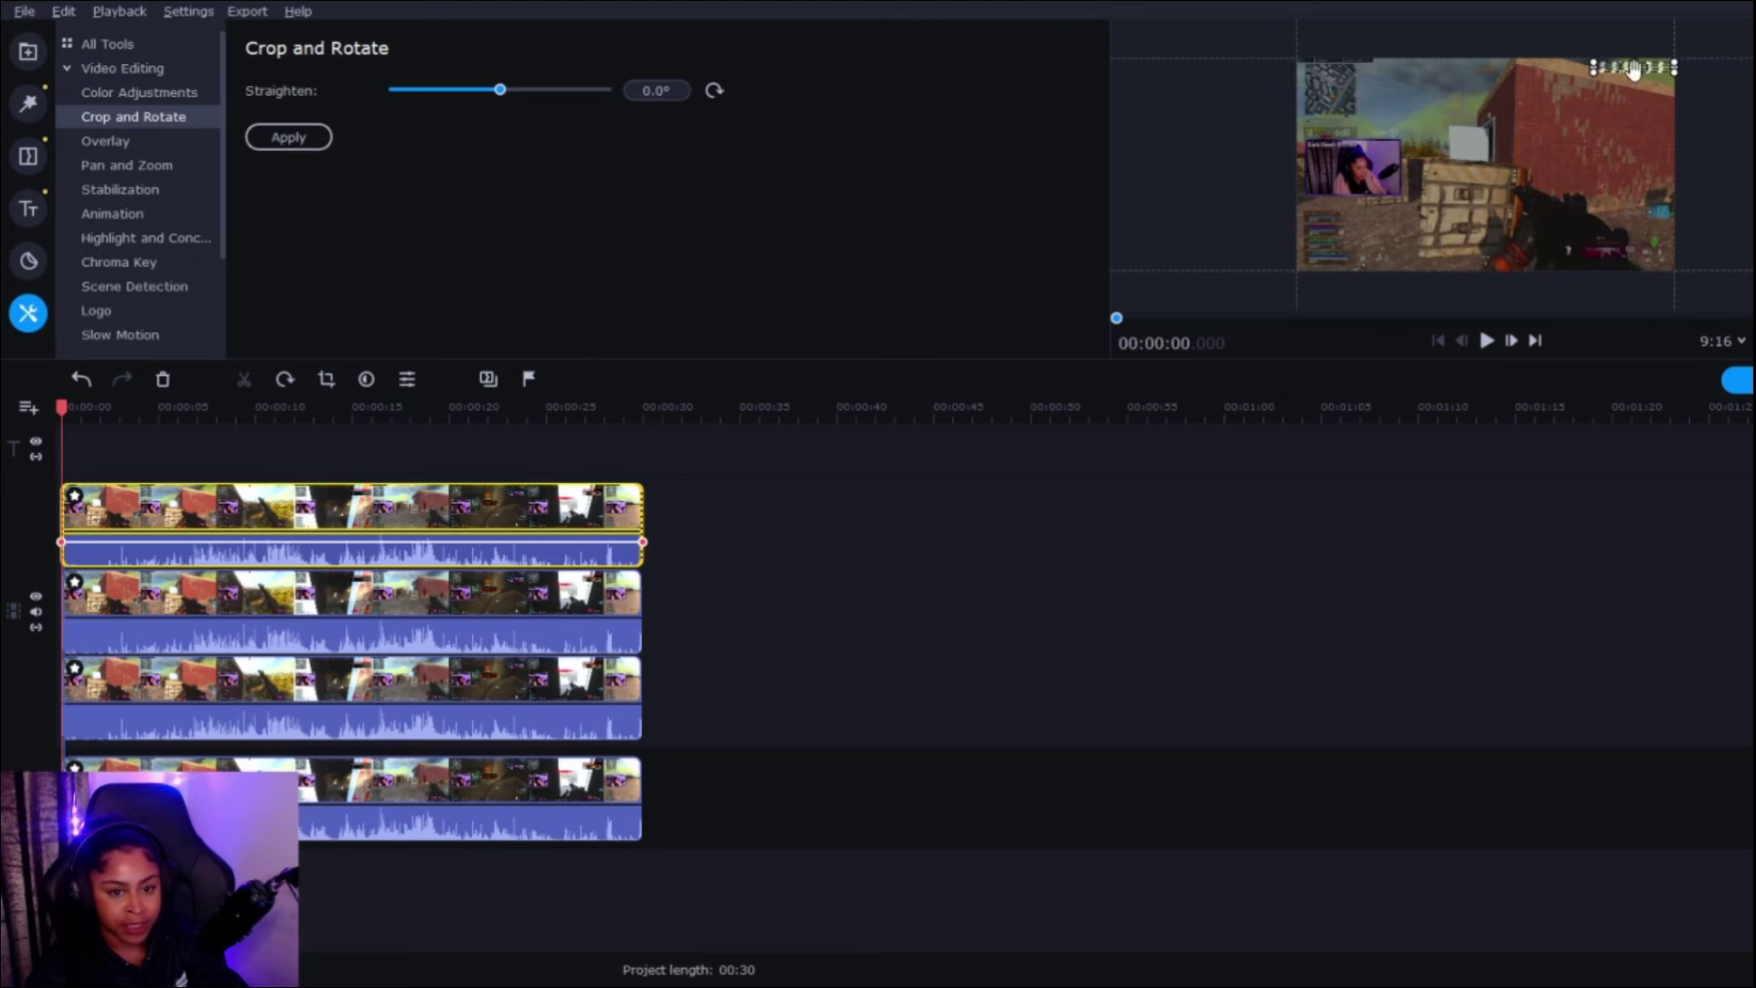
click(288, 138)
Enlarge the gameplay layer upward below the webcam, then delete the duplicate layer
click(611, 161)
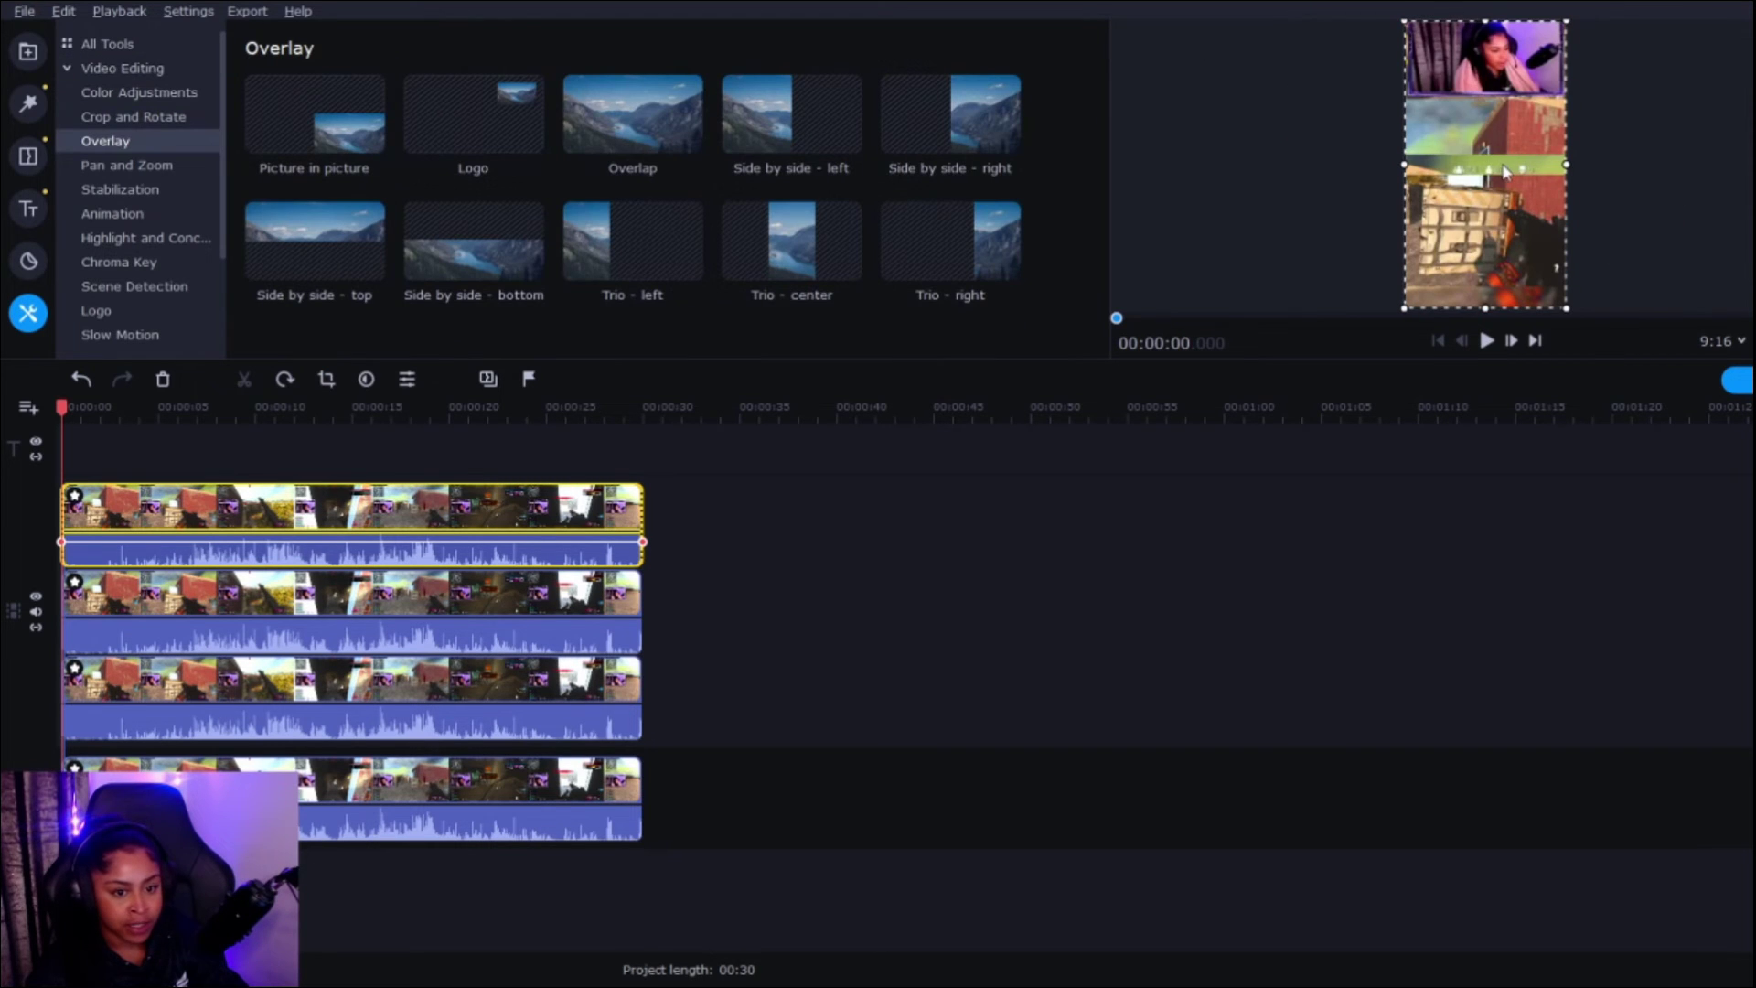
drag(1505, 171, 1501, 101)
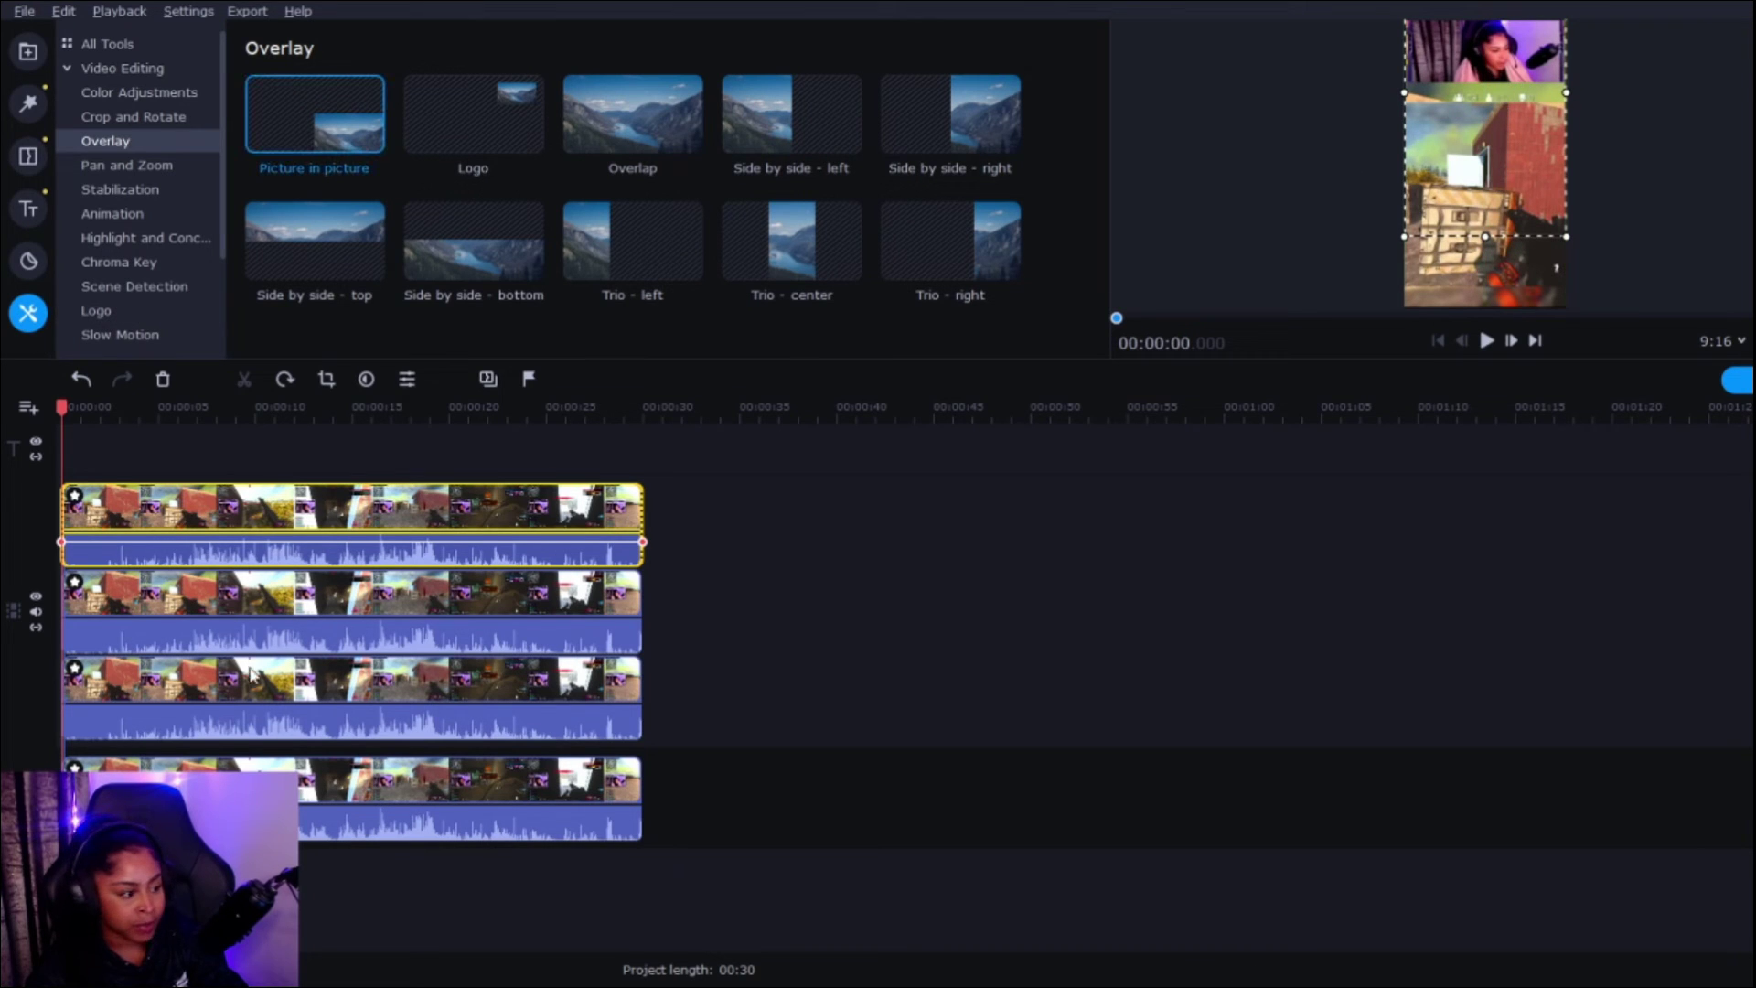
click(209, 523)
key(Delete)
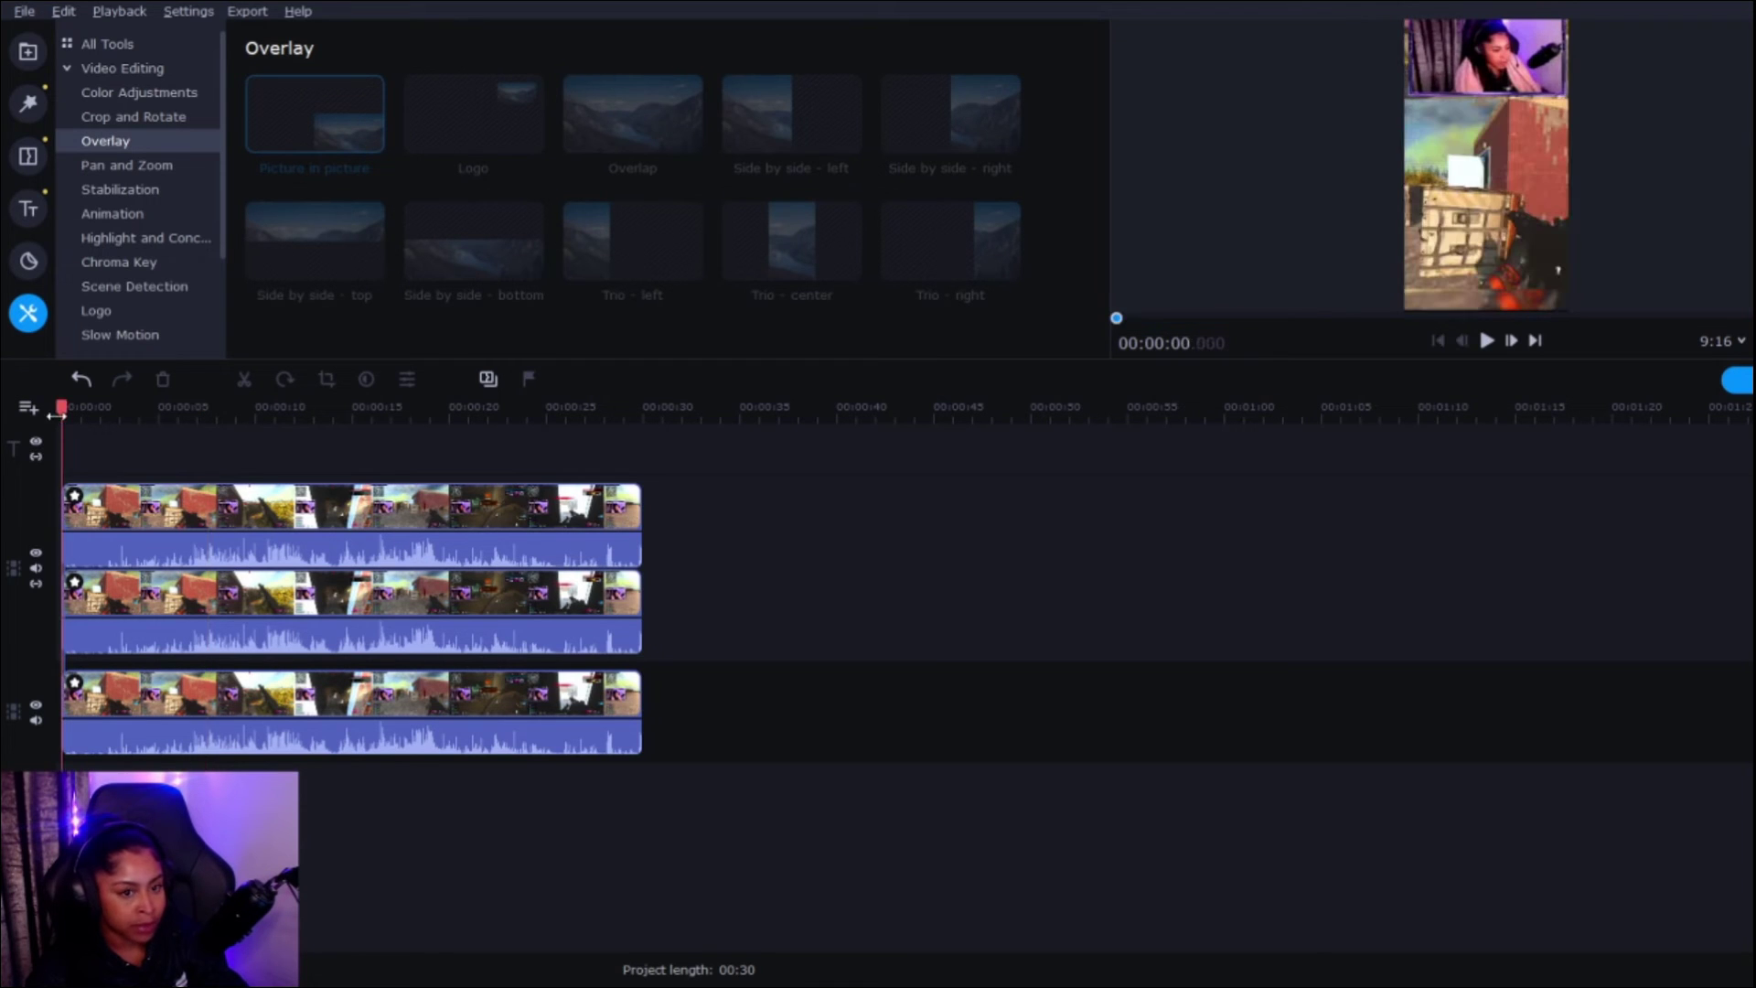
Play back the project, then re-crop the top clip, nudging it slightly right
key(space)
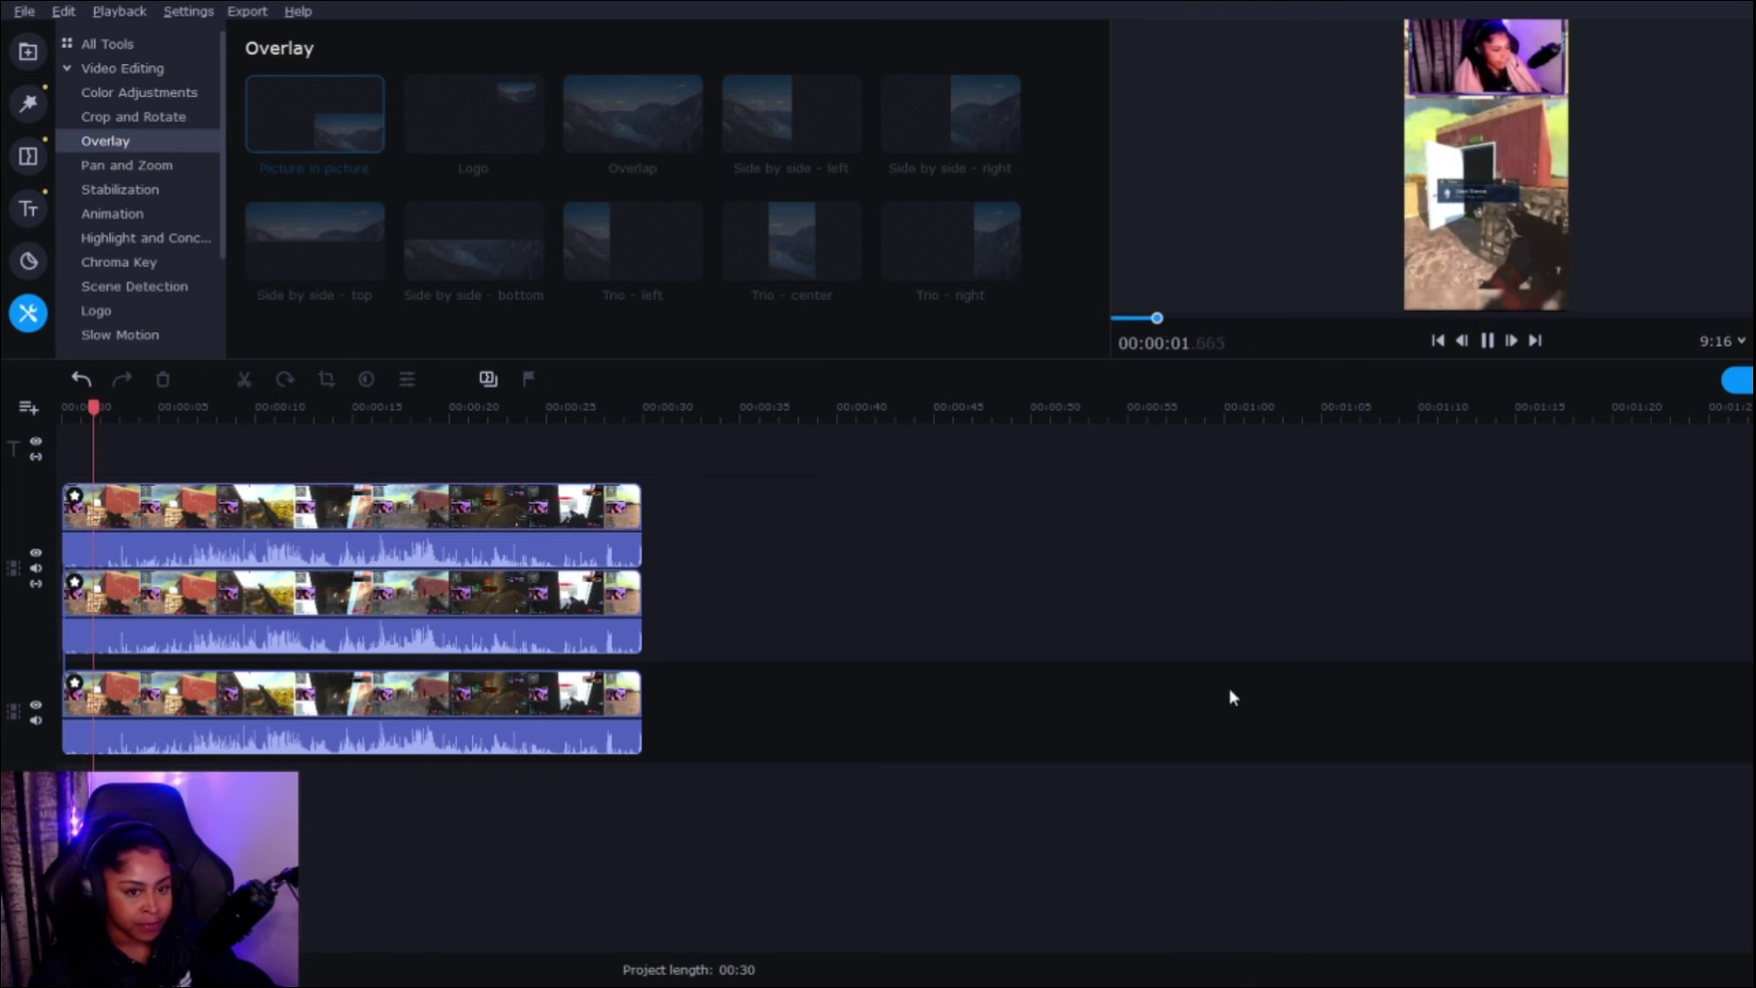
click(361, 508)
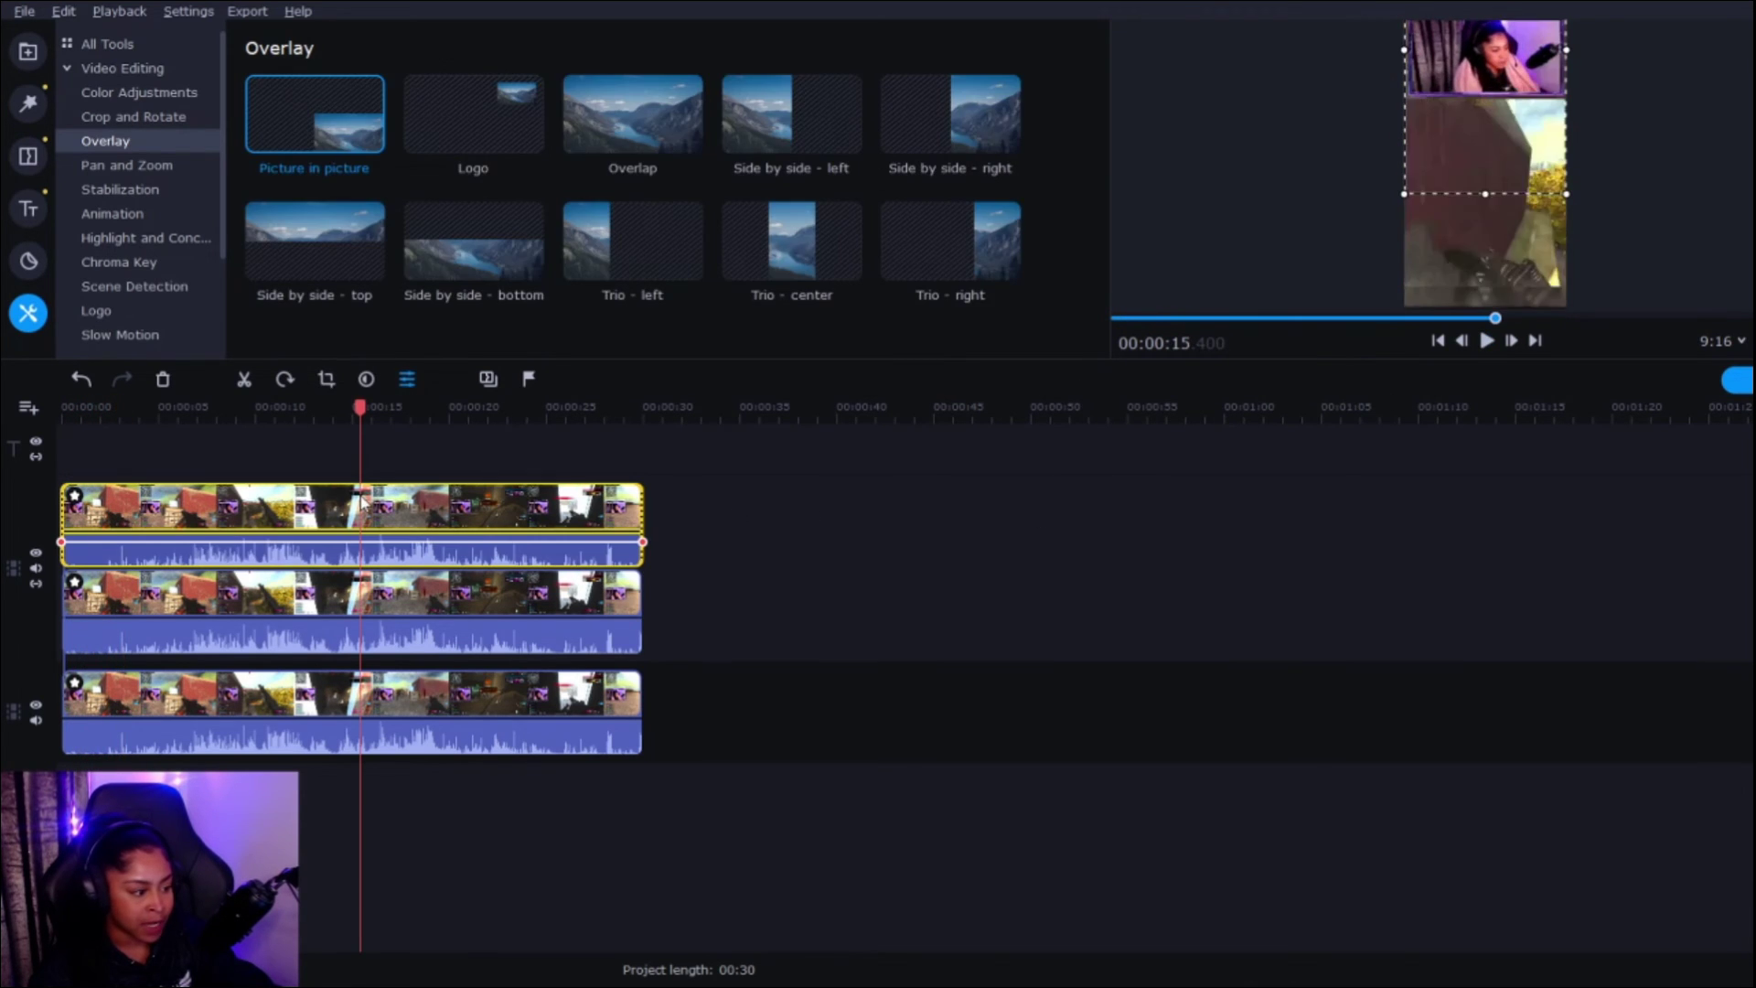
click(329, 383)
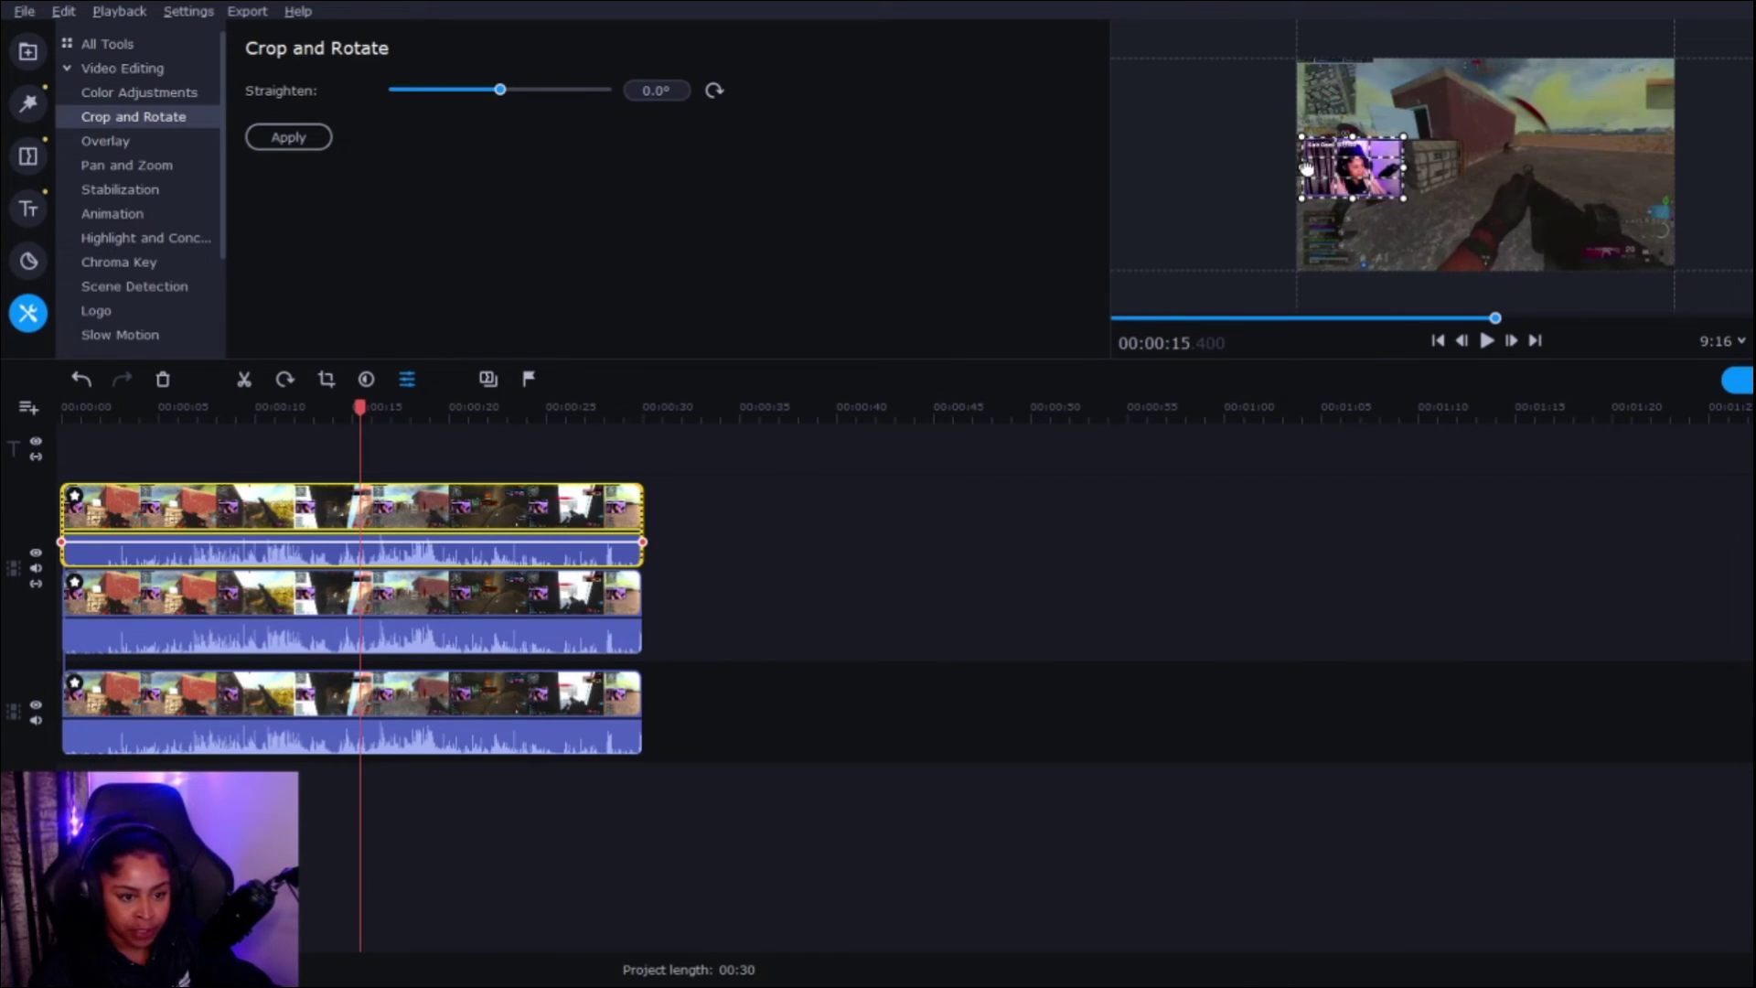
drag(1307, 167, 1311, 170)
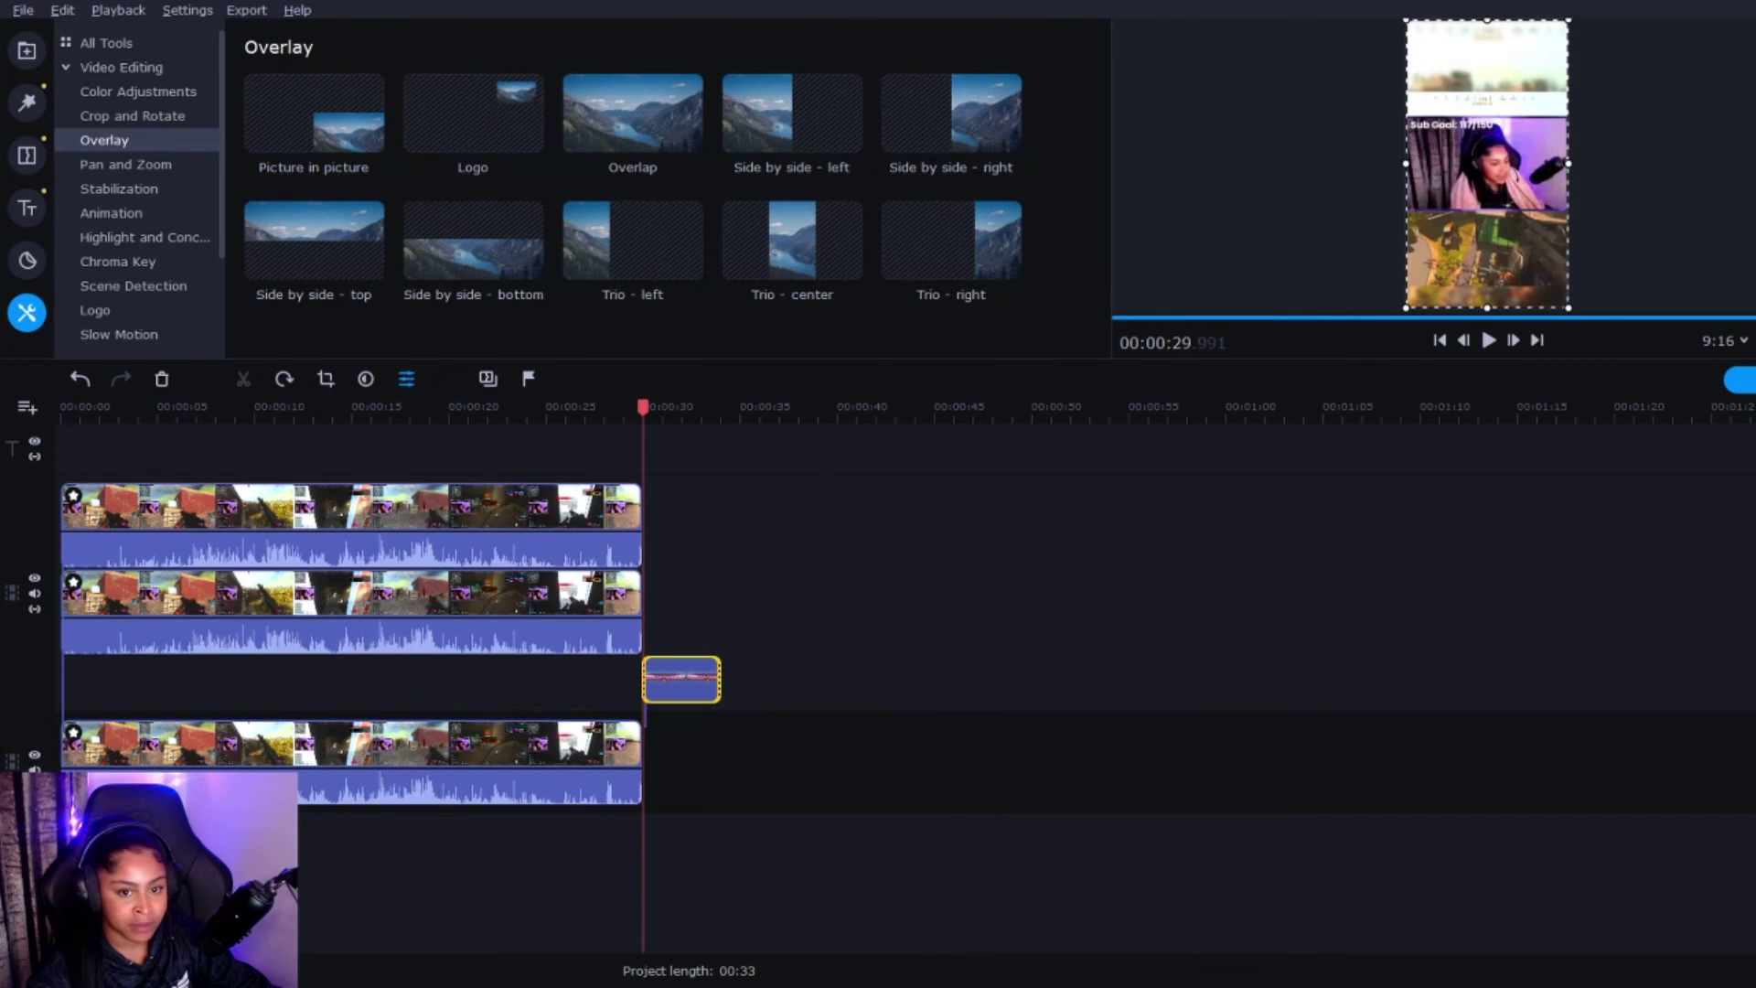
Place the logo on the top track from 0:00 to 00:30, raised near the frame's top
click(649, 710)
drag(668, 682, 113, 518)
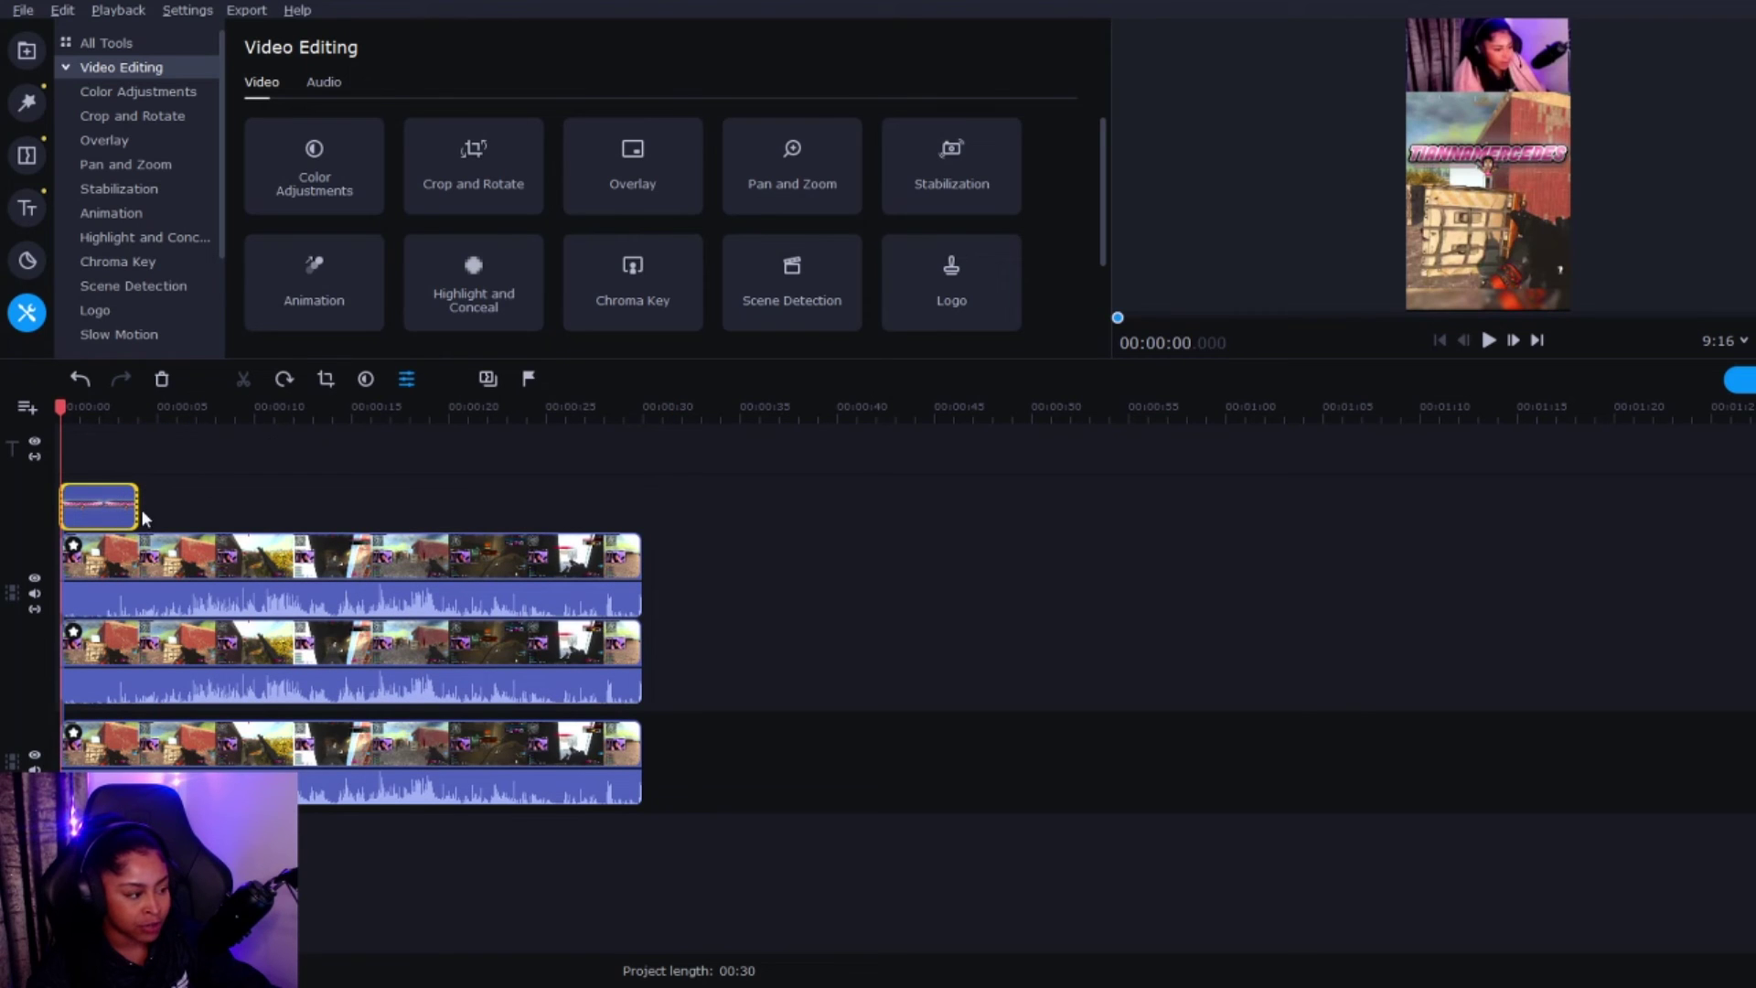
drag(138, 512, 643, 508)
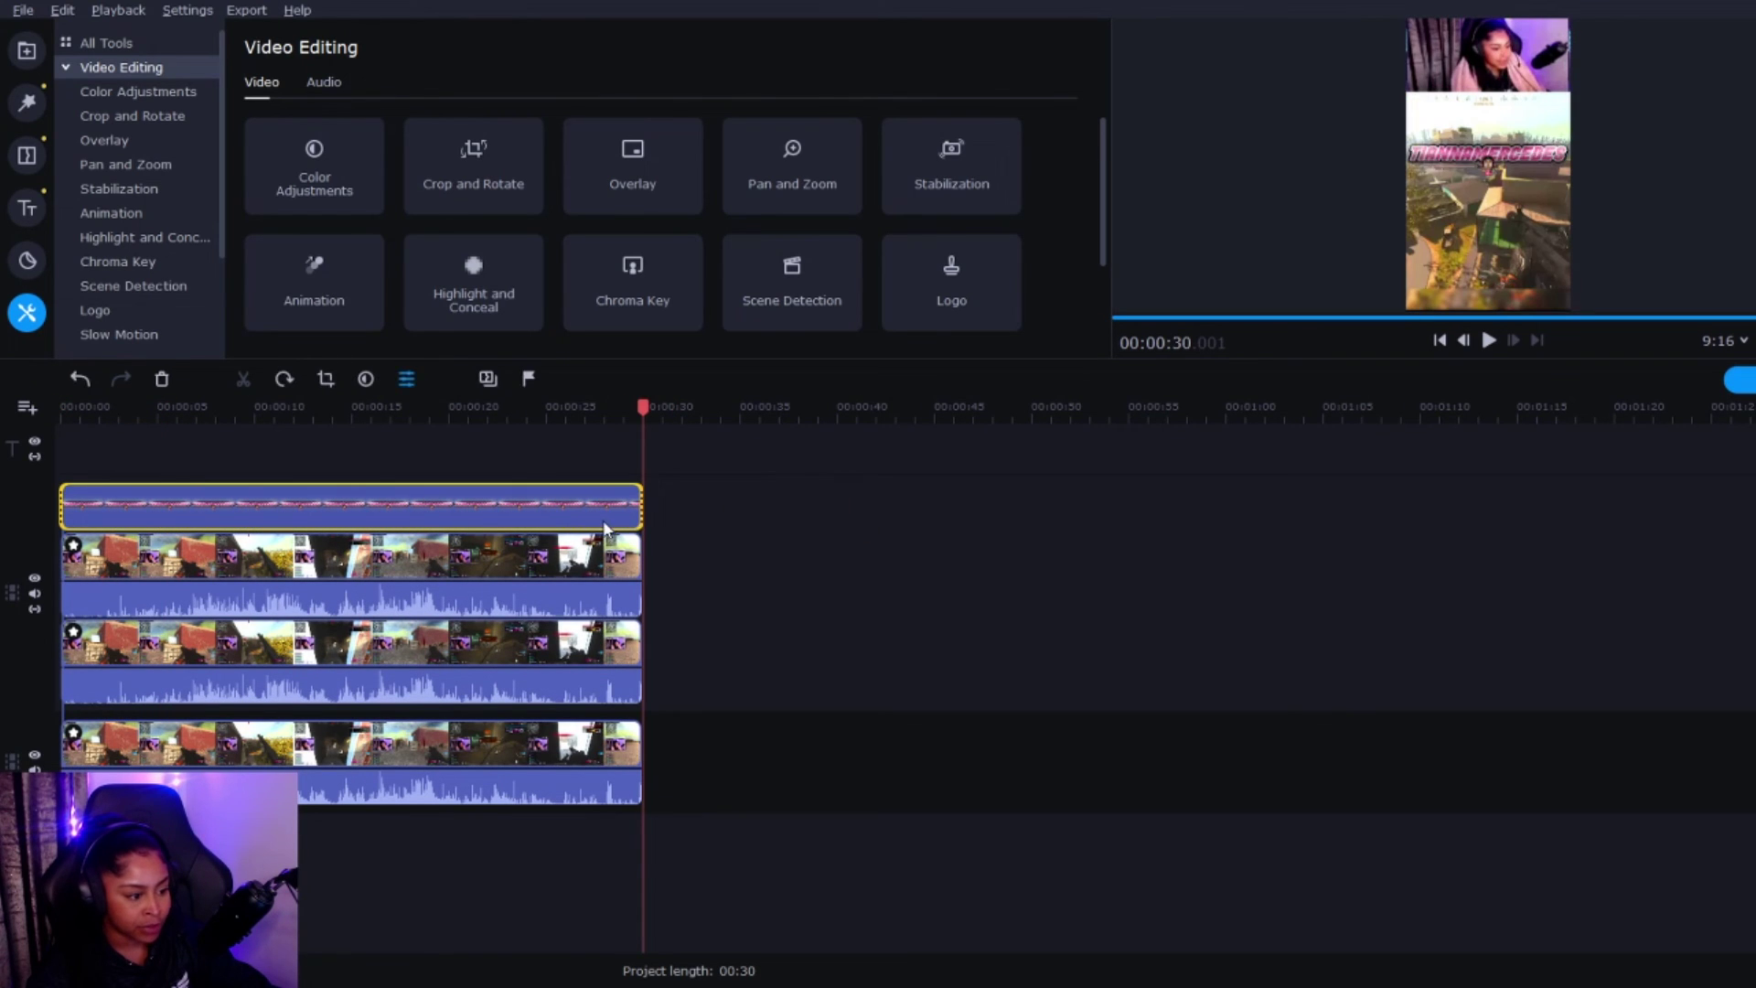
click(604, 529)
click(633, 169)
drag(1510, 174, 1509, 112)
Play the project to review the layout, stopping at about 19.9 seconds
click(121, 66)
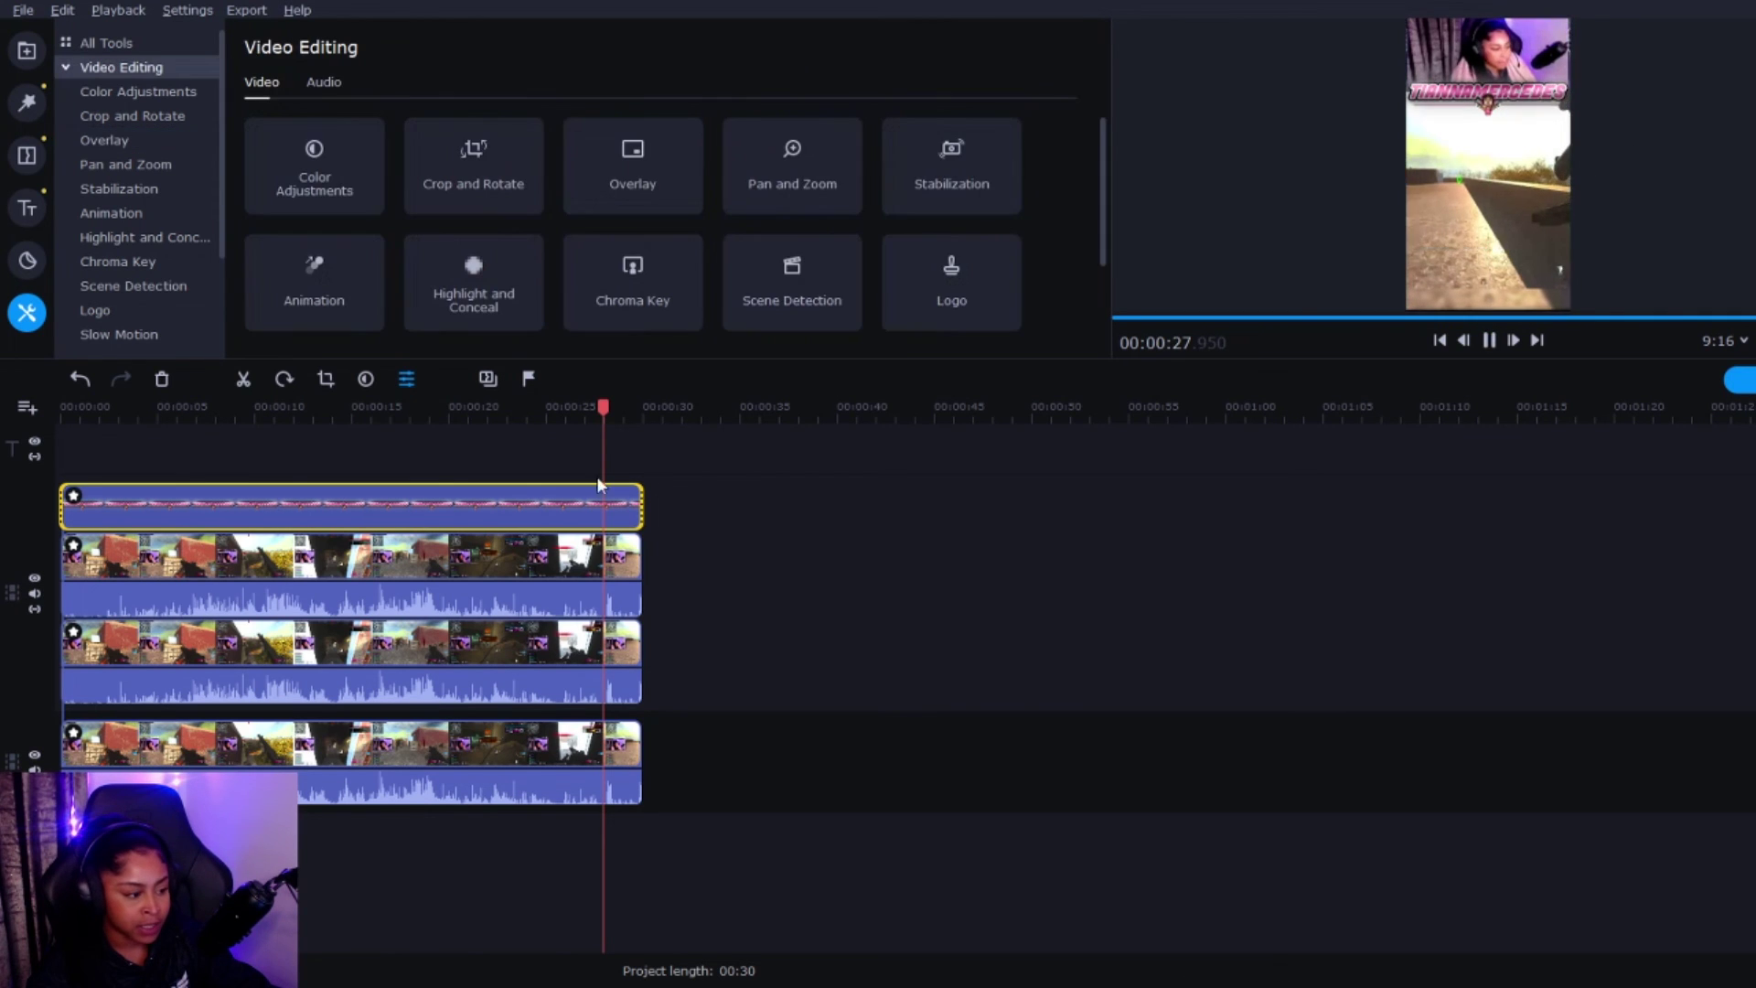
key(space)
click(380, 544)
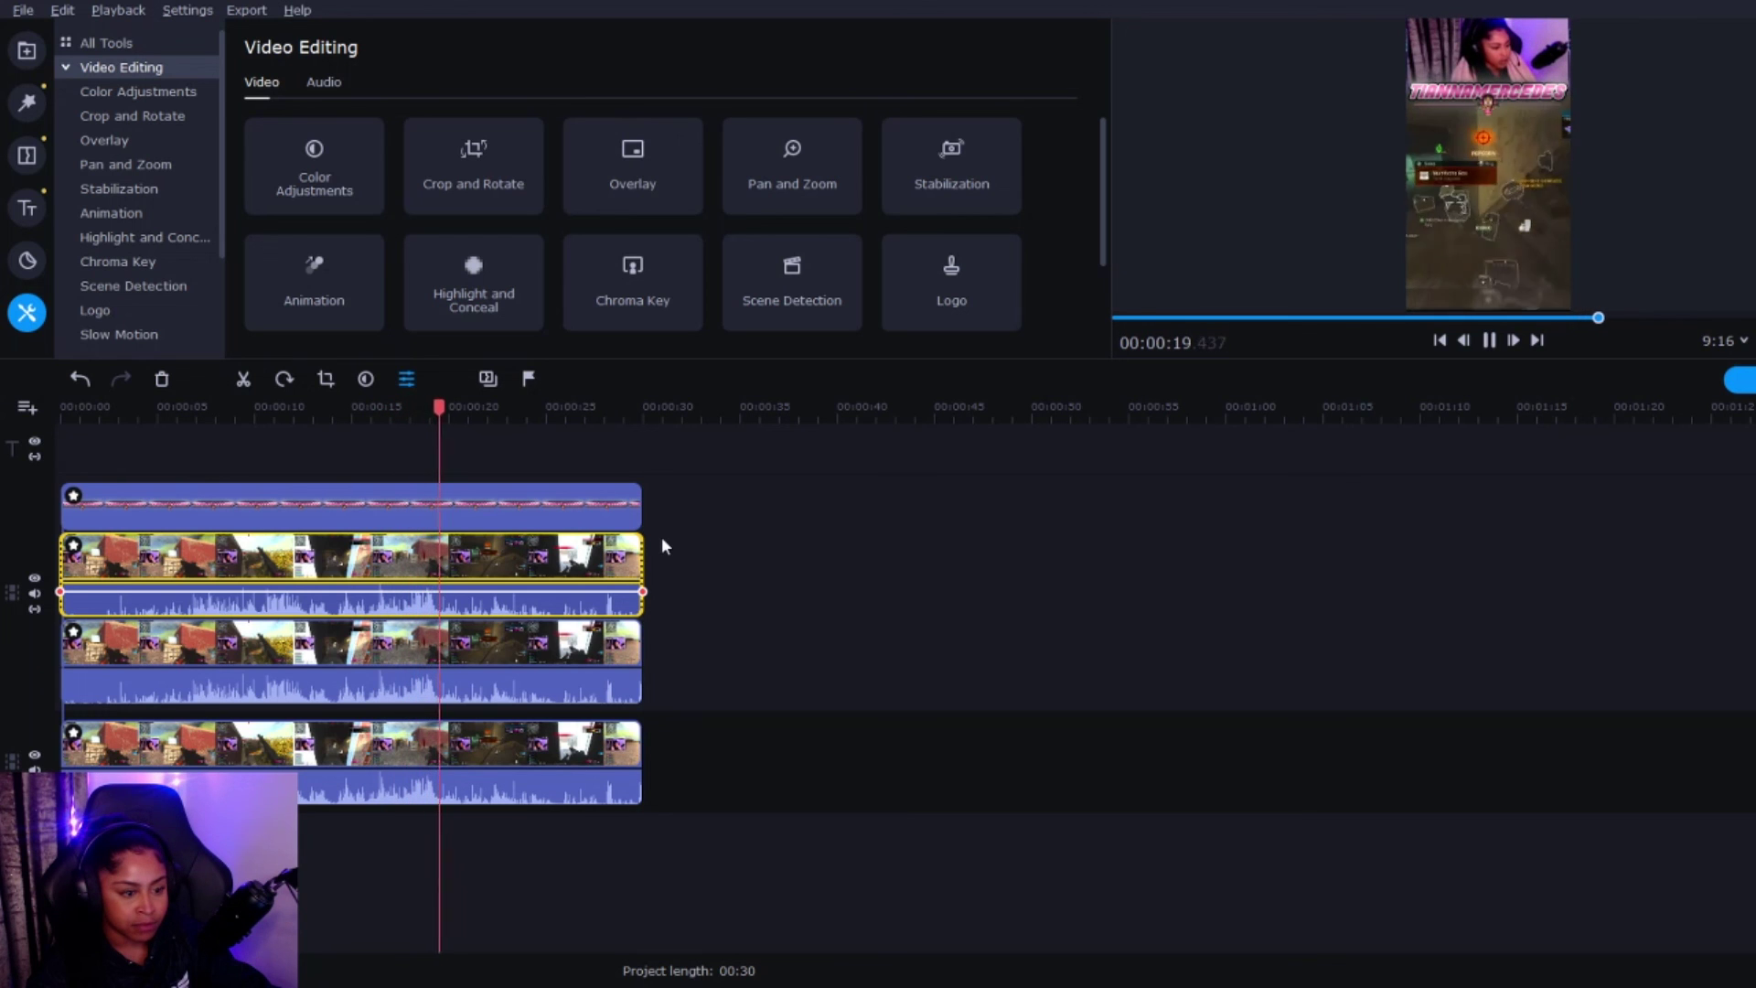
key(space)
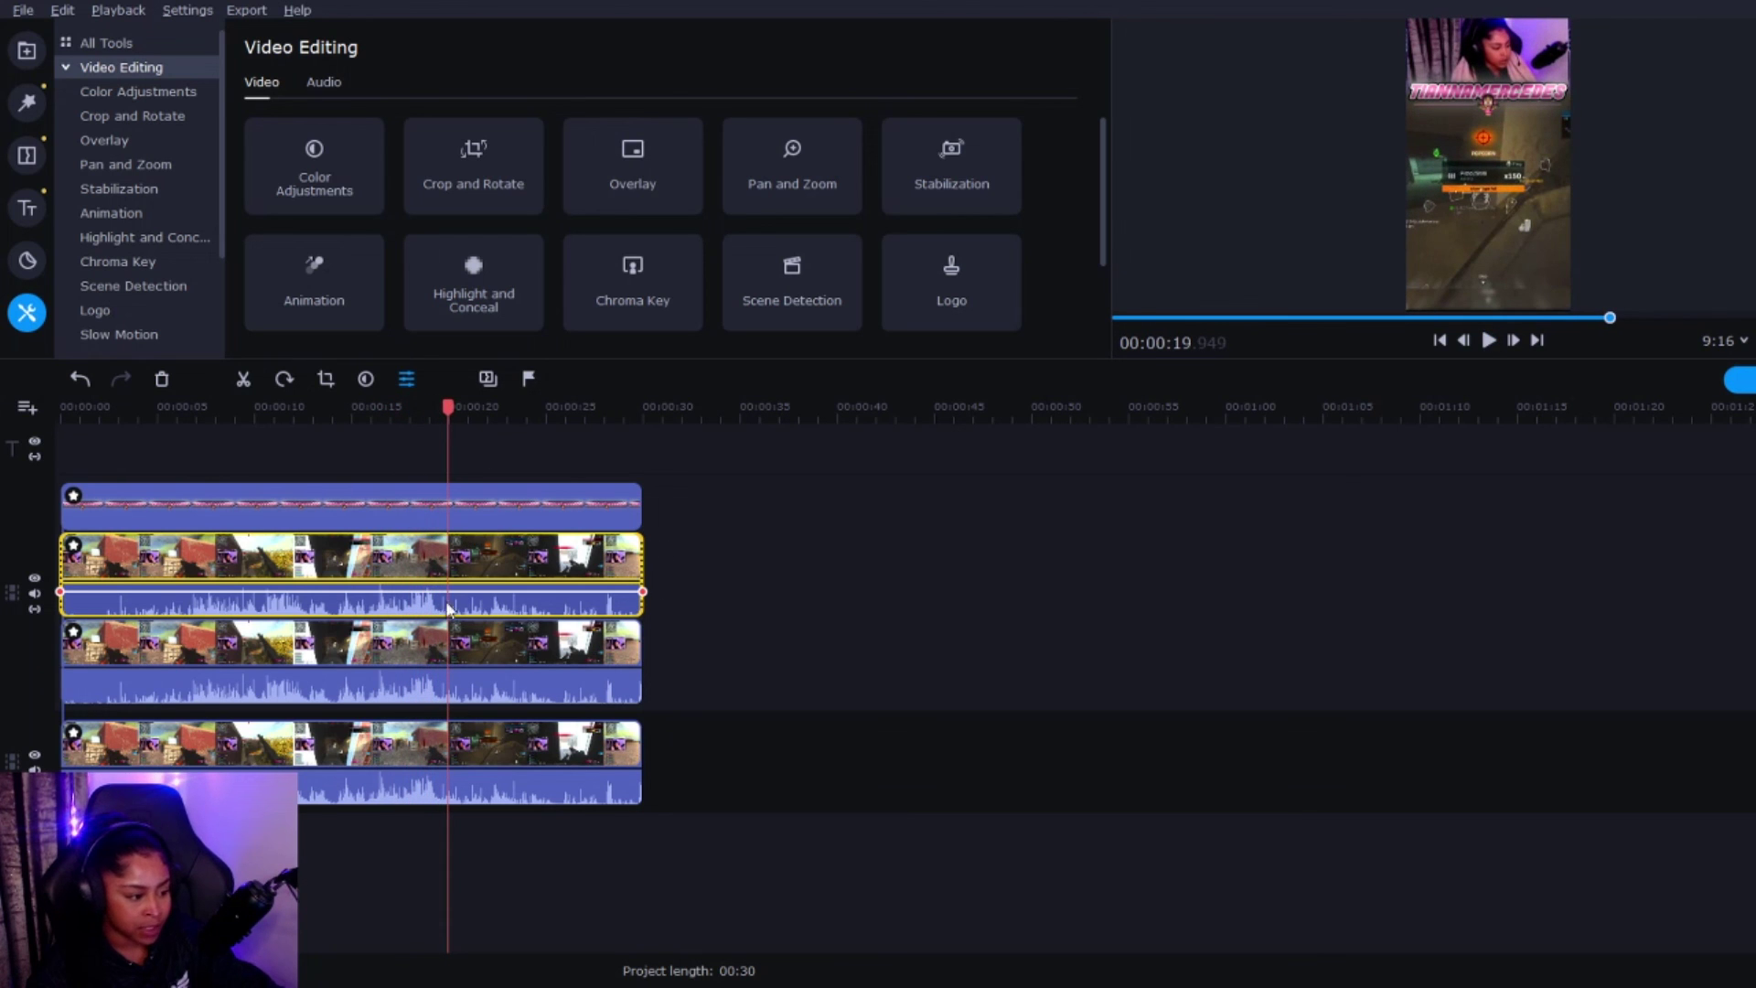
Split all three clips at 19.9 seconds, delete the remainder, and trim the logo to match
ctrl+click(440, 640)
ctrl+click(436, 753)
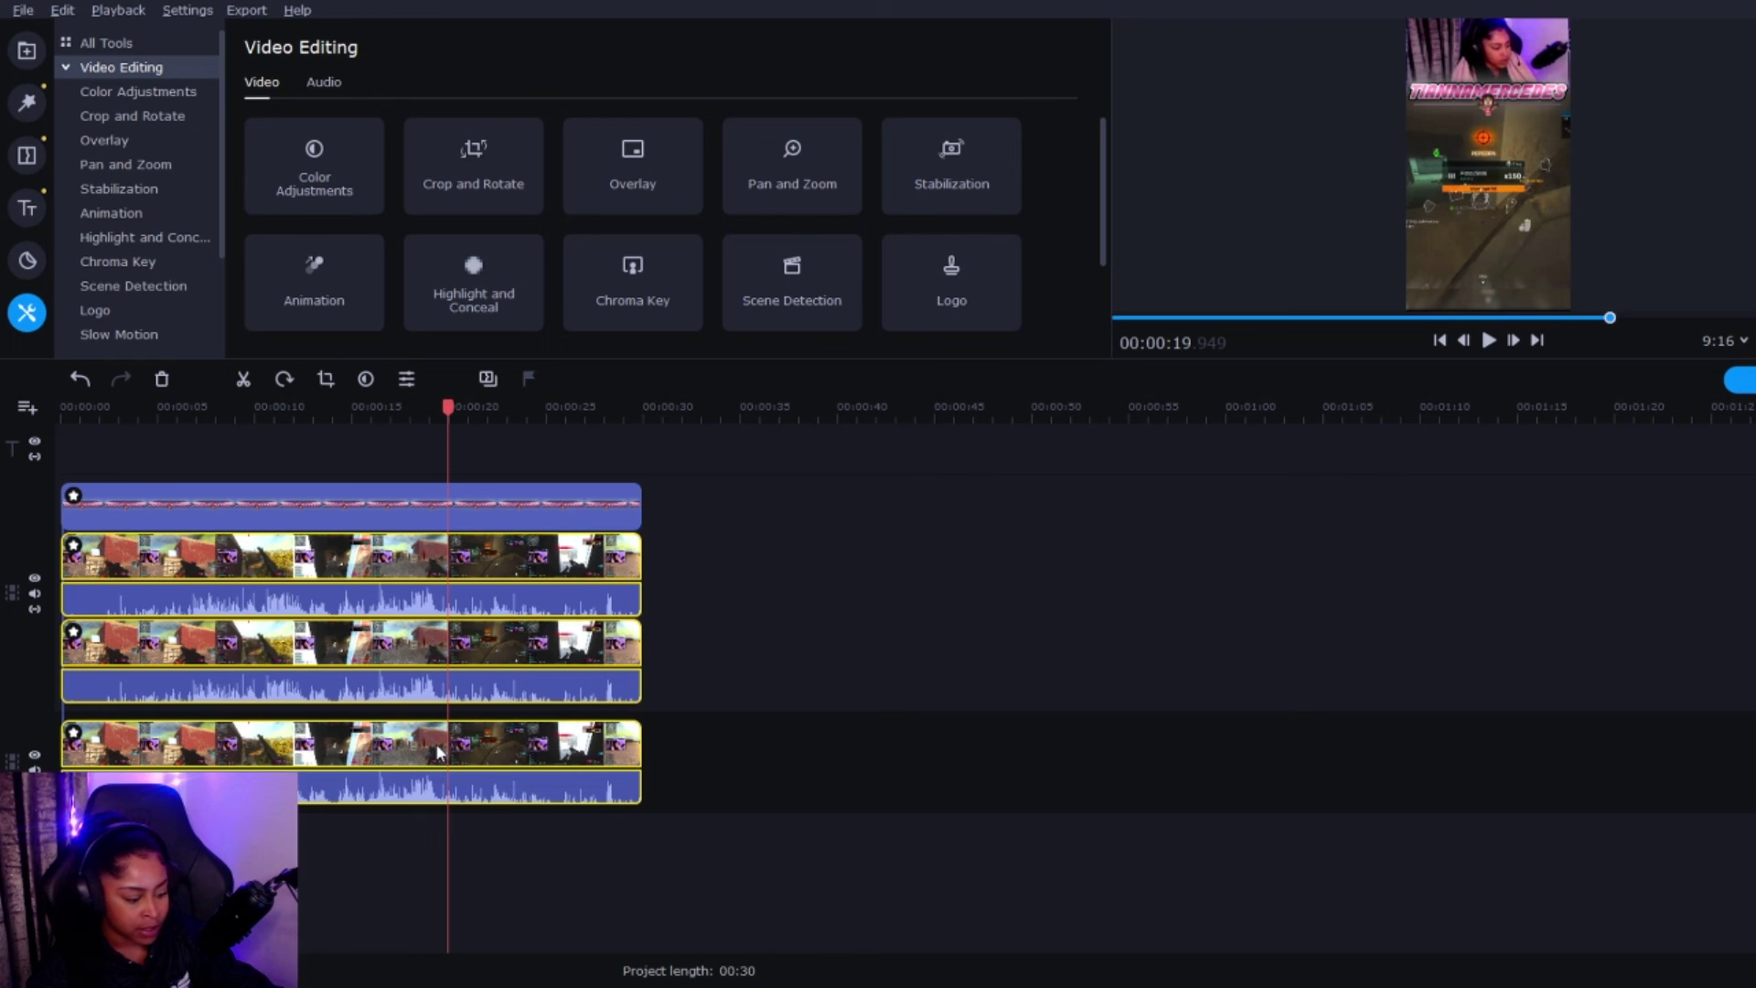
key(ctrl+b)
click(568, 743)
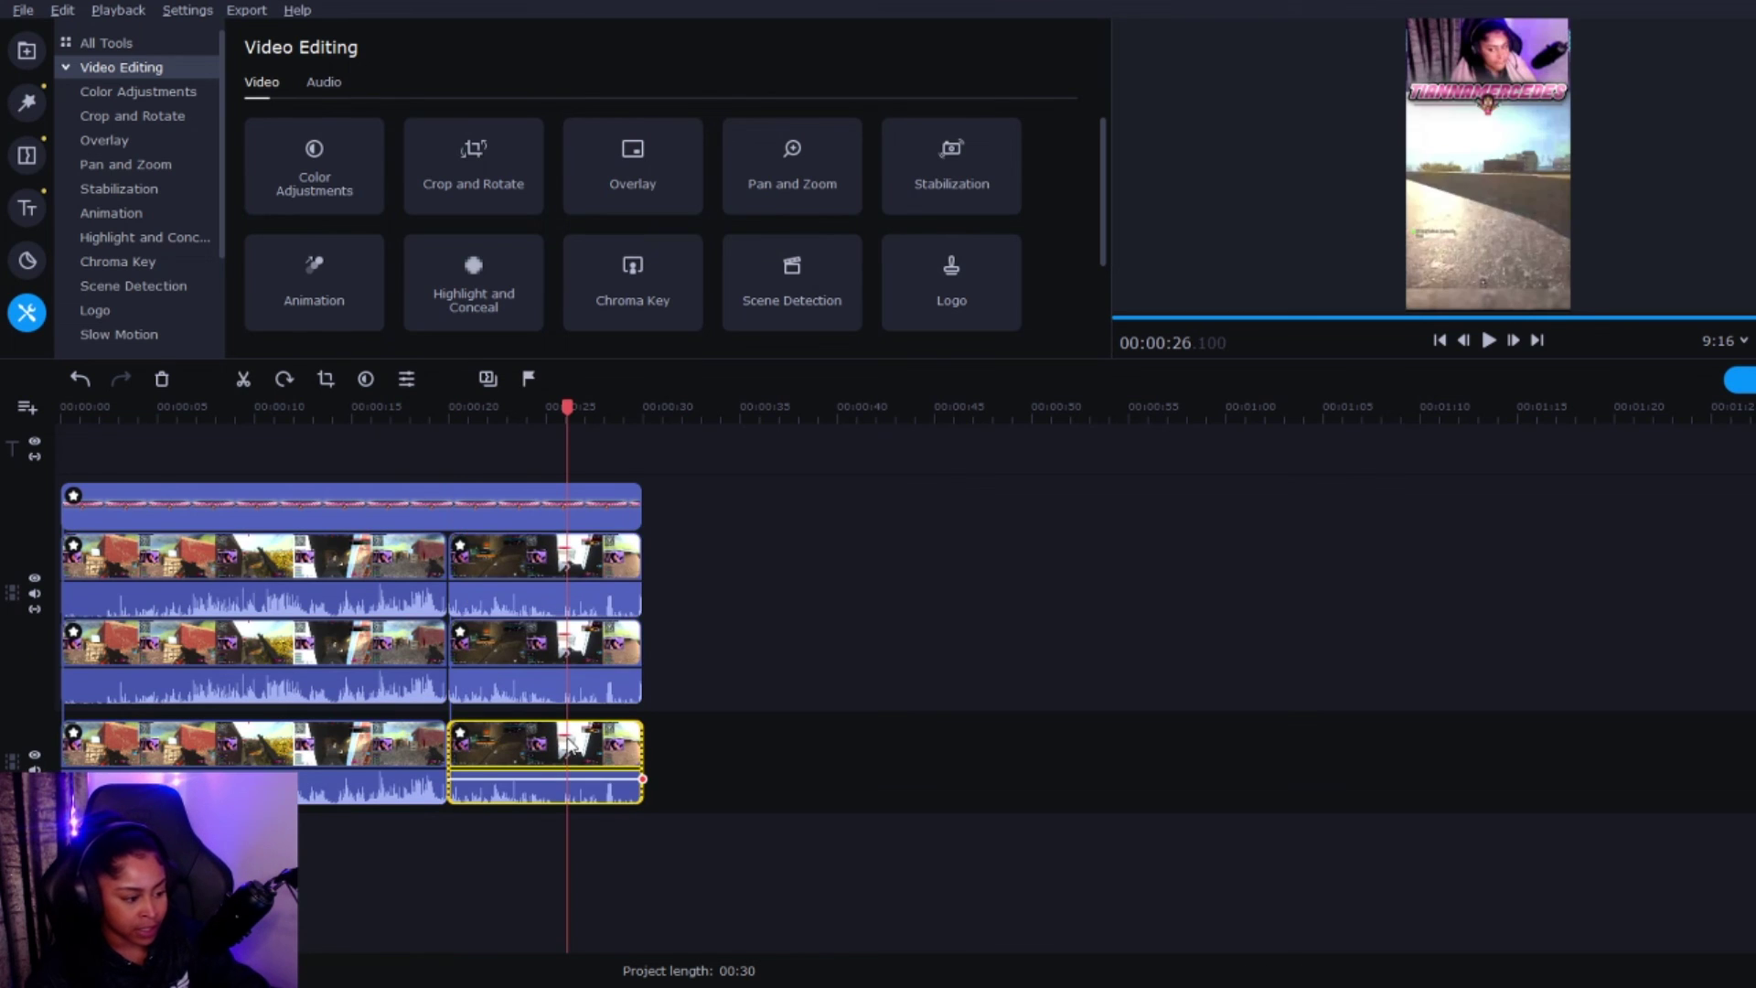
key(Delete)
drag(621, 531, 450, 534)
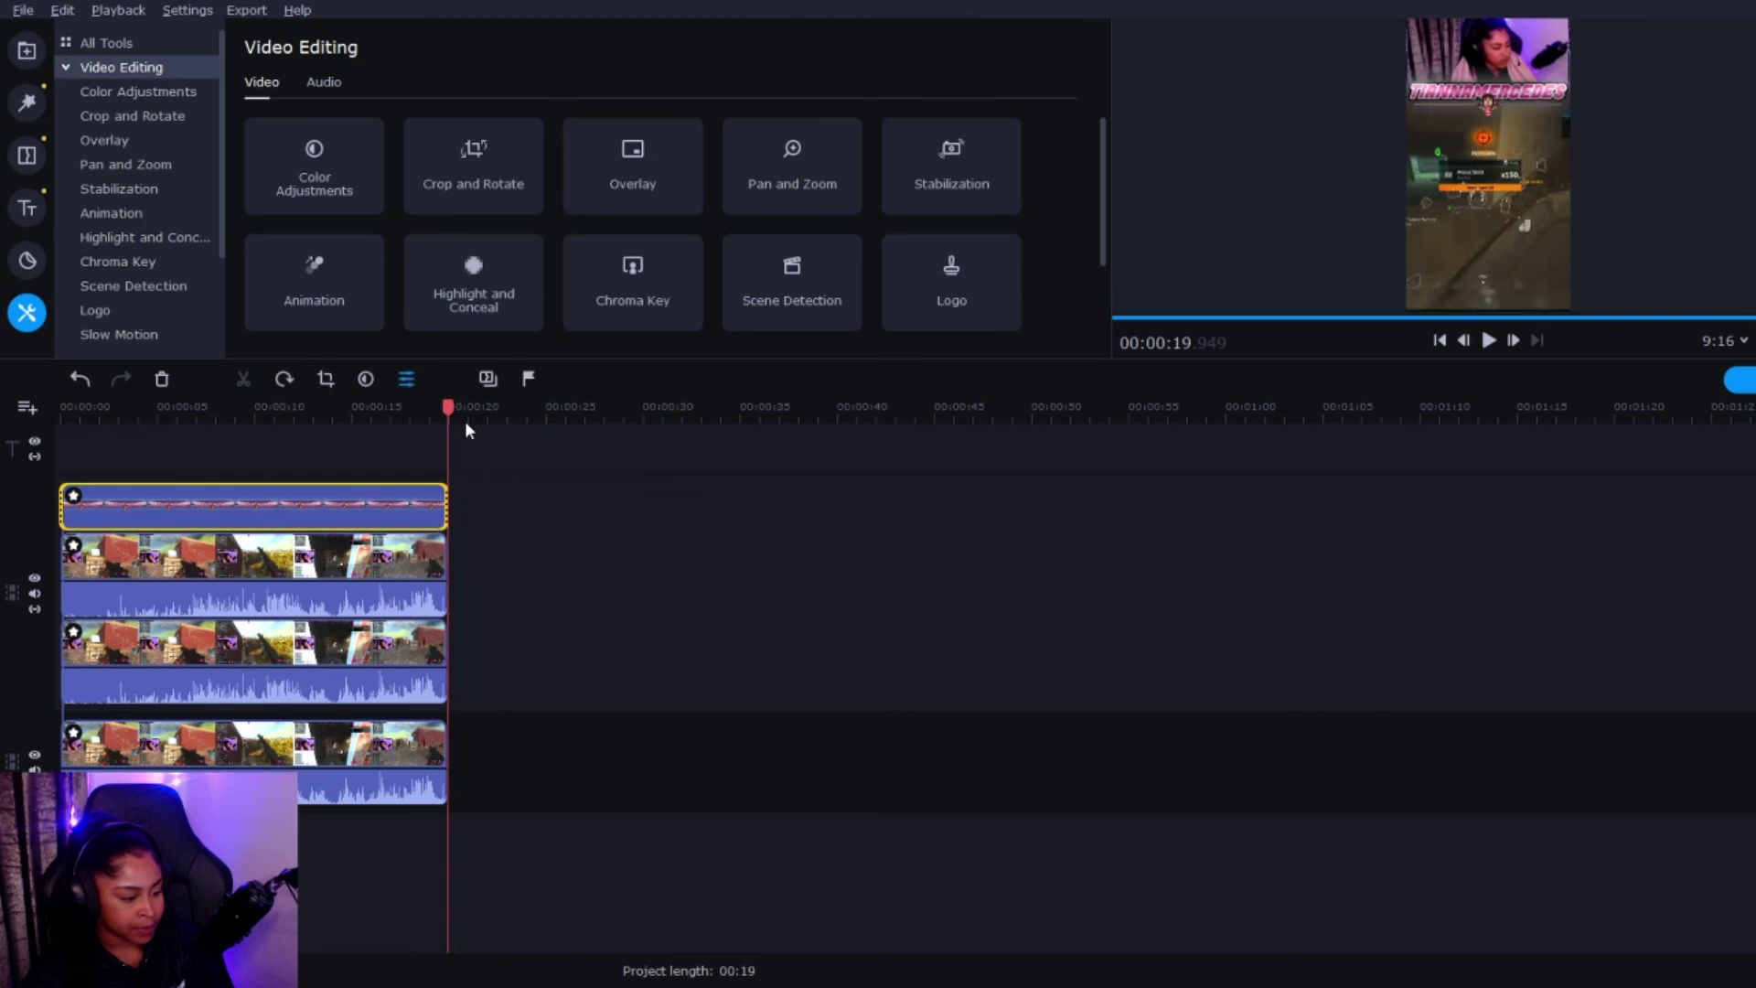
key(space)
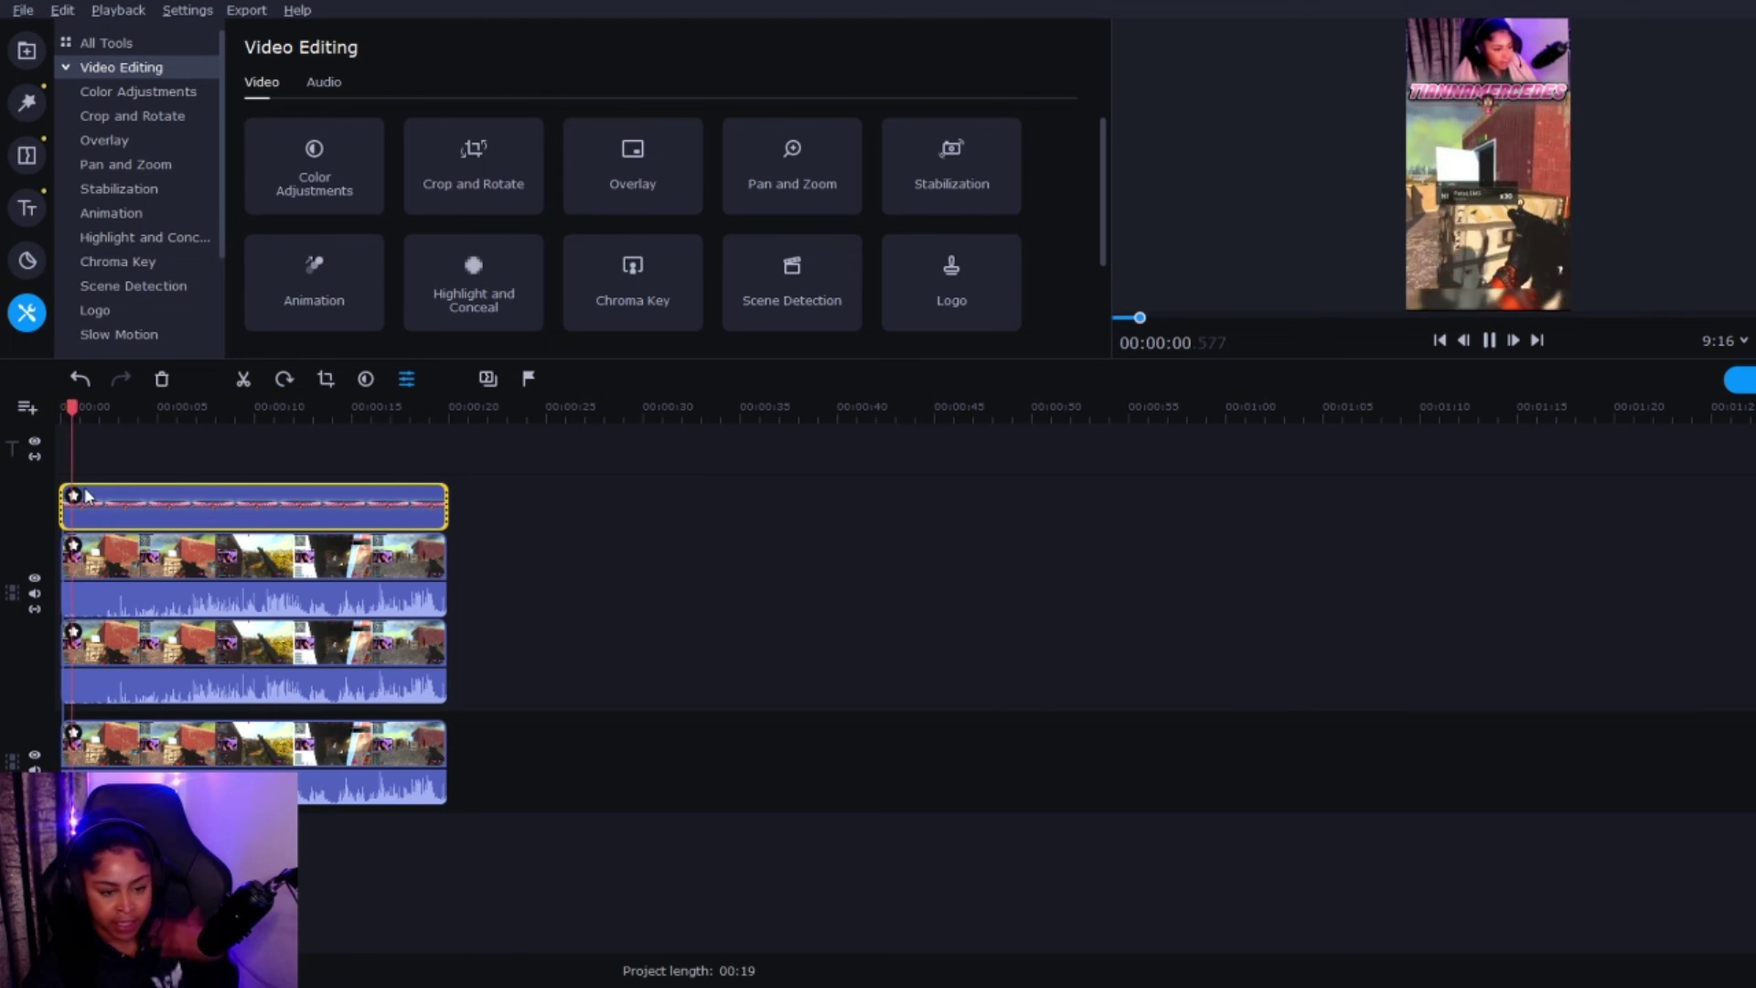
key(space)
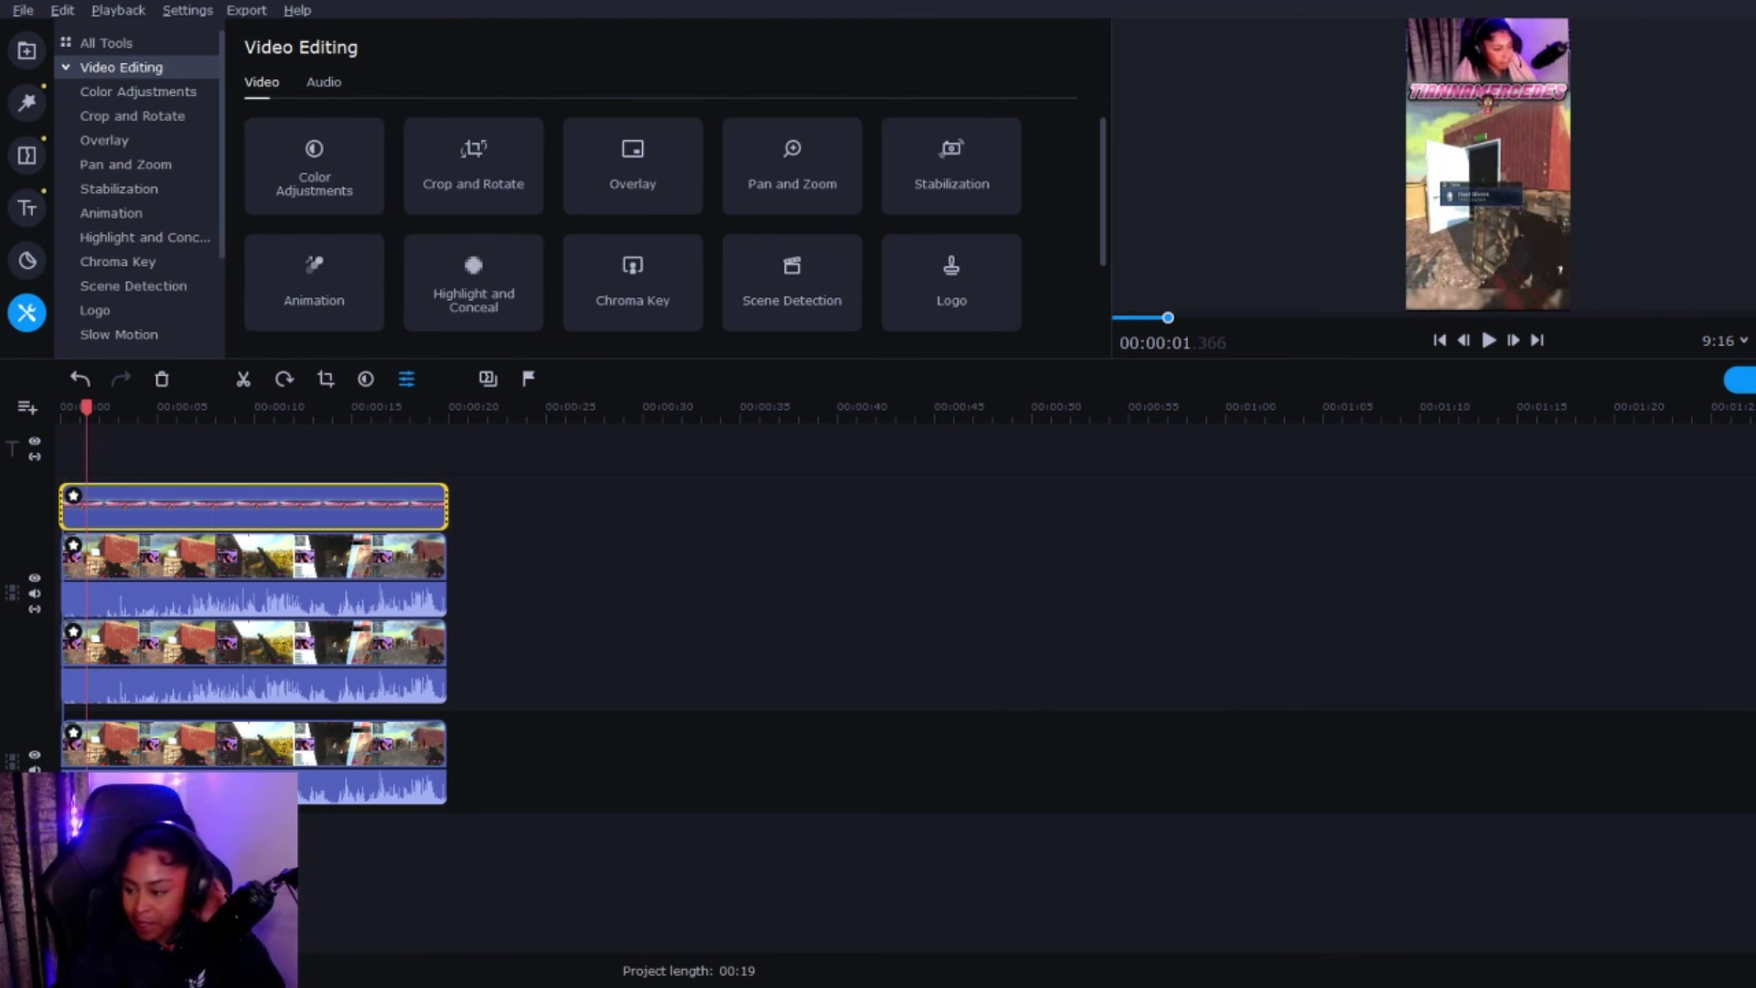